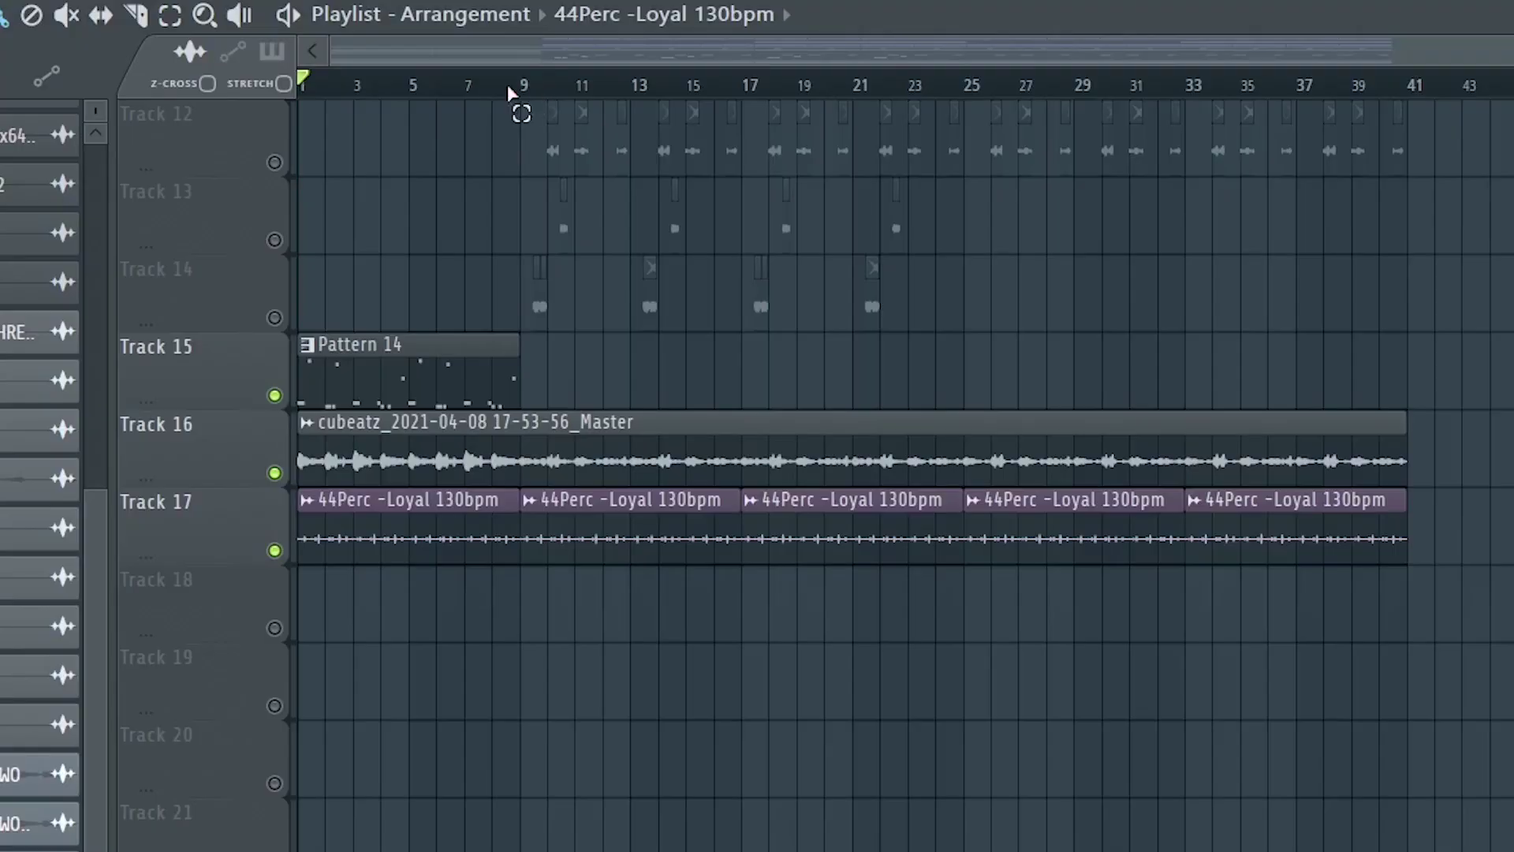
- Select bars 9 to 17 in the playlist arrangement and play that section
{"action": "left_click_drag", "start_coordinate": [550, 135], "coordinate": [680, 135]}
{"action": "left_click_drag", "start_coordinate": [740, 86], "coordinate": [536, 98]}
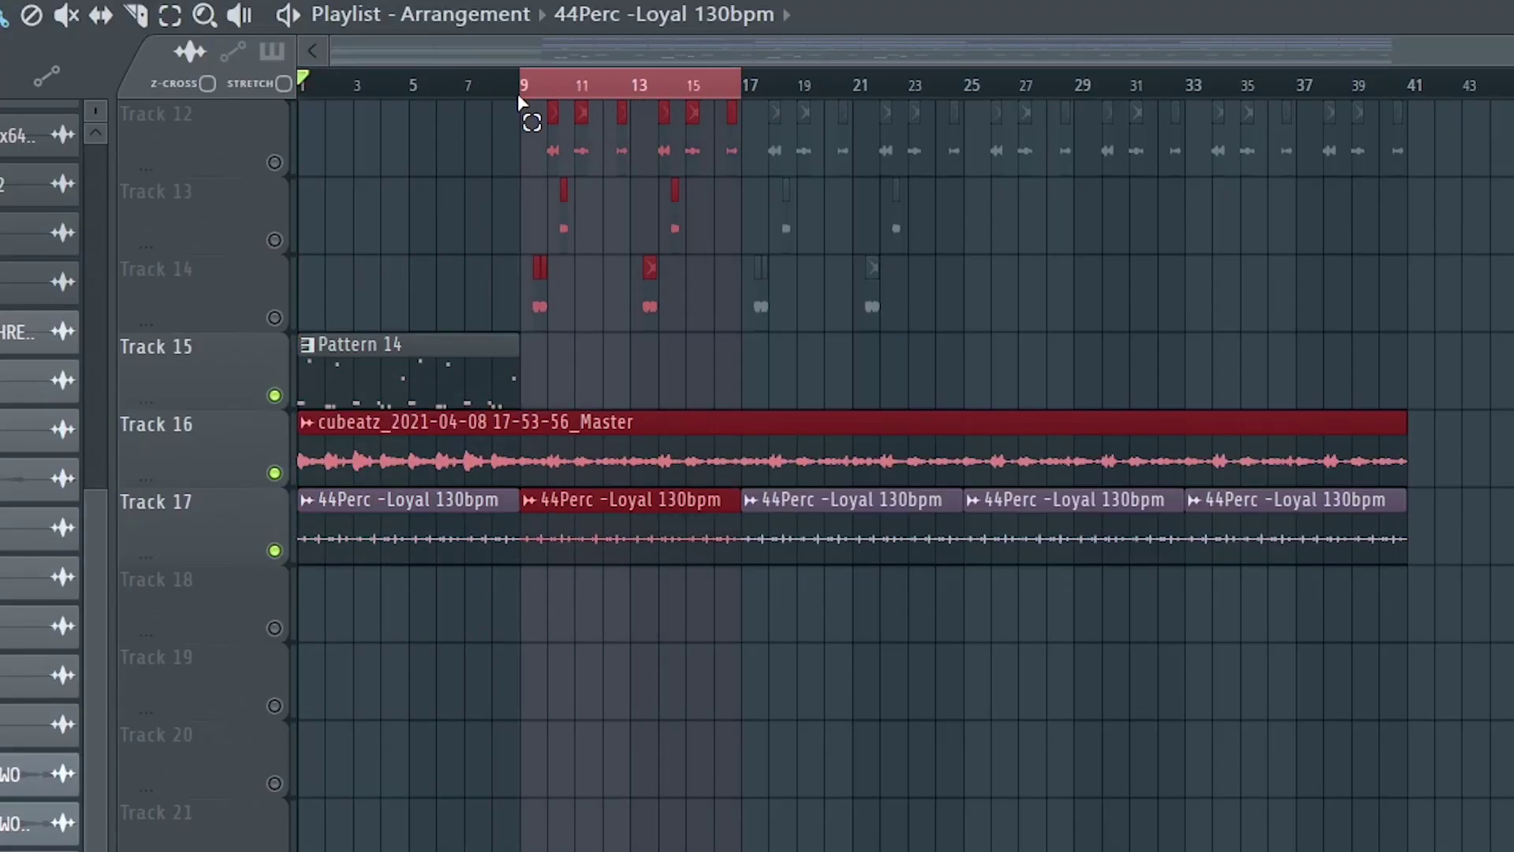
{"action": "left_click", "coordinate": [520, 99]}
{"action": "key", "text": "space"}
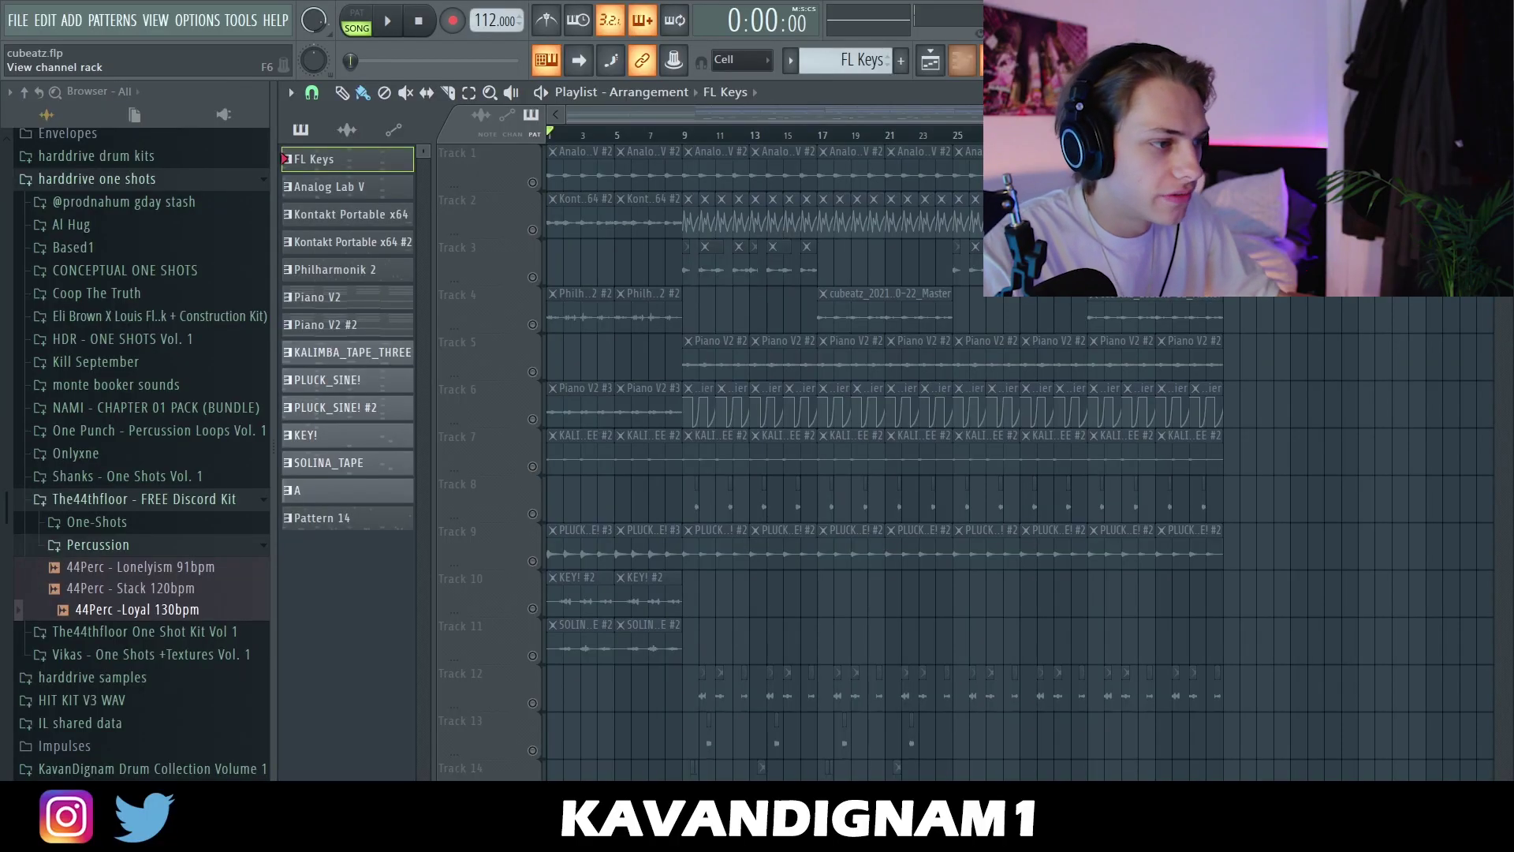
- Solo the FL Keys channel and open its piano roll
{"action": "left_click", "coordinate": [962, 60]}
{"action": "right_click", "coordinate": [302, 315]}
{"action": "left_click", "coordinate": [348, 338]}
{"action": "left_click", "coordinate": [939, 315]}
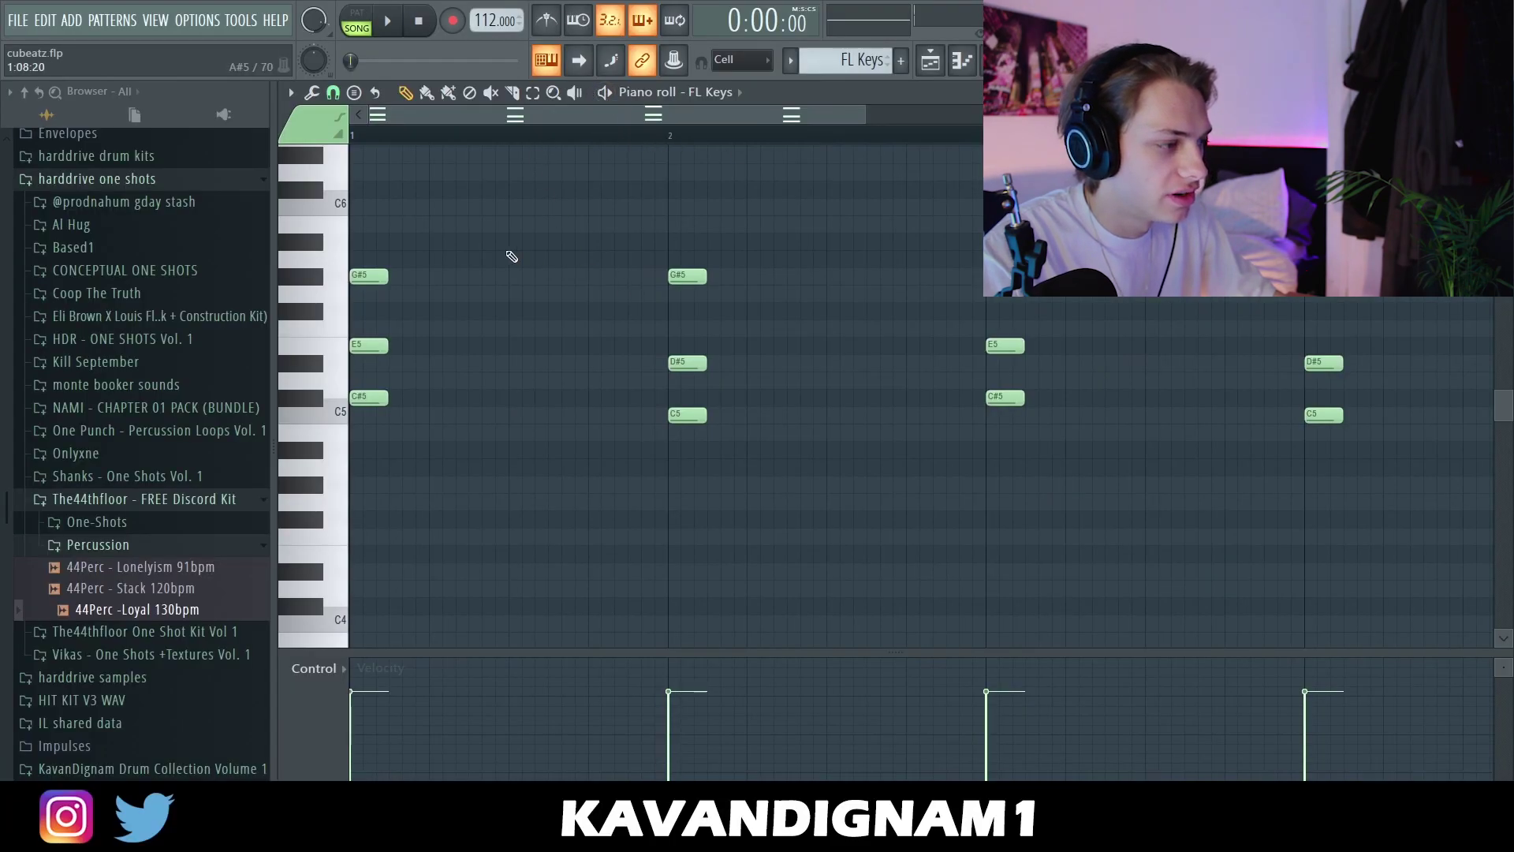
- Examine the individual FL Keys chords in bars 1 to 4 and audition the pattern
{"action": "scroll", "coordinate": [512, 256], "scroll_direction": "down", "scroll_amount": 2, "text": "ctrl"}
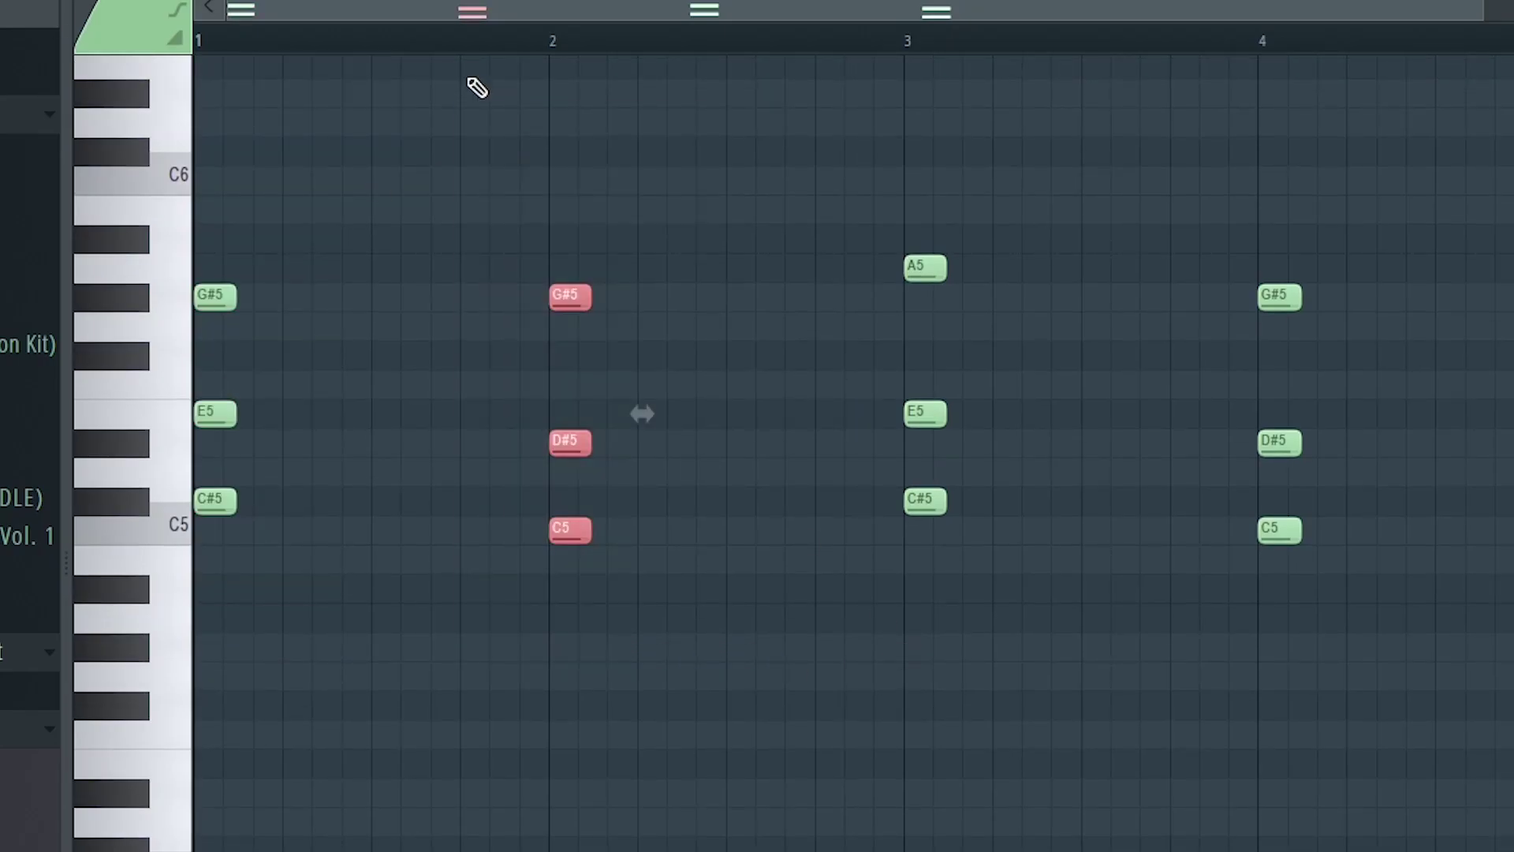
{"action": "left_click_drag", "start_coordinate": [1045, 661], "coordinate": [782, 82]}
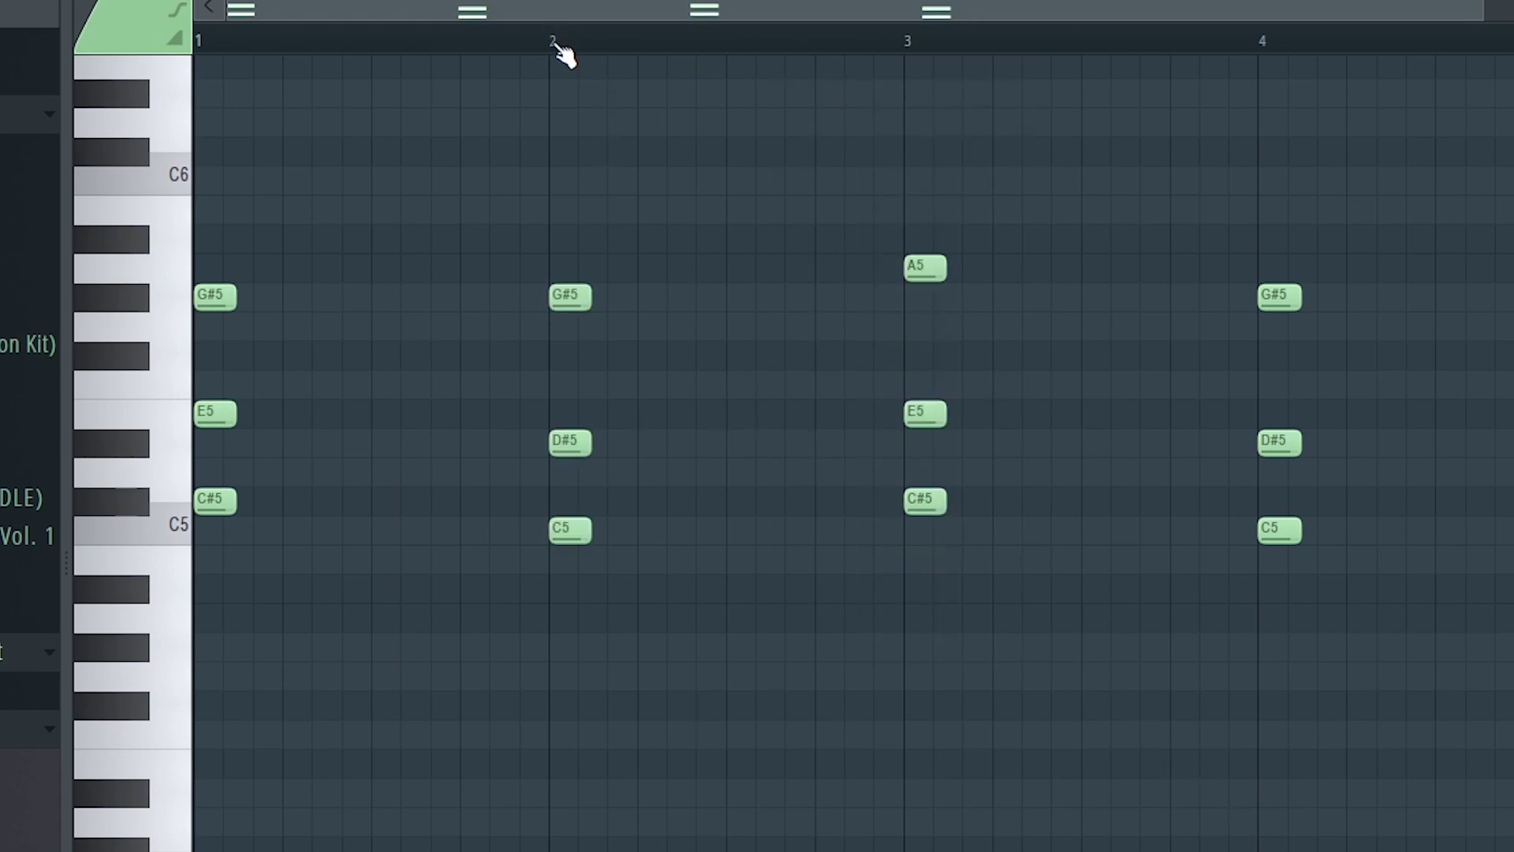
{"action": "key", "text": "space"}
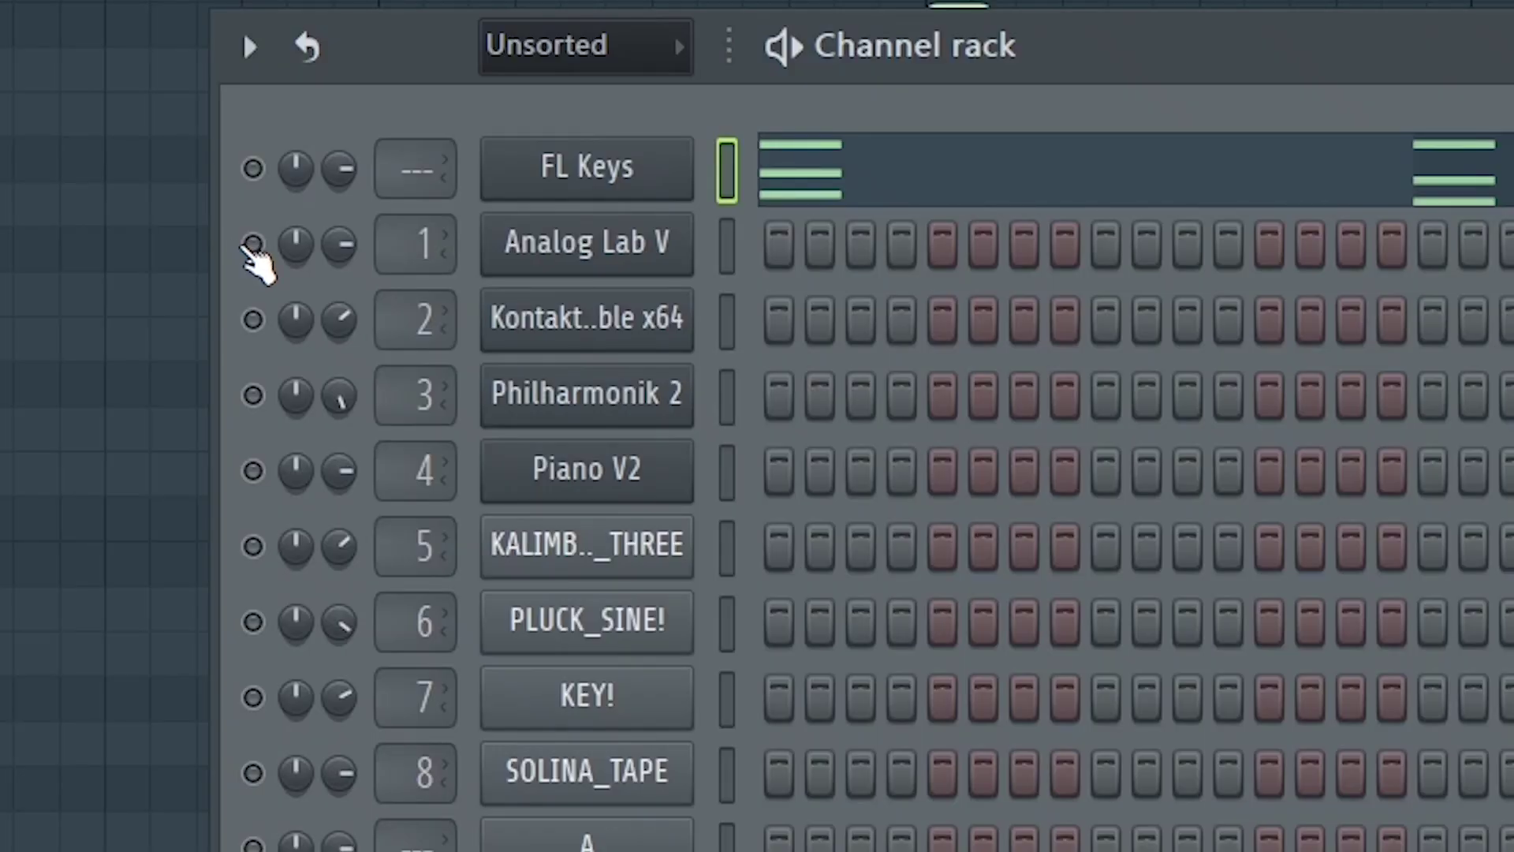
- Solo the Analog Lab V channel and audition its chord pattern
{"action": "right_click", "coordinate": [252, 244]}
{"action": "left_click", "coordinate": [352, 276]}
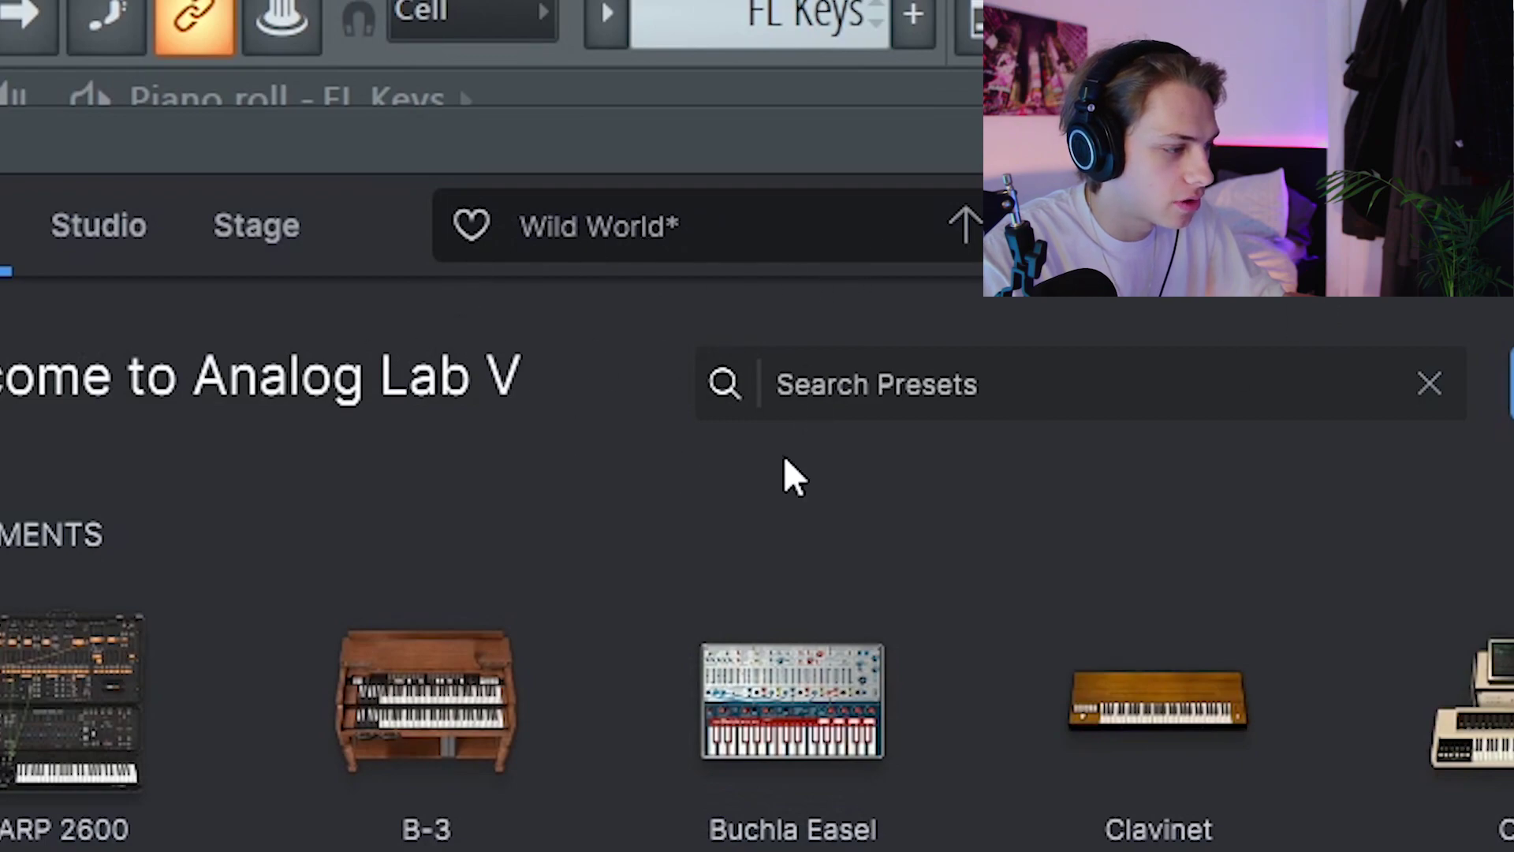
{"action": "key", "text": "space"}
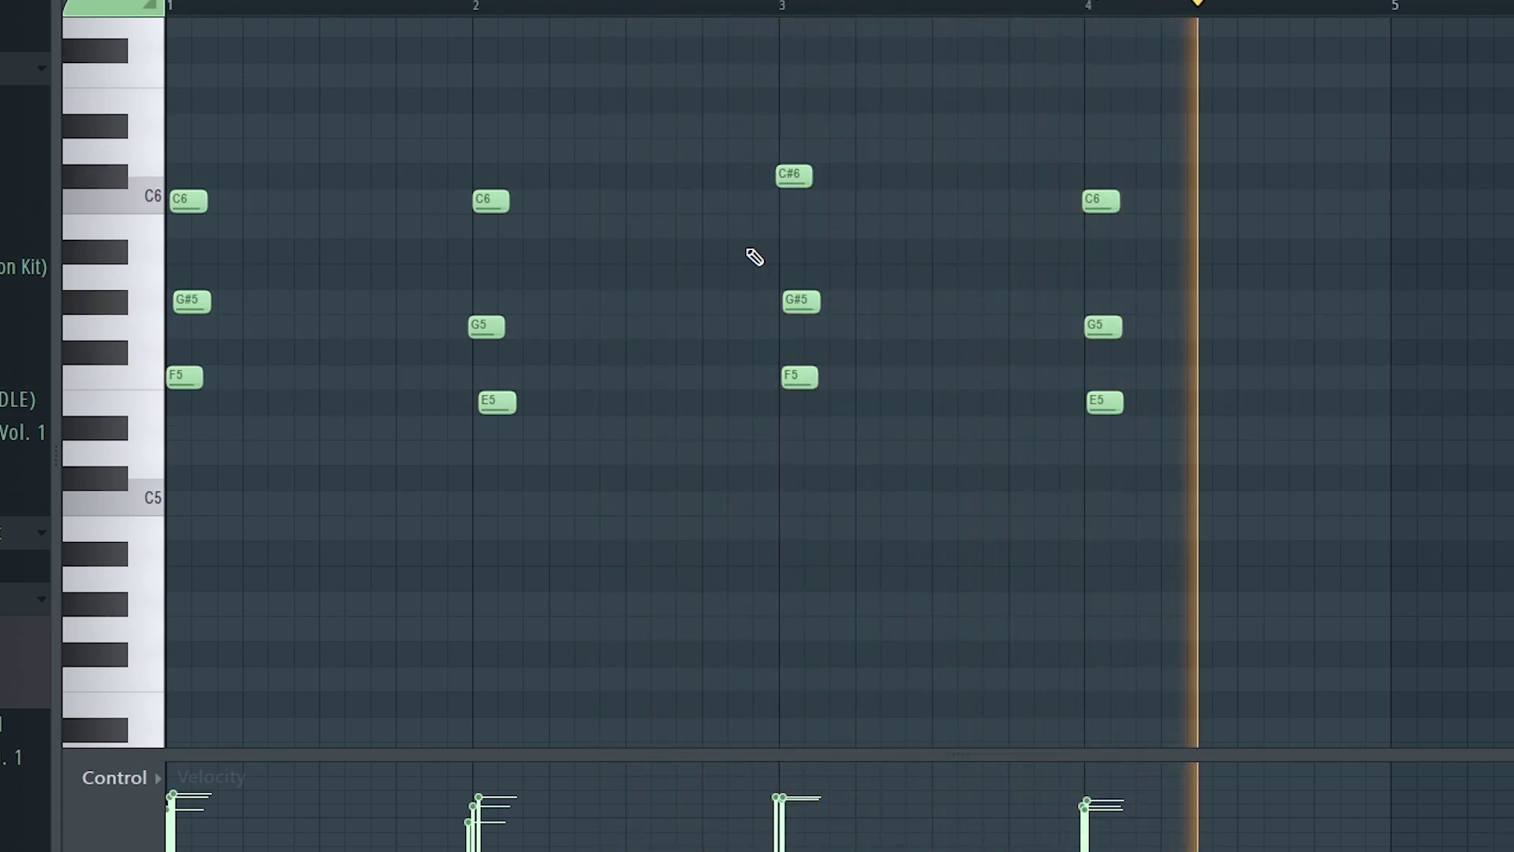
{"action": "key", "text": "space"}
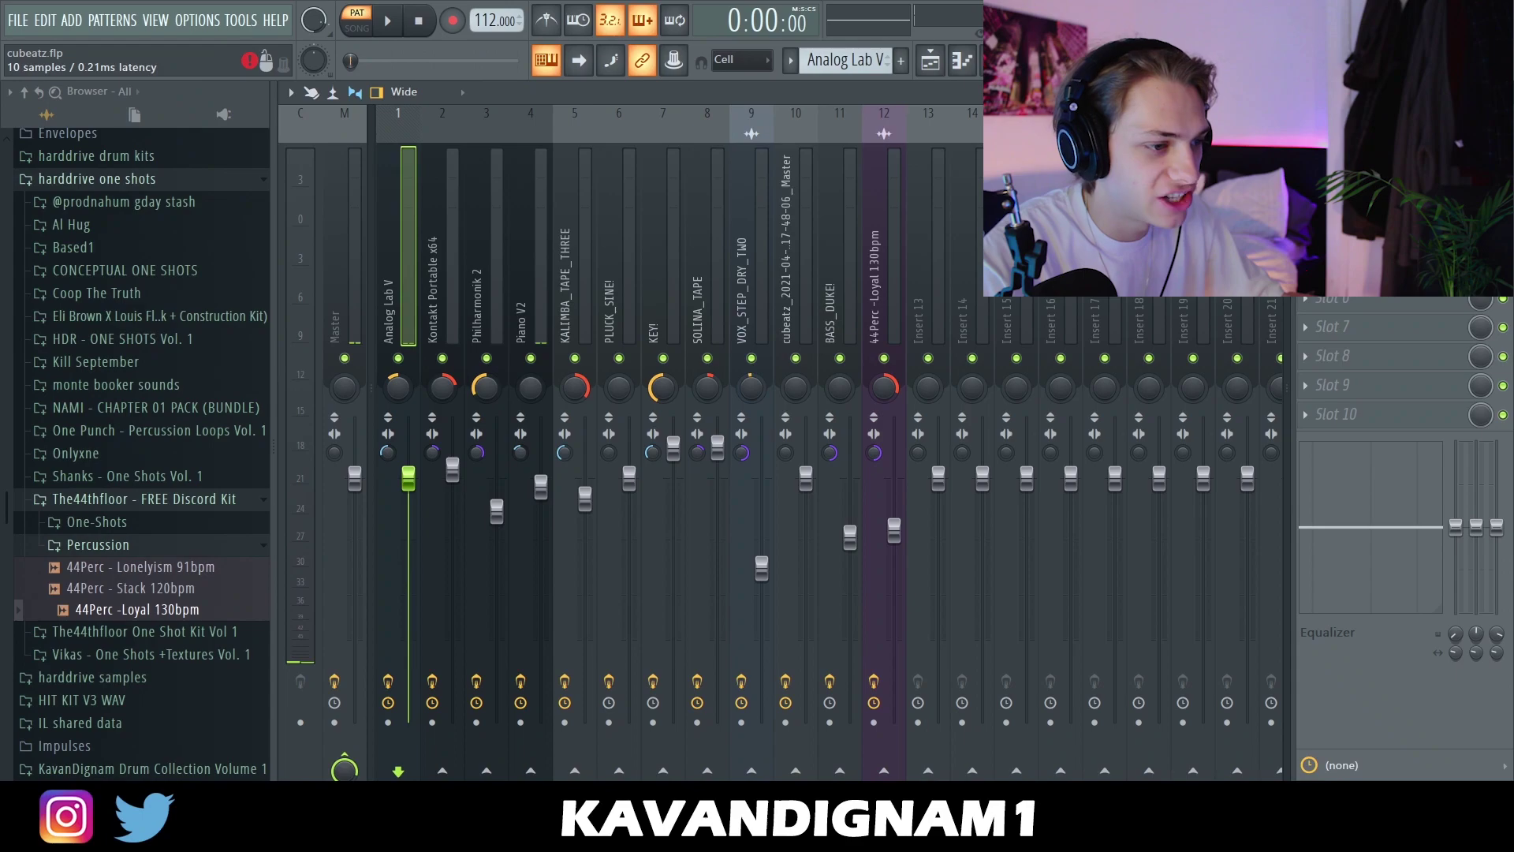
- Inspect the Fruity parametric EQ 2 curve on the Analog Lab V mixer track and close it
{"action": "left_click", "coordinate": [1373, 181]}
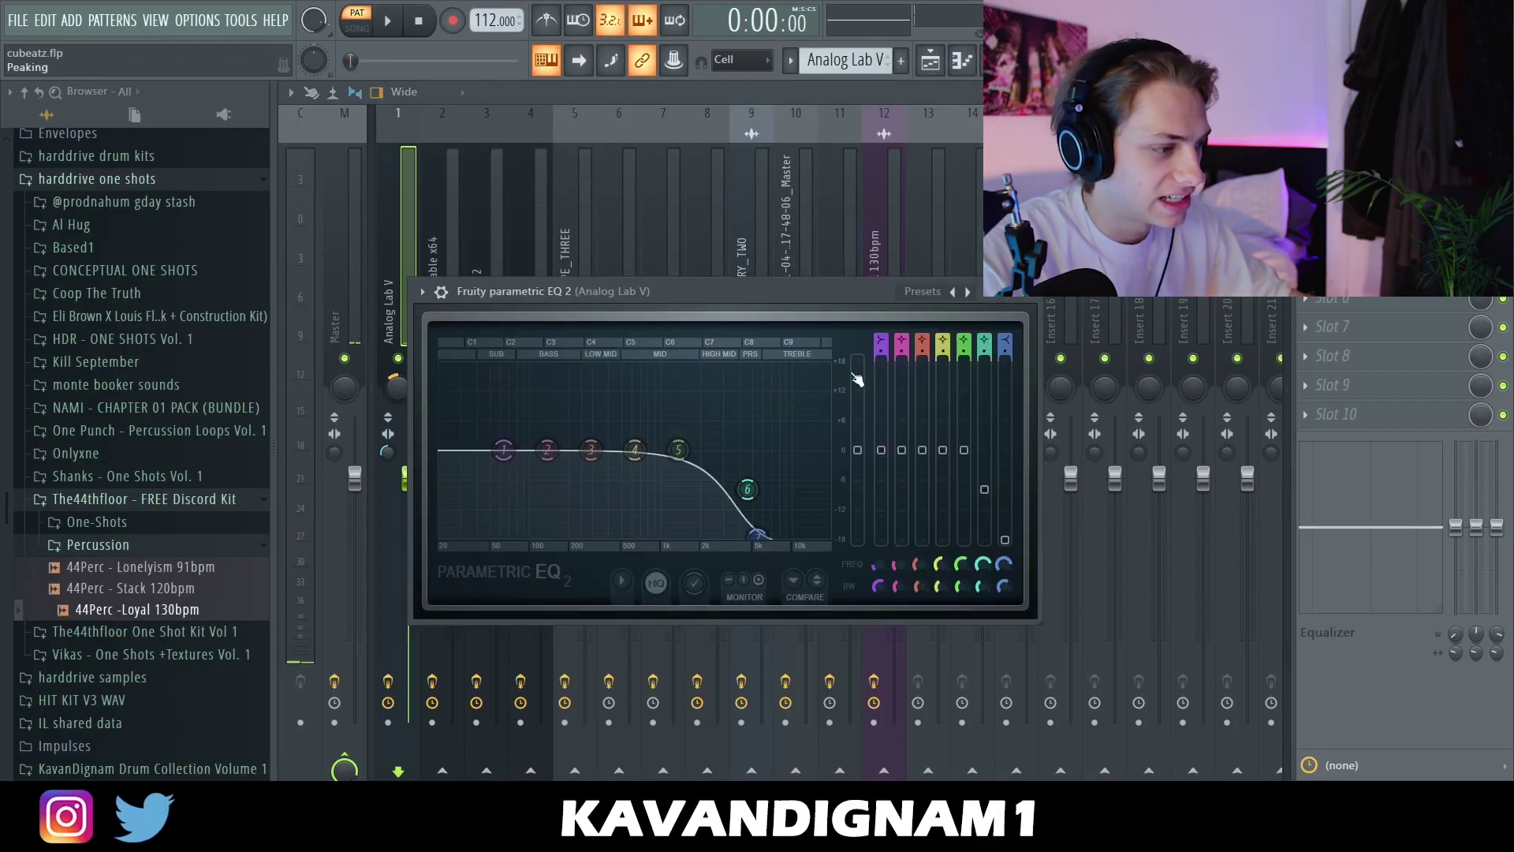
{"action": "left_click", "coordinate": [1038, 297]}
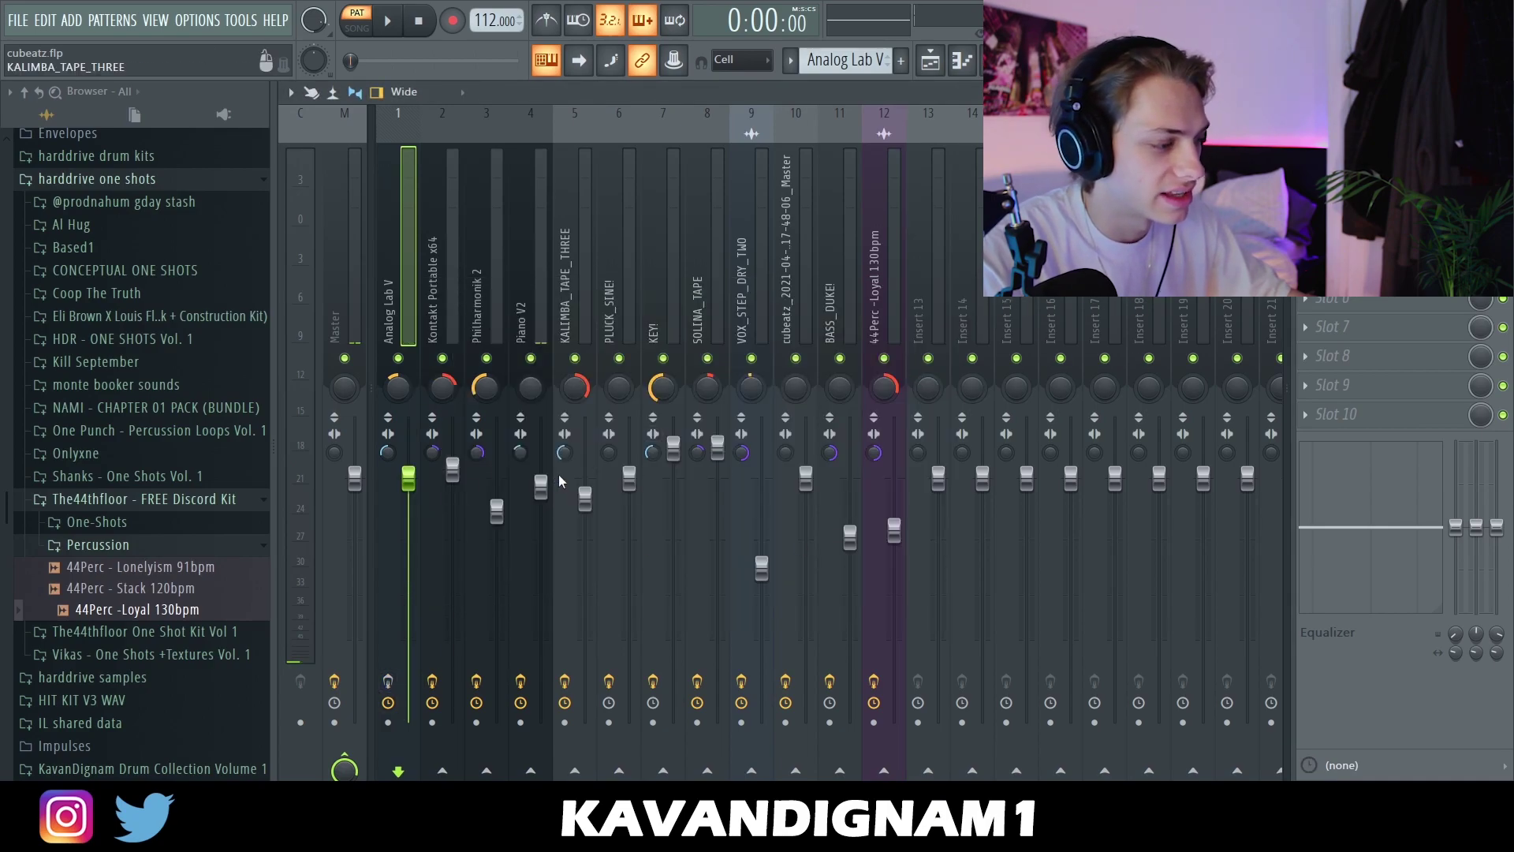
{"action": "key", "text": "space"}
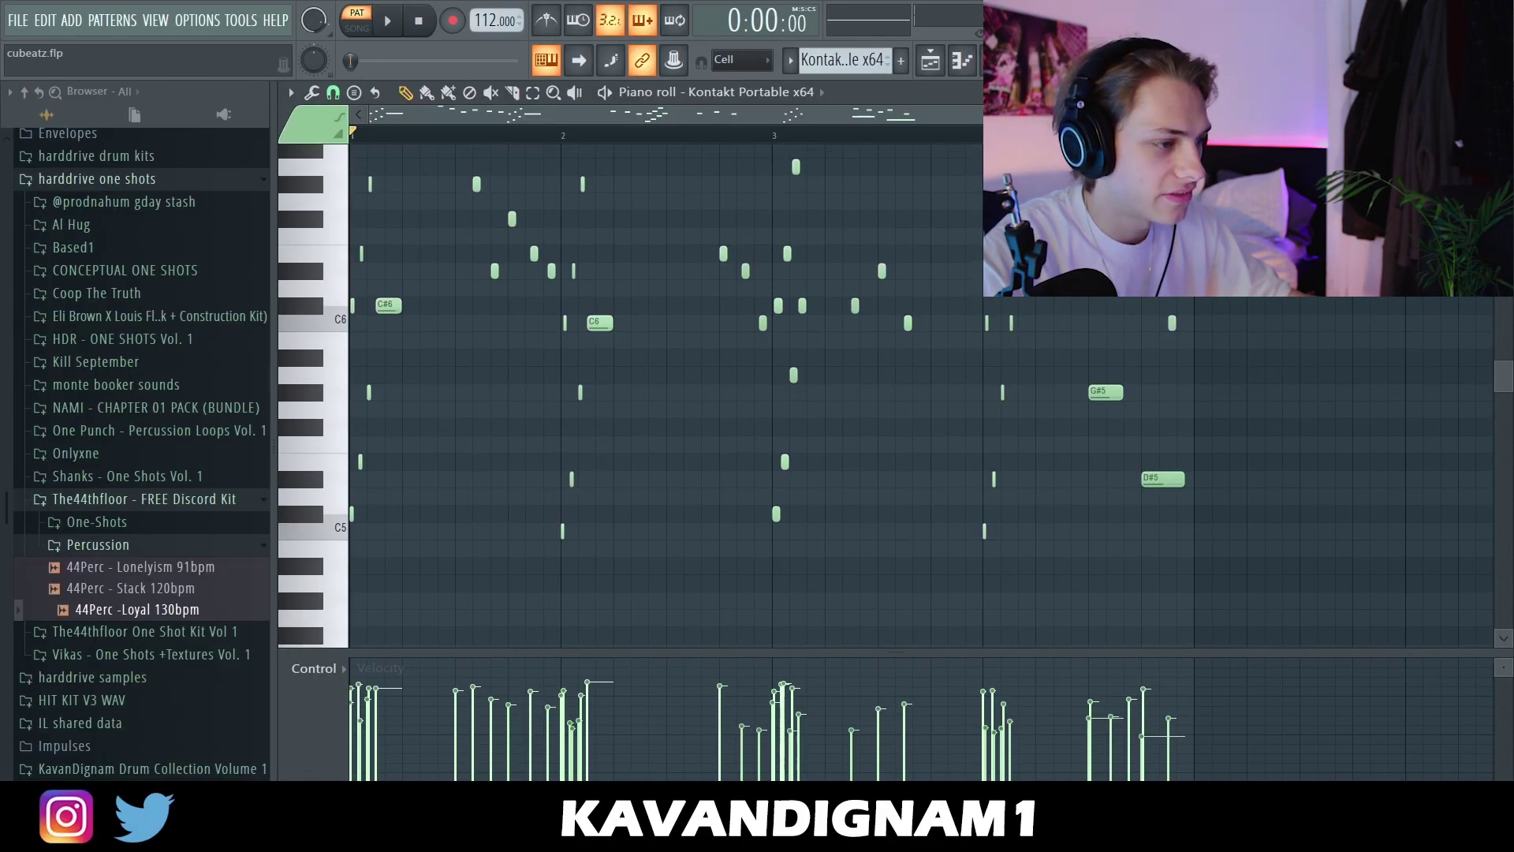
- Examine the opening notes of the Kontakt Portable x64 melody in the piano roll, highlighting and auditioning the first arpeggiated chord
{"action": "scroll", "coordinate": [710, 394], "scroll_direction": "up", "scroll_amount": 2}
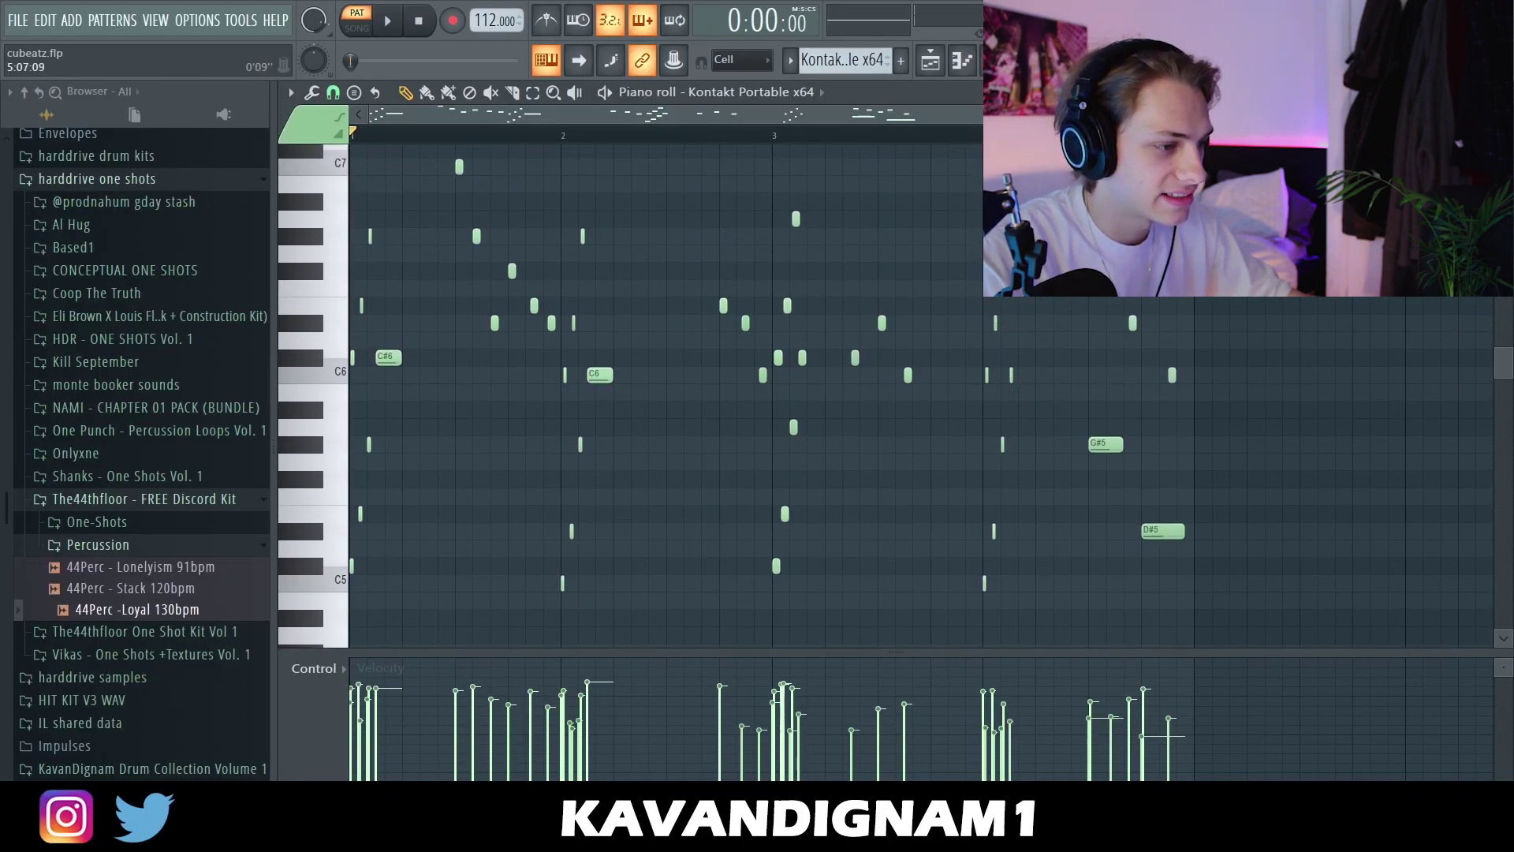
{"action": "key", "text": "space"}
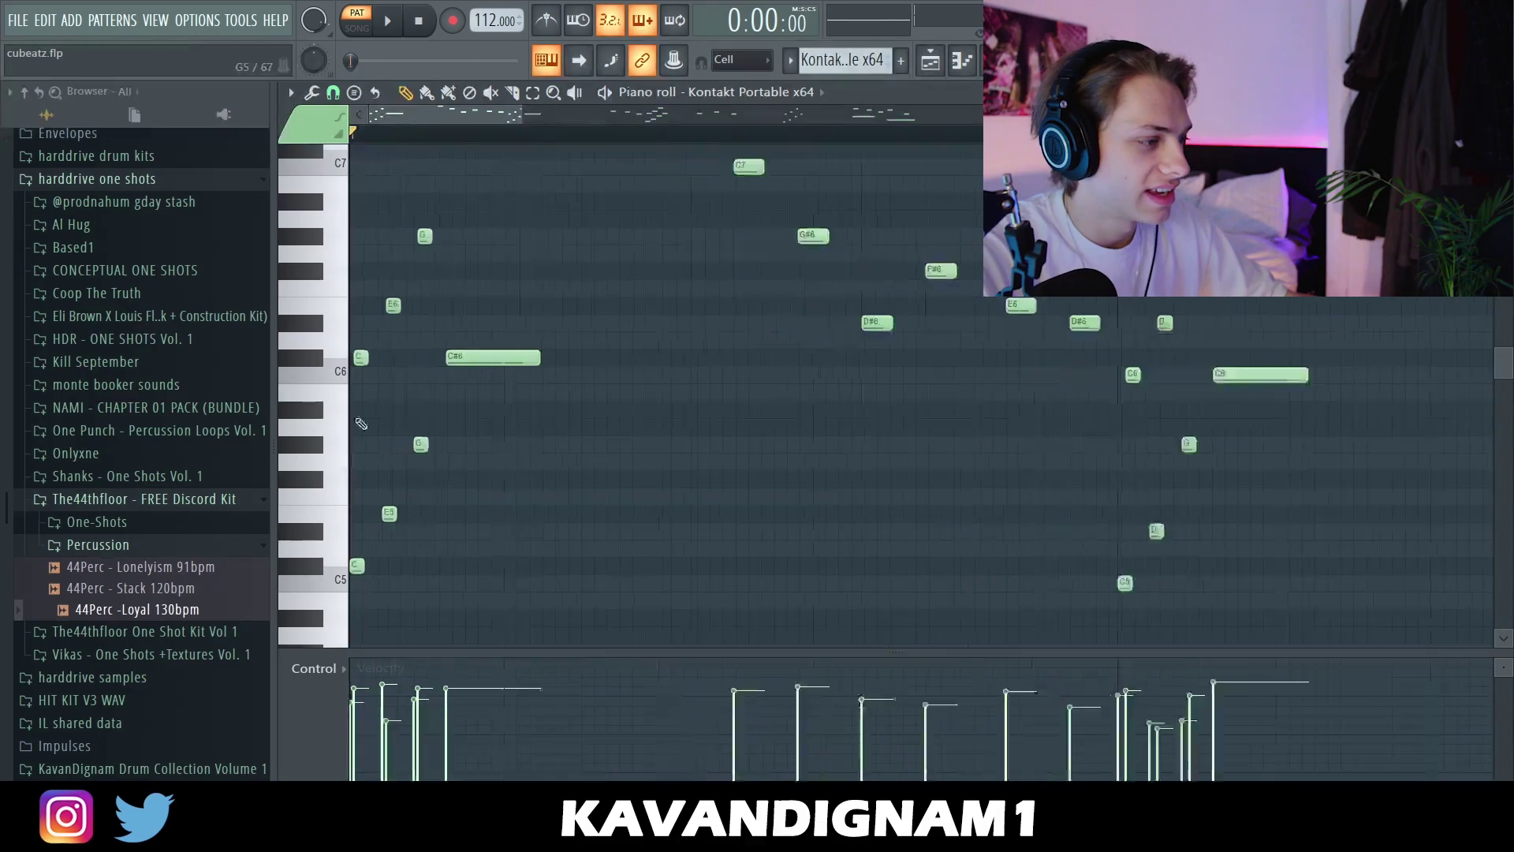
{"action": "left_click_drag", "start_coordinate": [461, 598], "coordinate": [349, 211]}
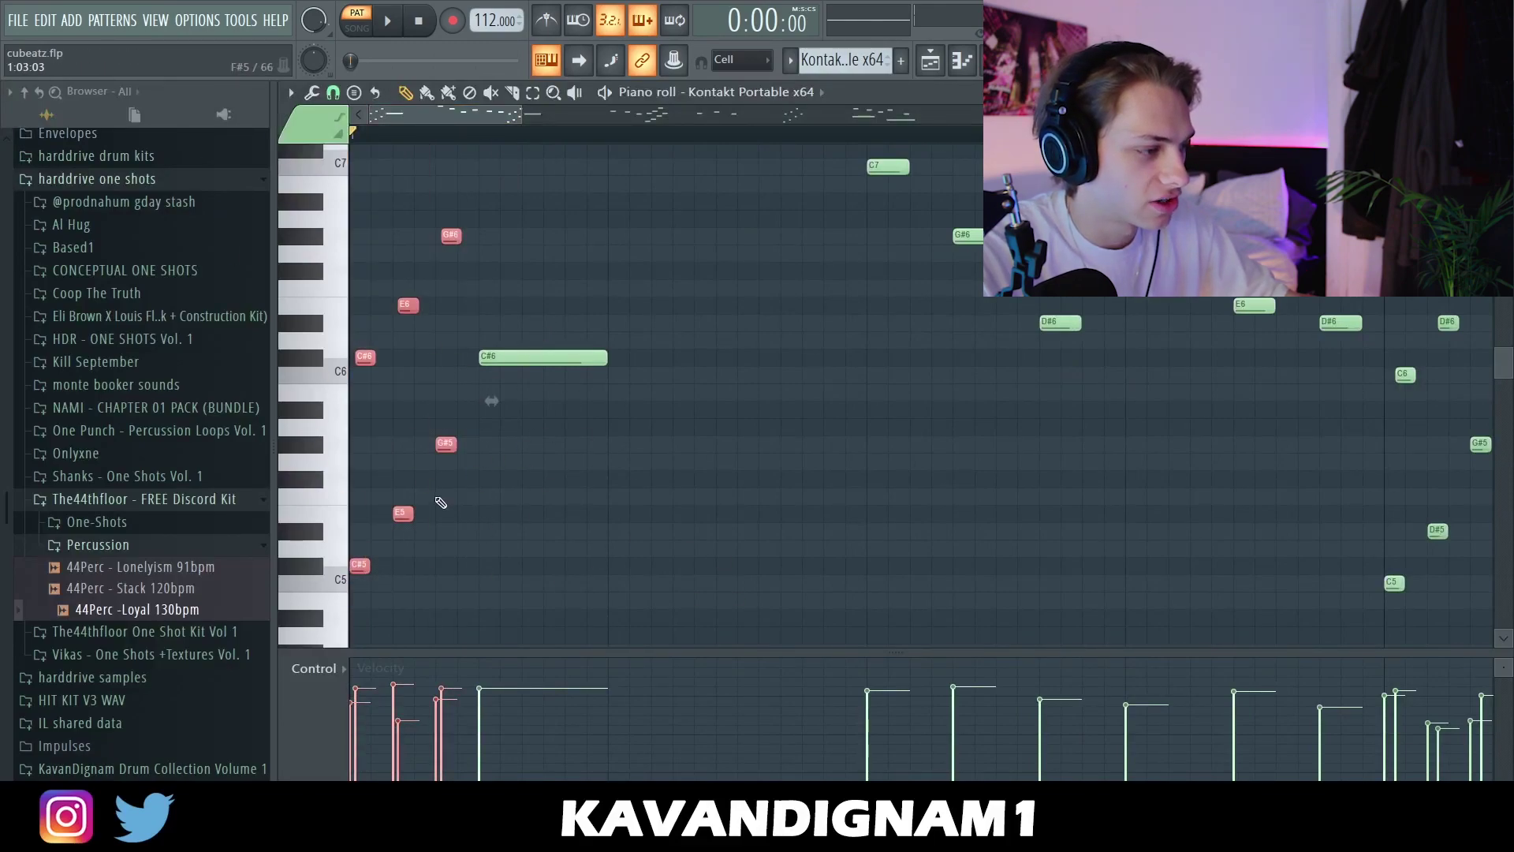
{"action": "key", "text": "space"}
{"action": "key", "text": "space"}
{"action": "key", "text": "space"}
{"action": "scroll", "coordinate": [787, 439], "scroll_direction": "down", "scroll_amount": 2}
{"action": "key", "text": "space"}
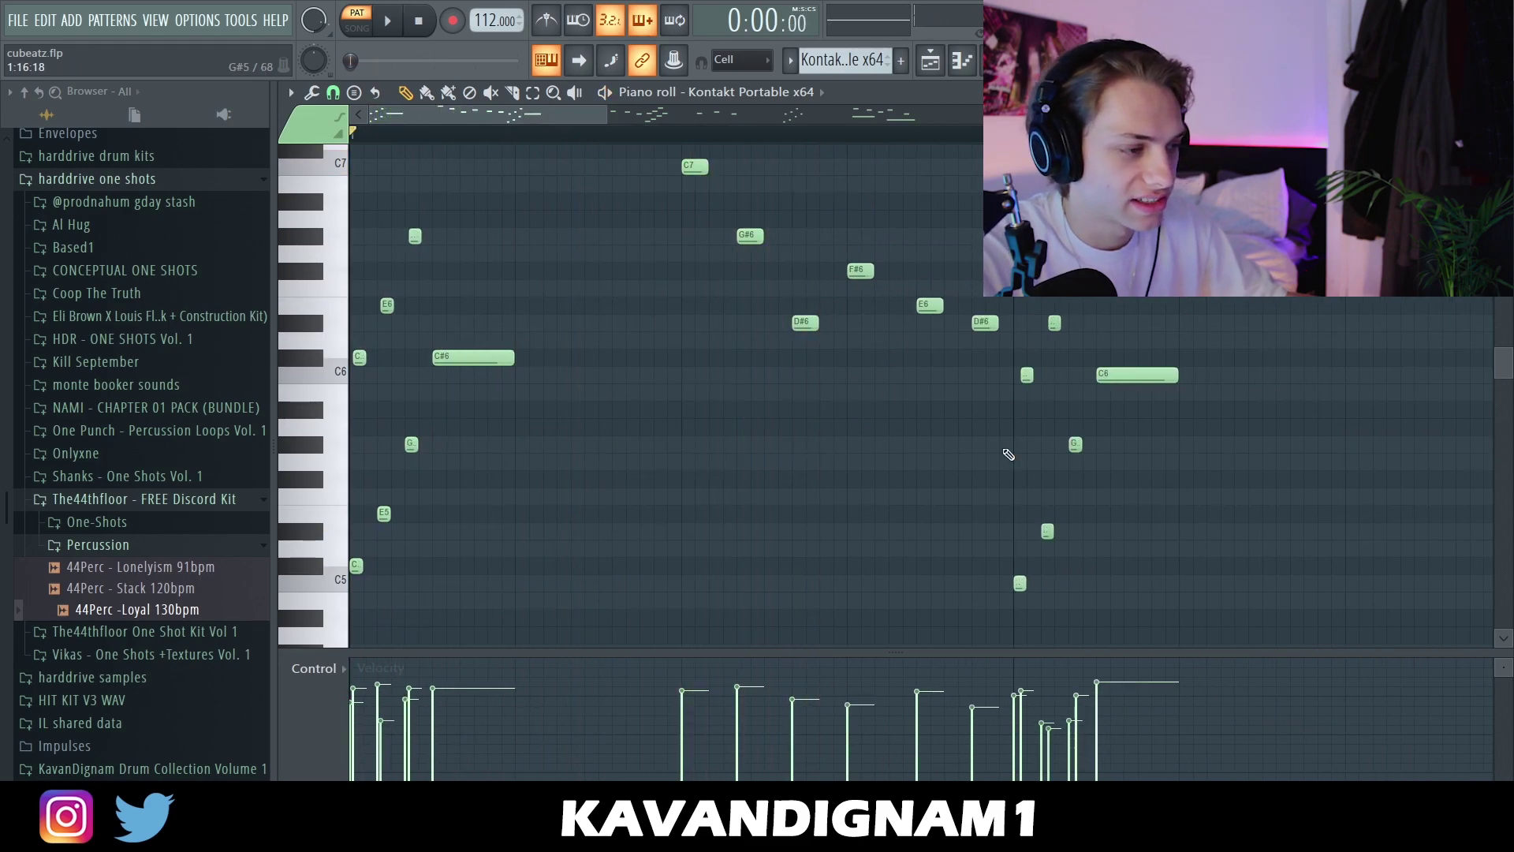
- Play the Kontakt Portable x64 melody and follow its notes across bars 1 to 4
{"action": "key", "text": "space"}
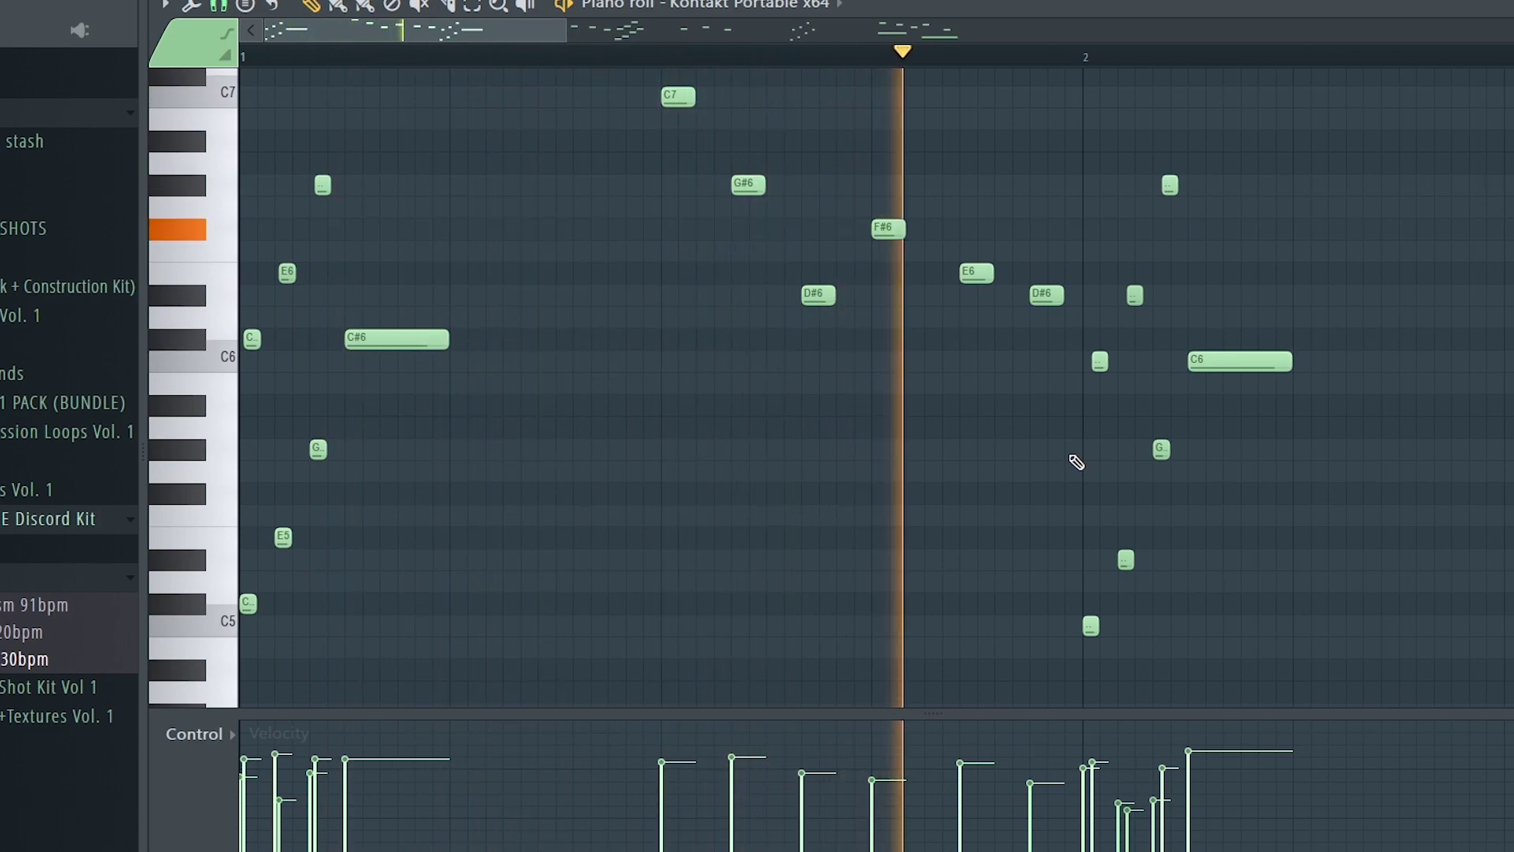
{"action": "scroll", "coordinate": [1116, 483], "scroll_direction": "down", "scroll_amount": 4}
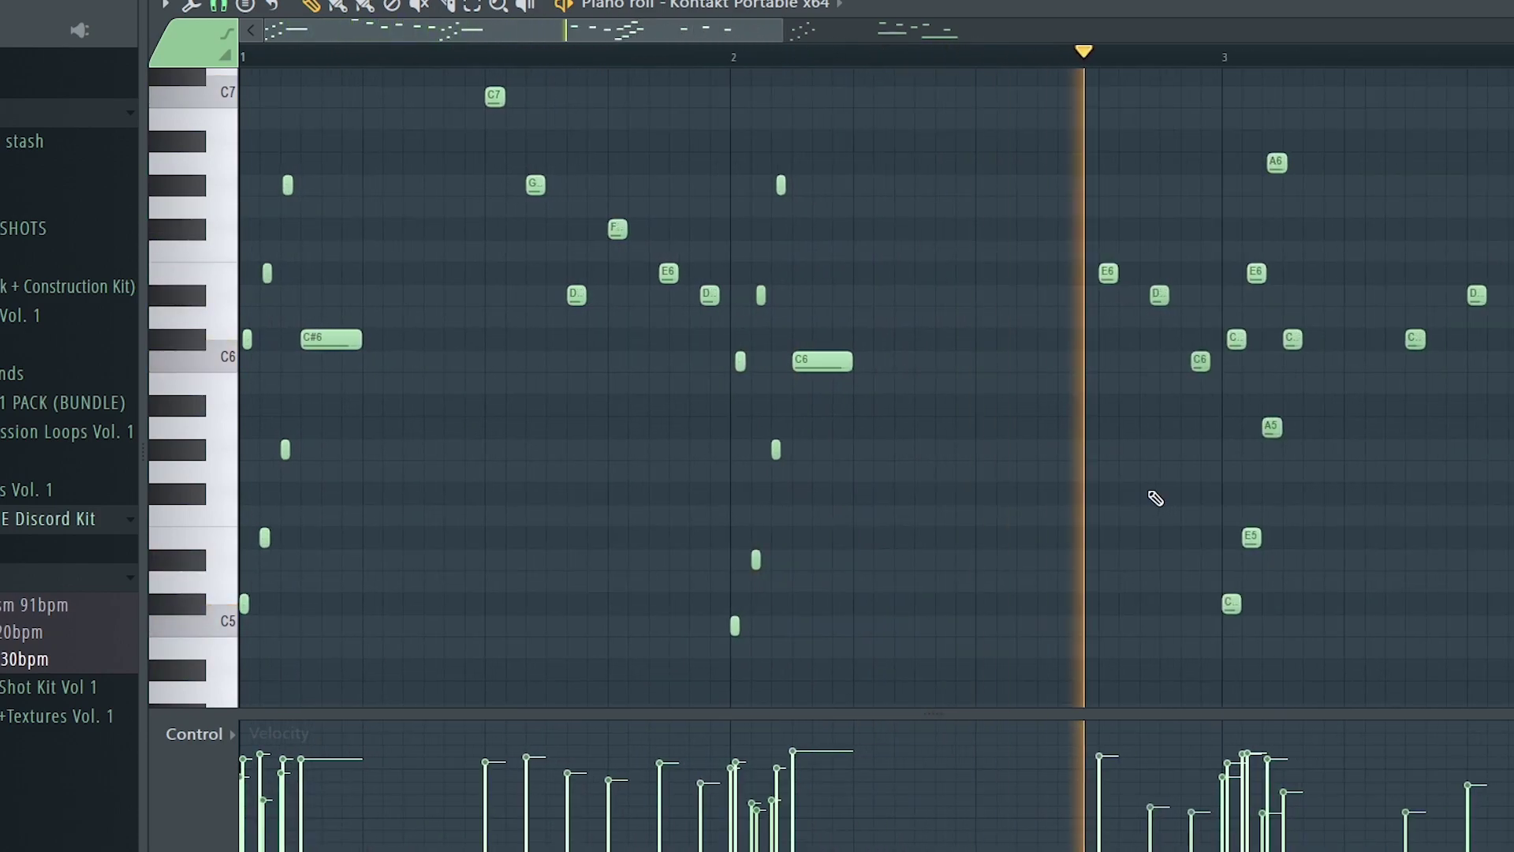
{"action": "scroll", "coordinate": [1344, 603], "scroll_direction": "down", "scroll_amount": 3}
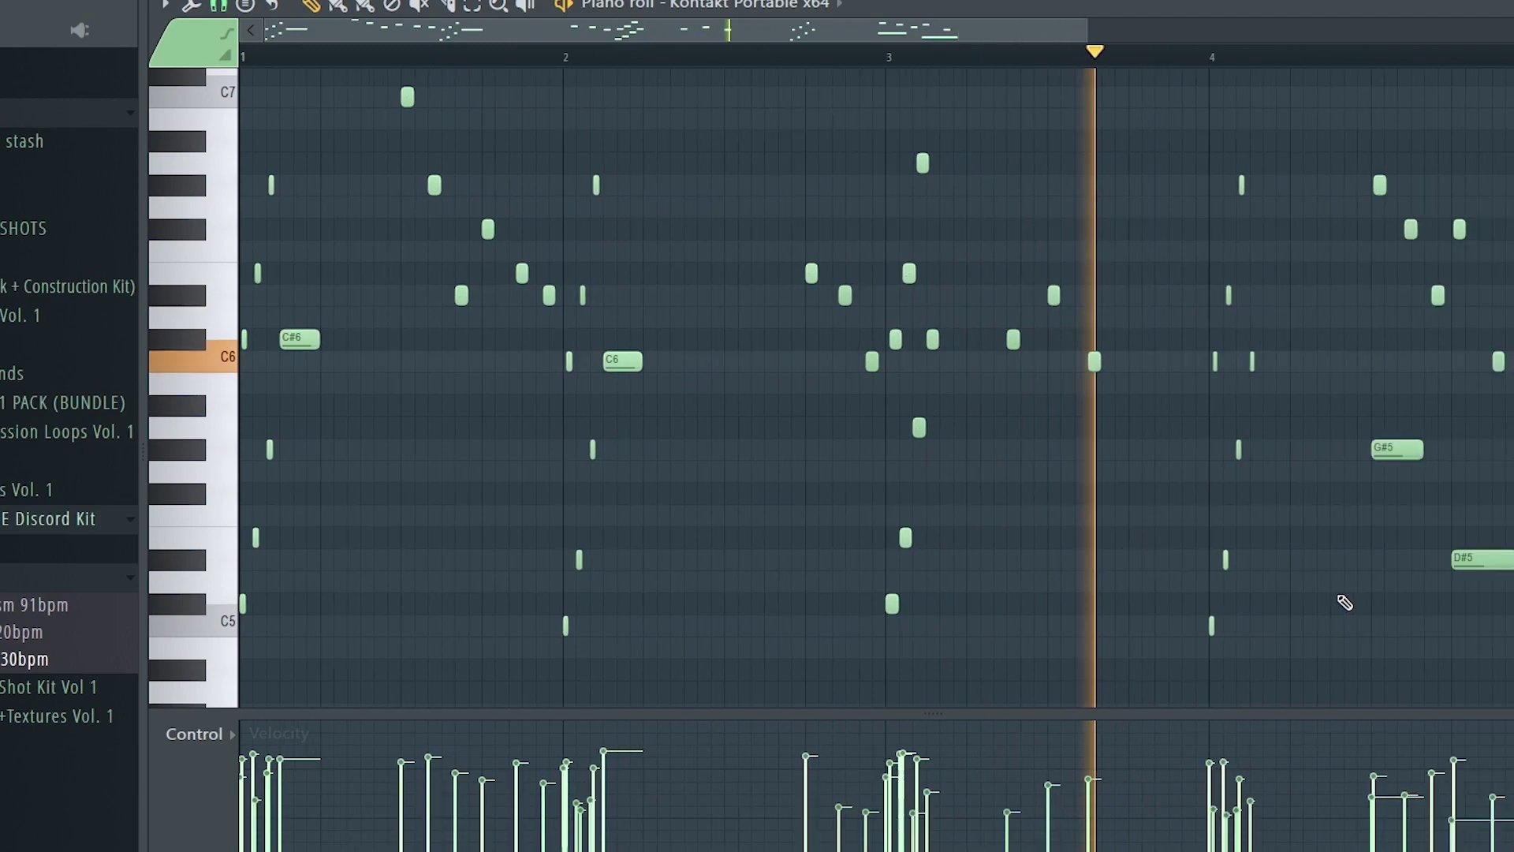
{"action": "scroll", "coordinate": [1345, 603], "scroll_direction": "down", "scroll_amount": 1}
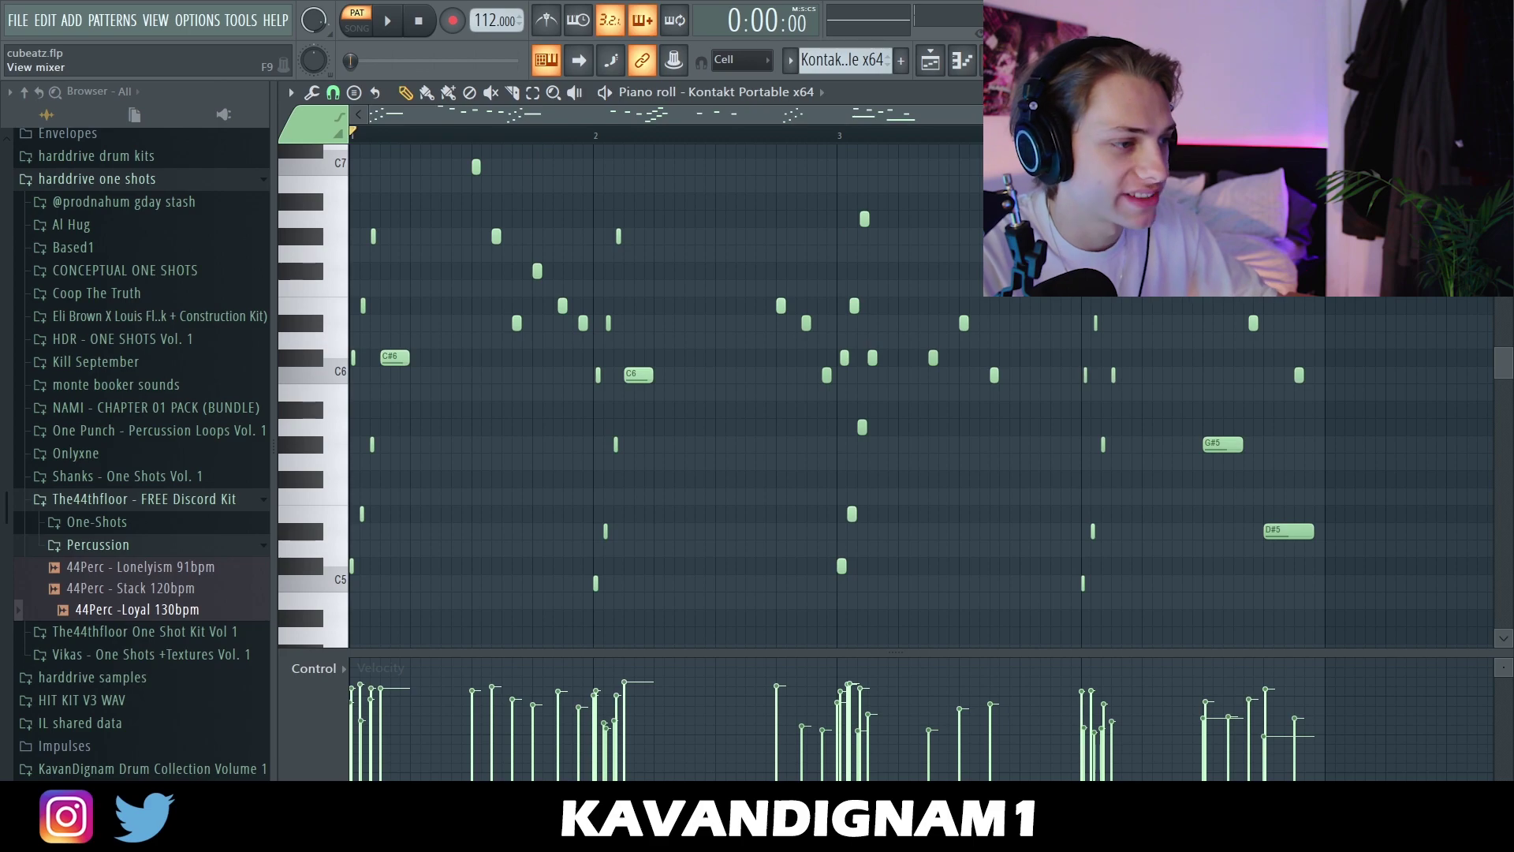
- Show the mixer and audition the Kontakt Portable x64 track while reviewing its LFOTool volume shape
{"action": "key", "text": "F9"}
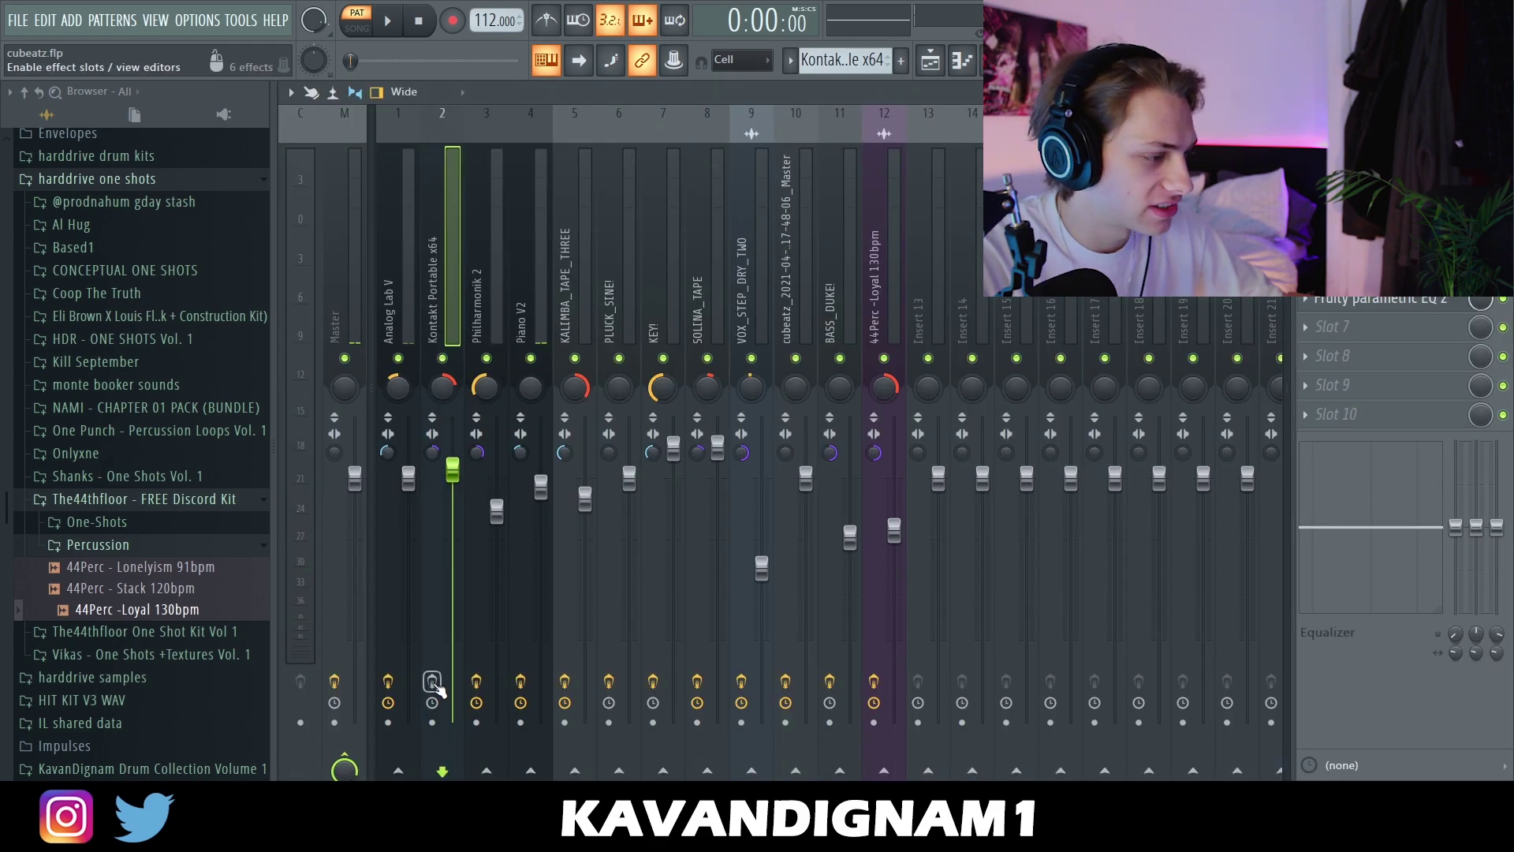
{"action": "key", "text": "space"}
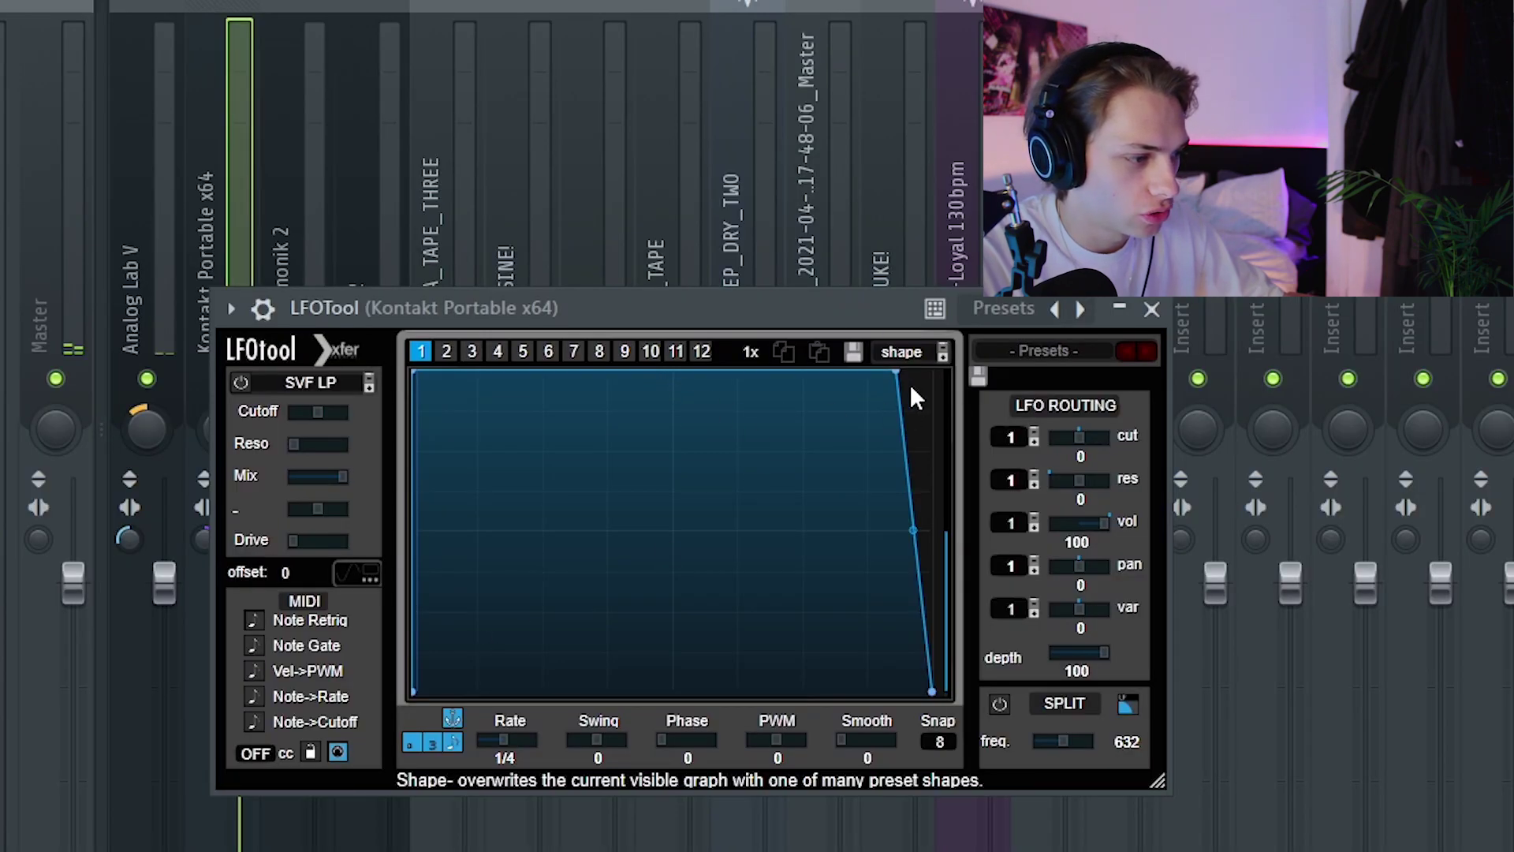
{"action": "key", "text": "space"}
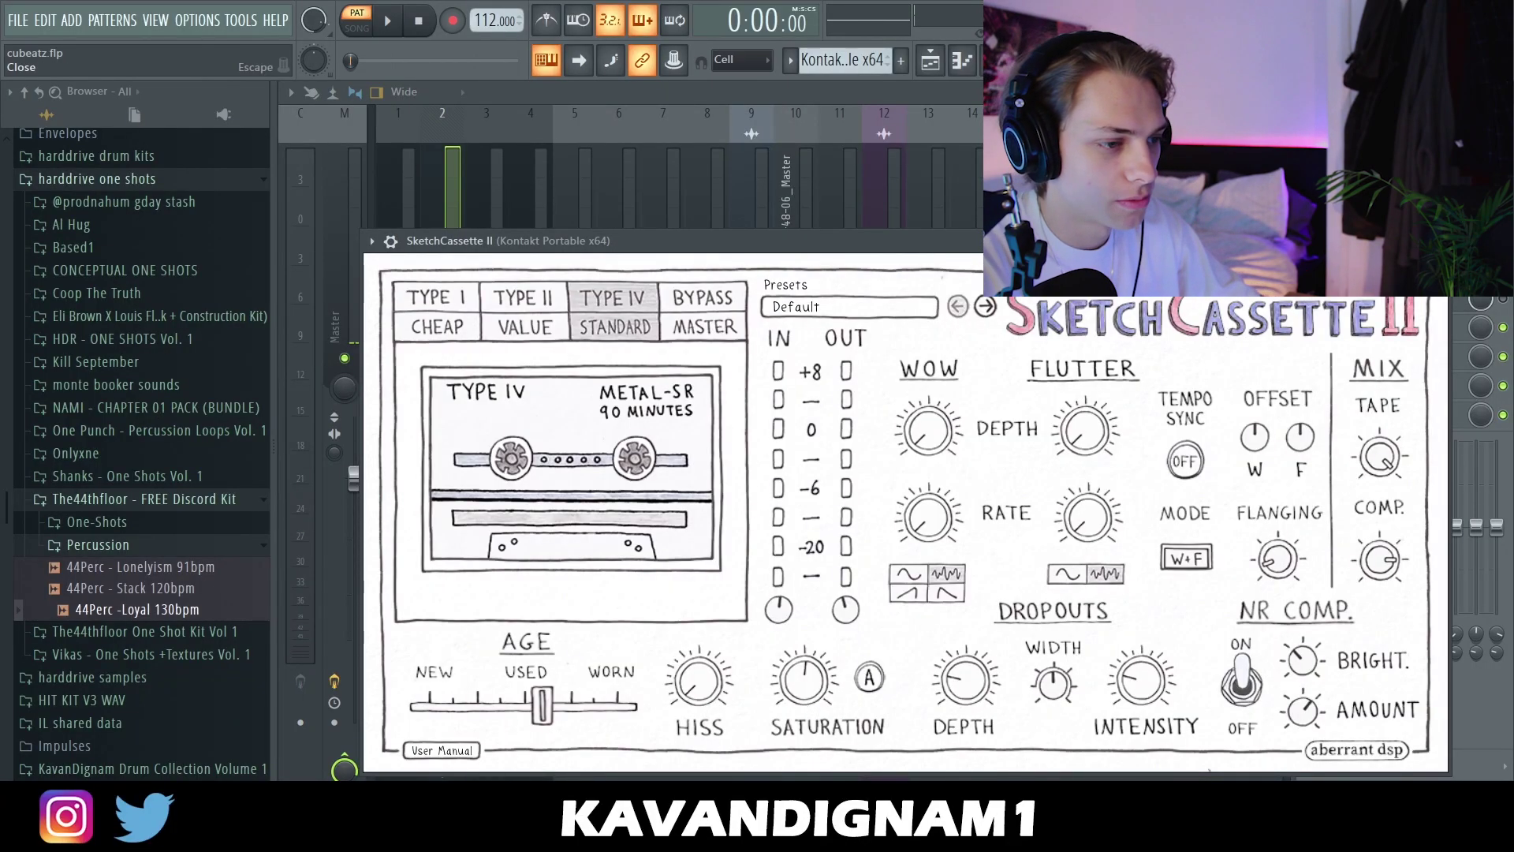
- Close SketchCassette II and review the Fruity parametric EQ 2 on the Kontakt Portable x64 track during playback
{"action": "left_click", "coordinate": [1442, 240]}
{"action": "key", "text": "space"}
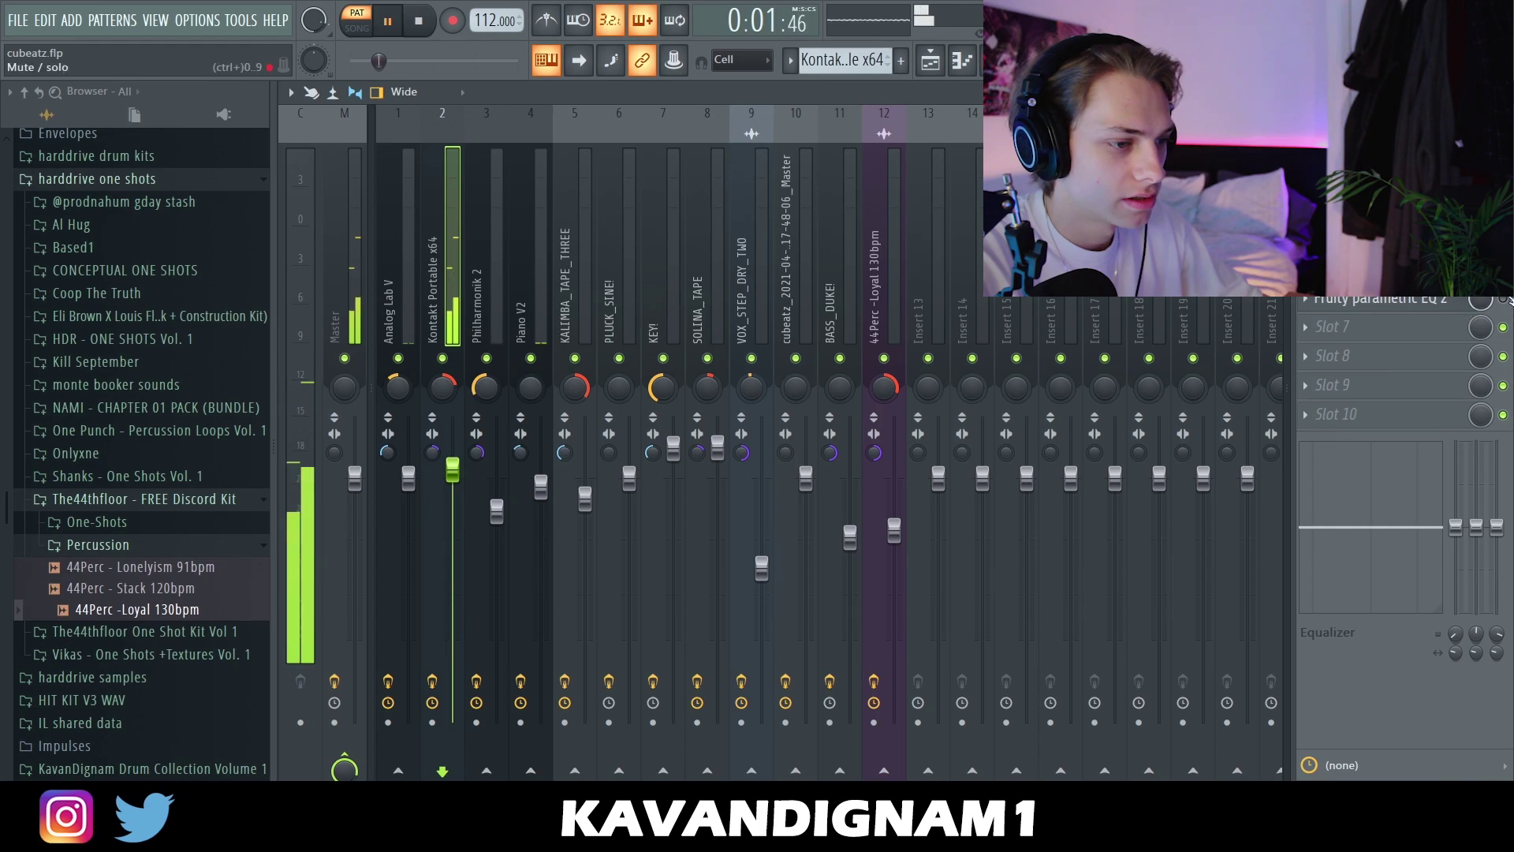
{"action": "left_click", "coordinate": [1361, 304]}
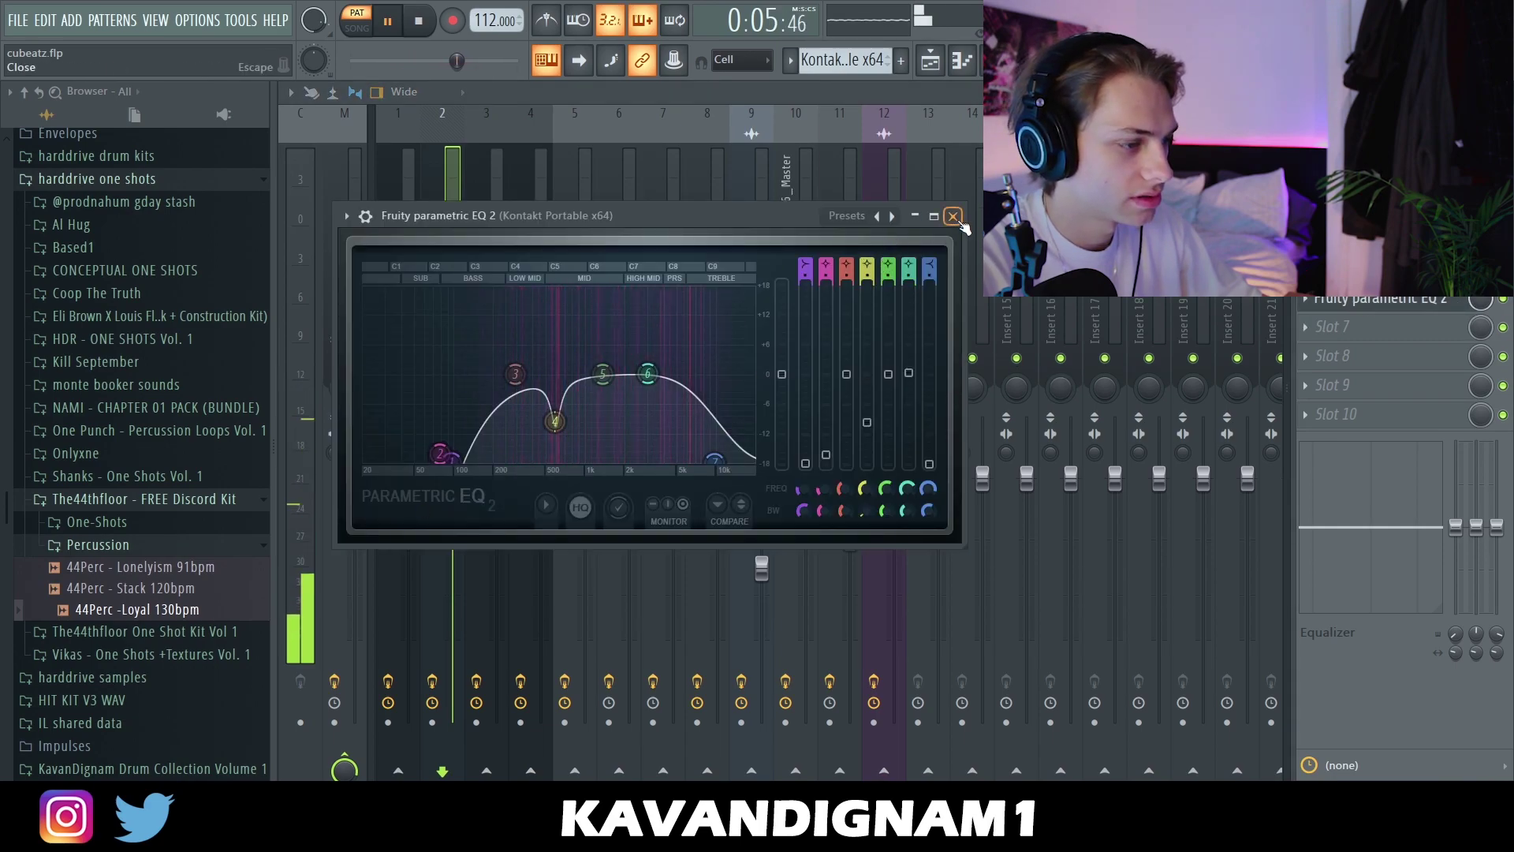
{"action": "left_click", "coordinate": [953, 216]}
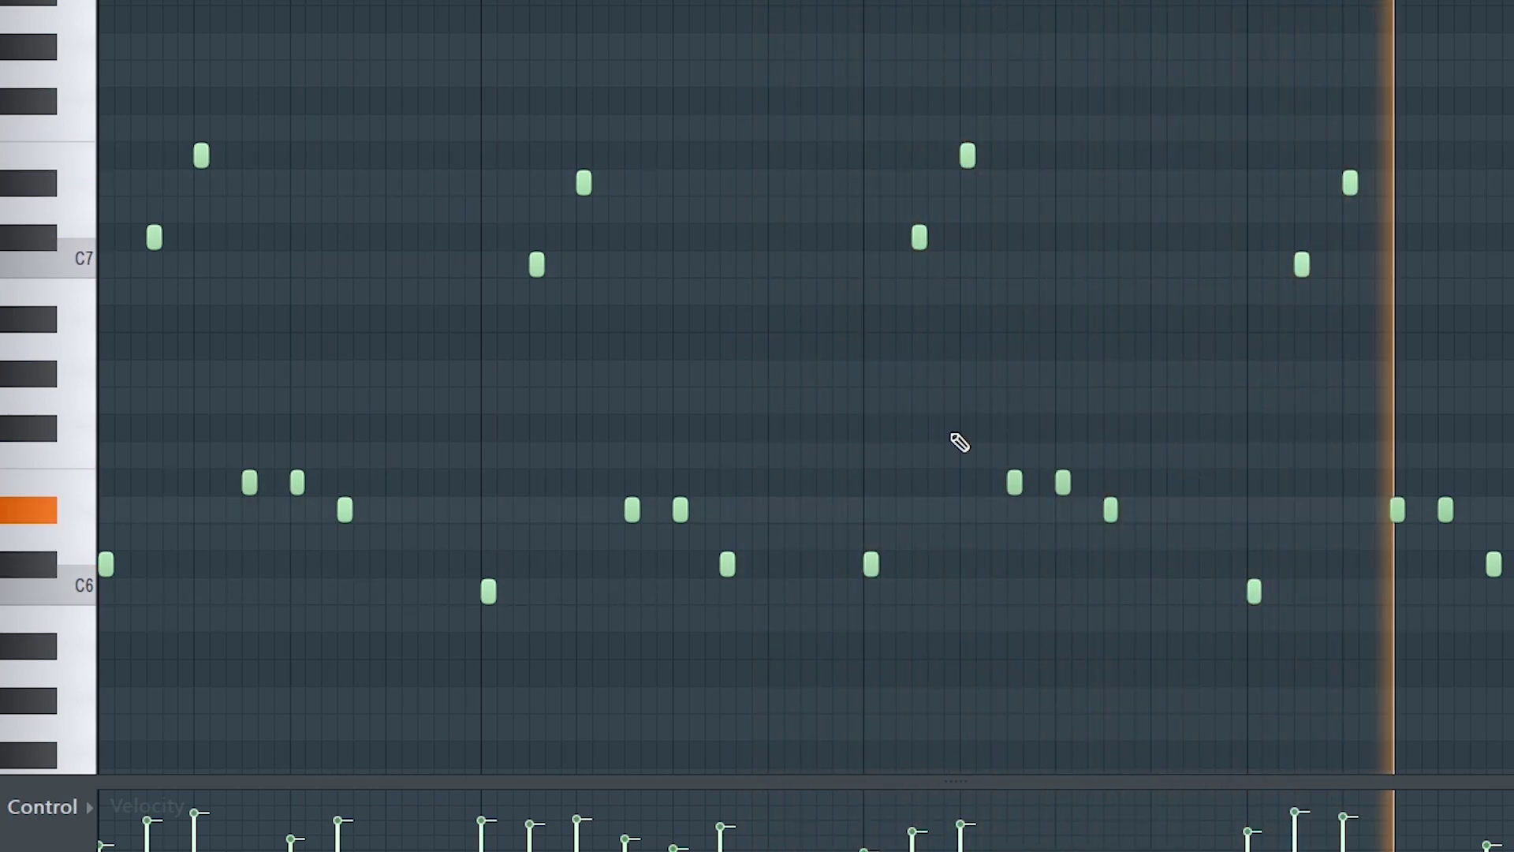
- Stop the Philharmonik 2 pattern, close its Comp FET-76 compressor and open the Ghz Lossy 3 effect
{"action": "key", "text": "space"}
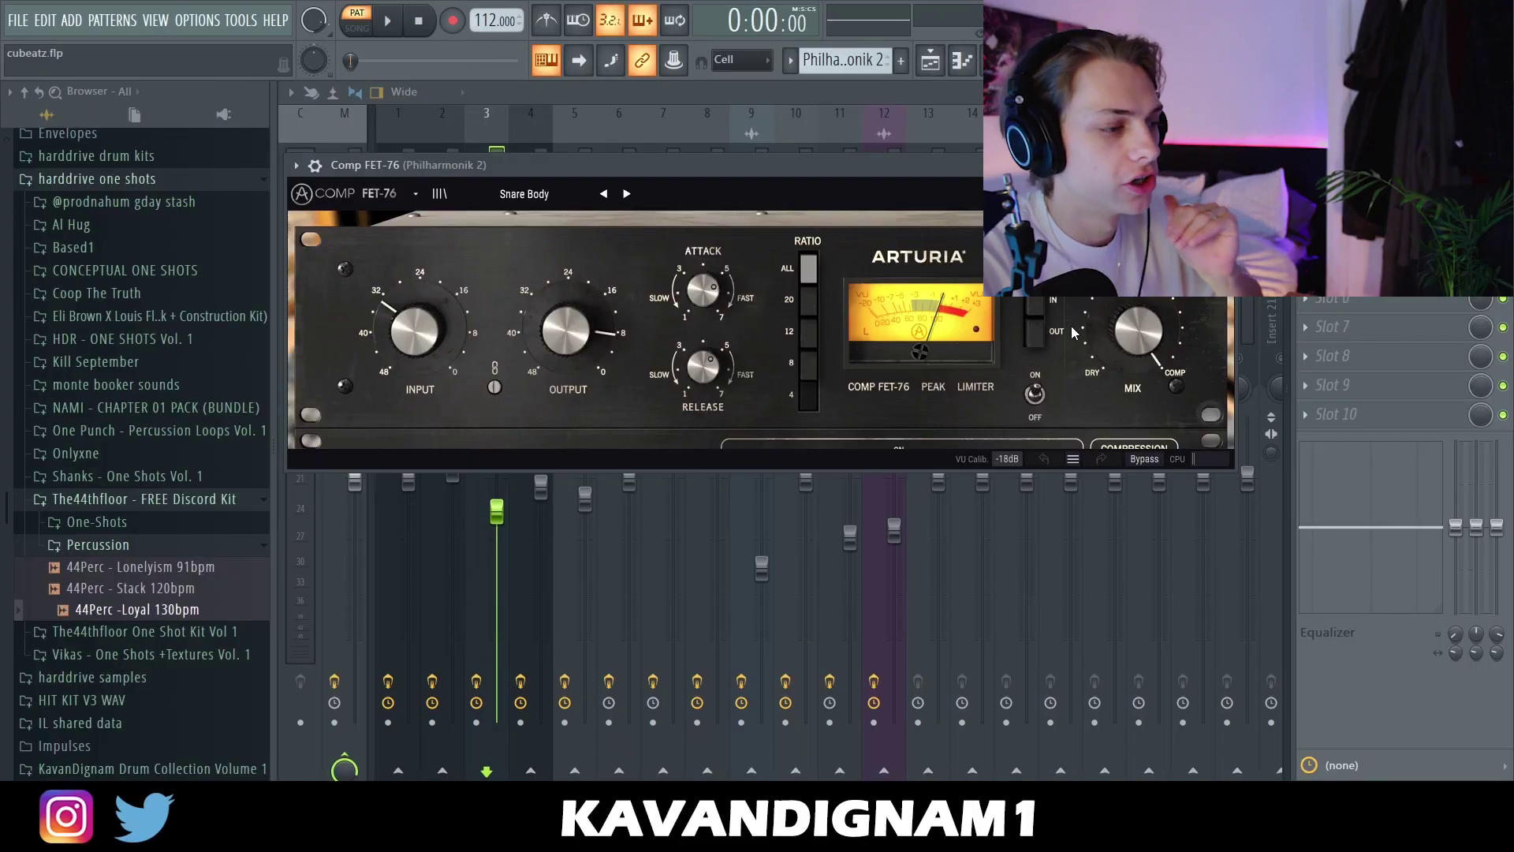
{"action": "left_click", "coordinate": [1224, 165]}
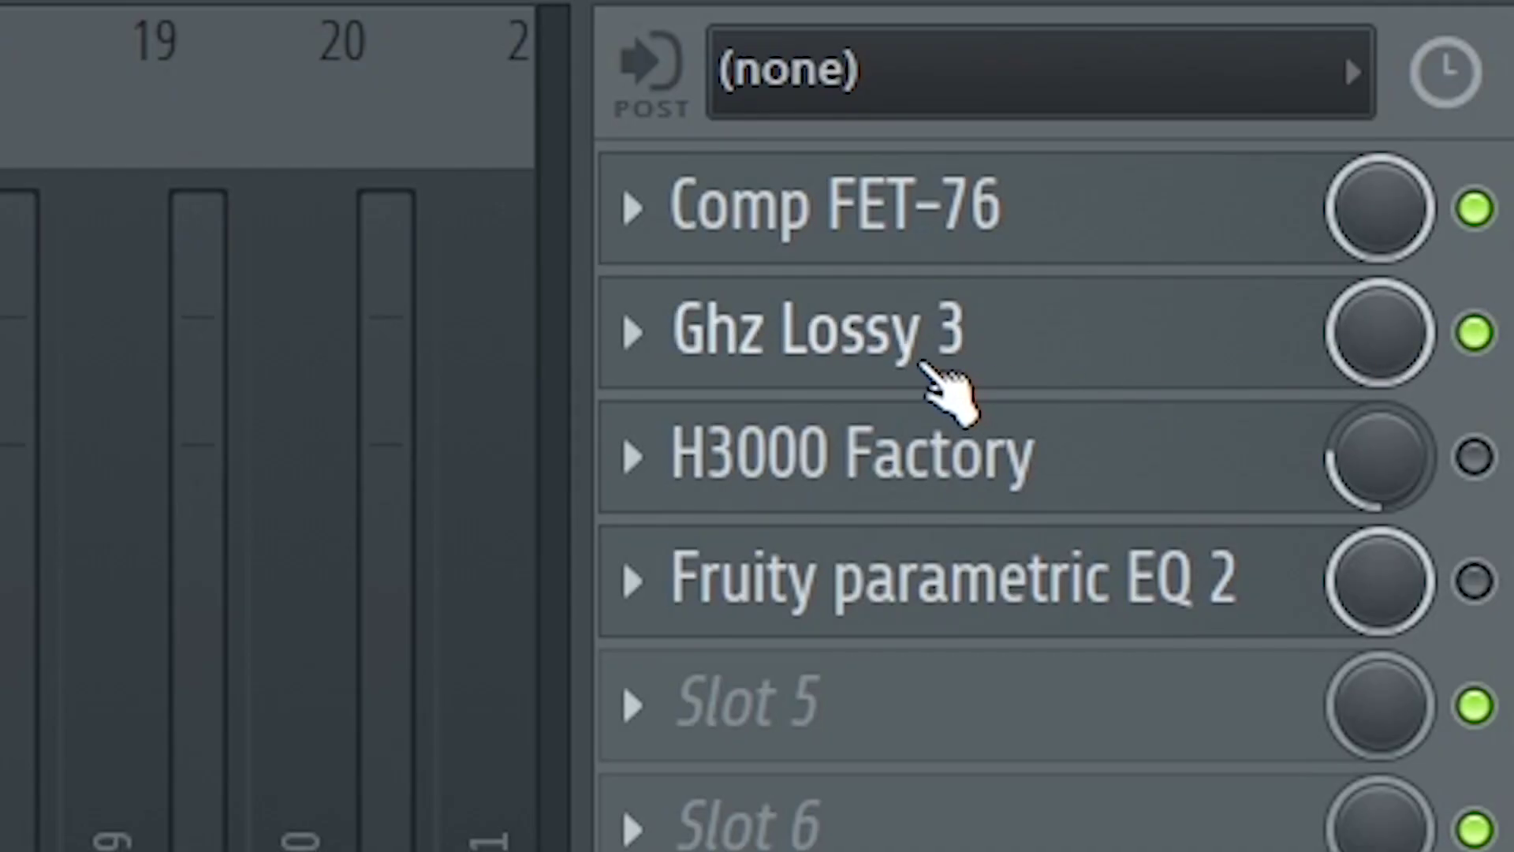
{"action": "left_click", "coordinate": [915, 355]}
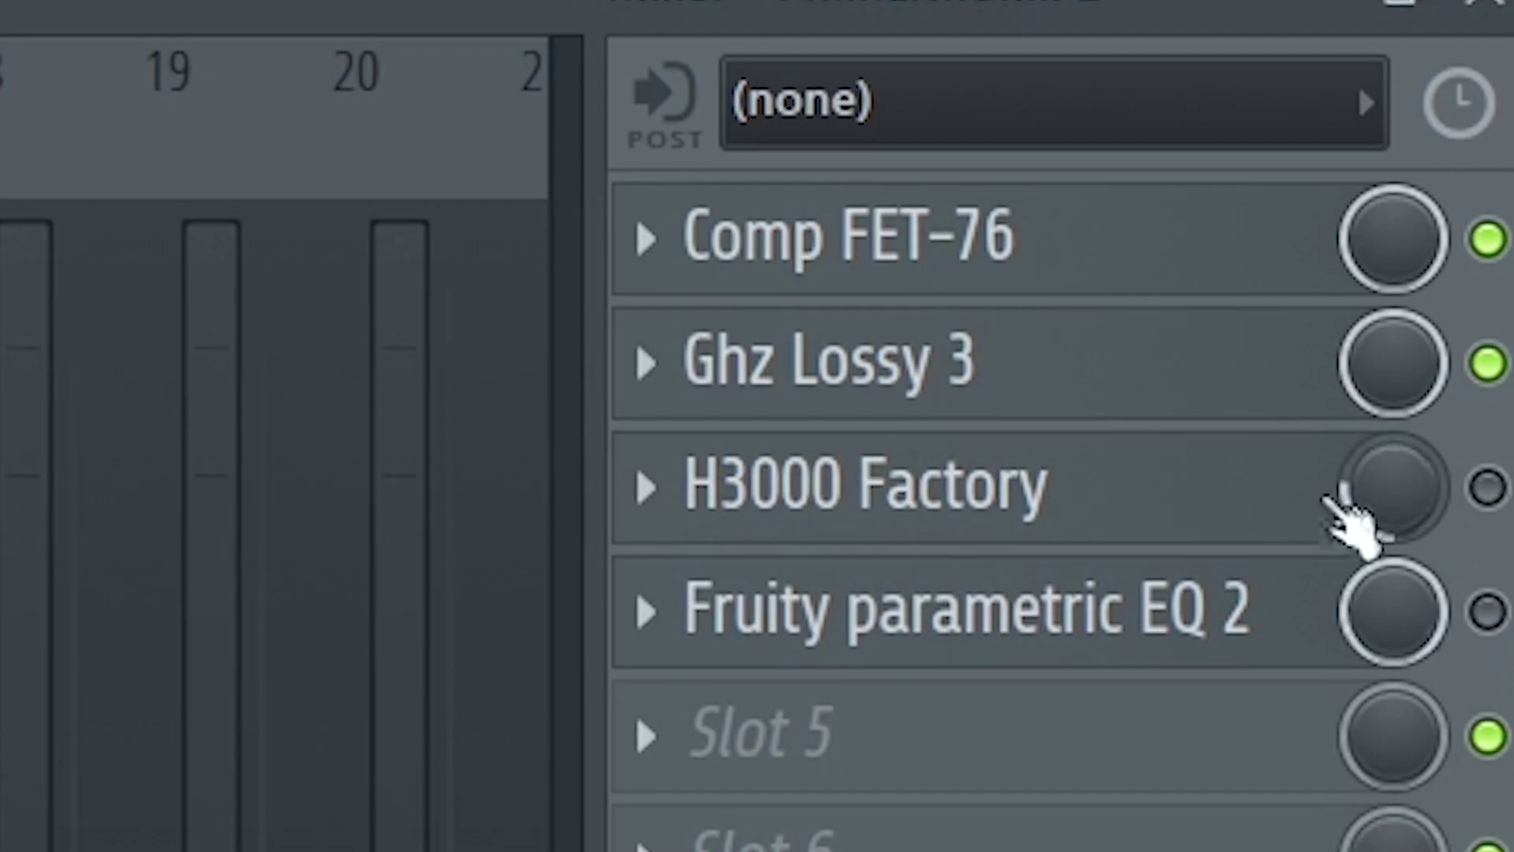
- Enable the H3000 Factory effect on the Philharmonik 2 track and check its Fruity parametric EQ 2 during playback
{"action": "left_click", "coordinate": [1491, 484]}
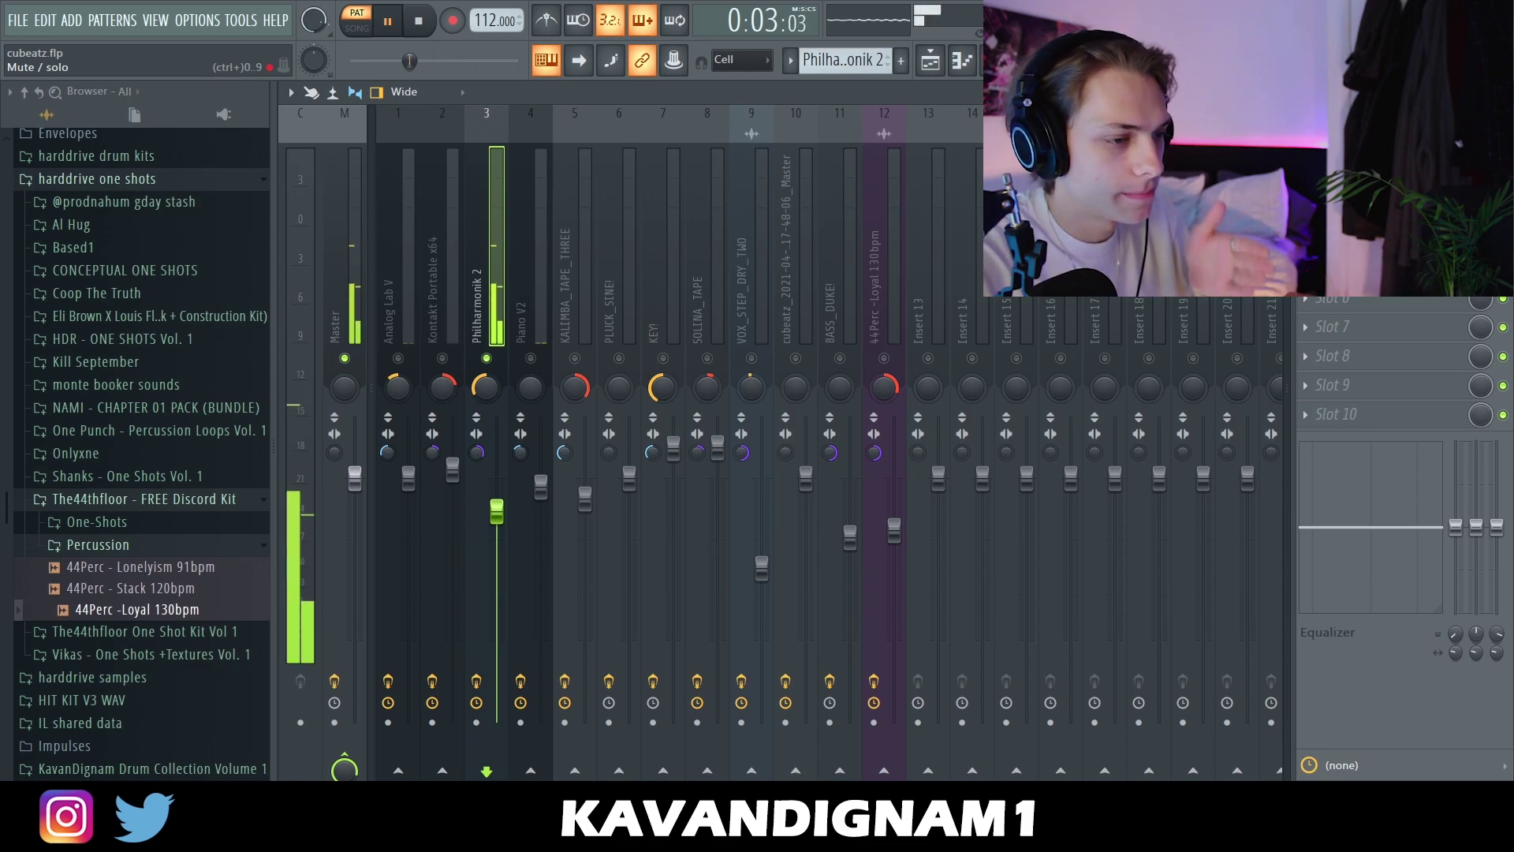
{"action": "key", "text": "space"}
{"action": "left_click", "coordinate": [1357, 152]}
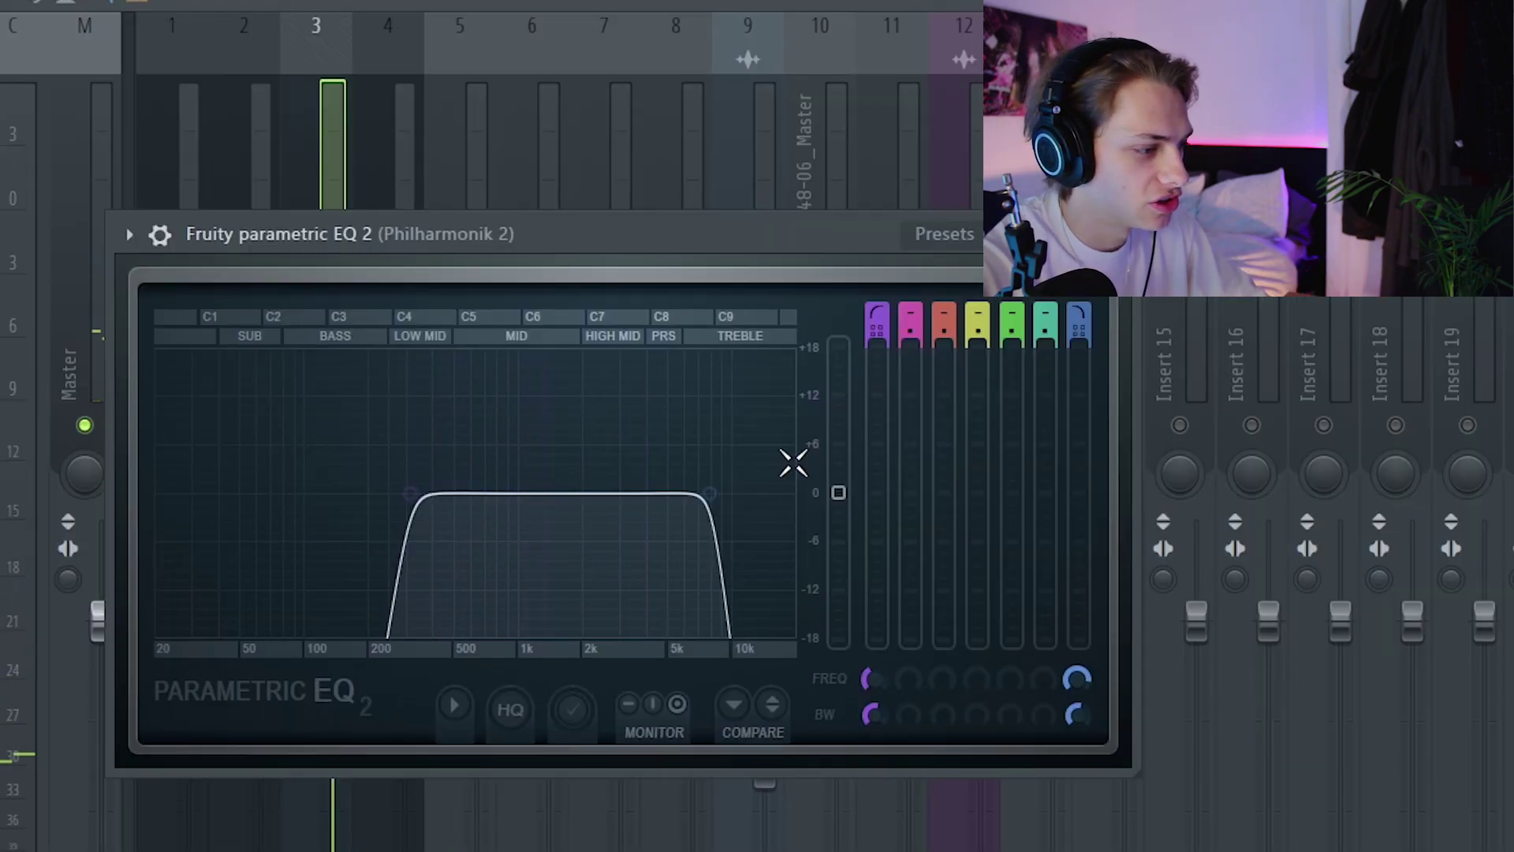
{"action": "key", "text": "space"}
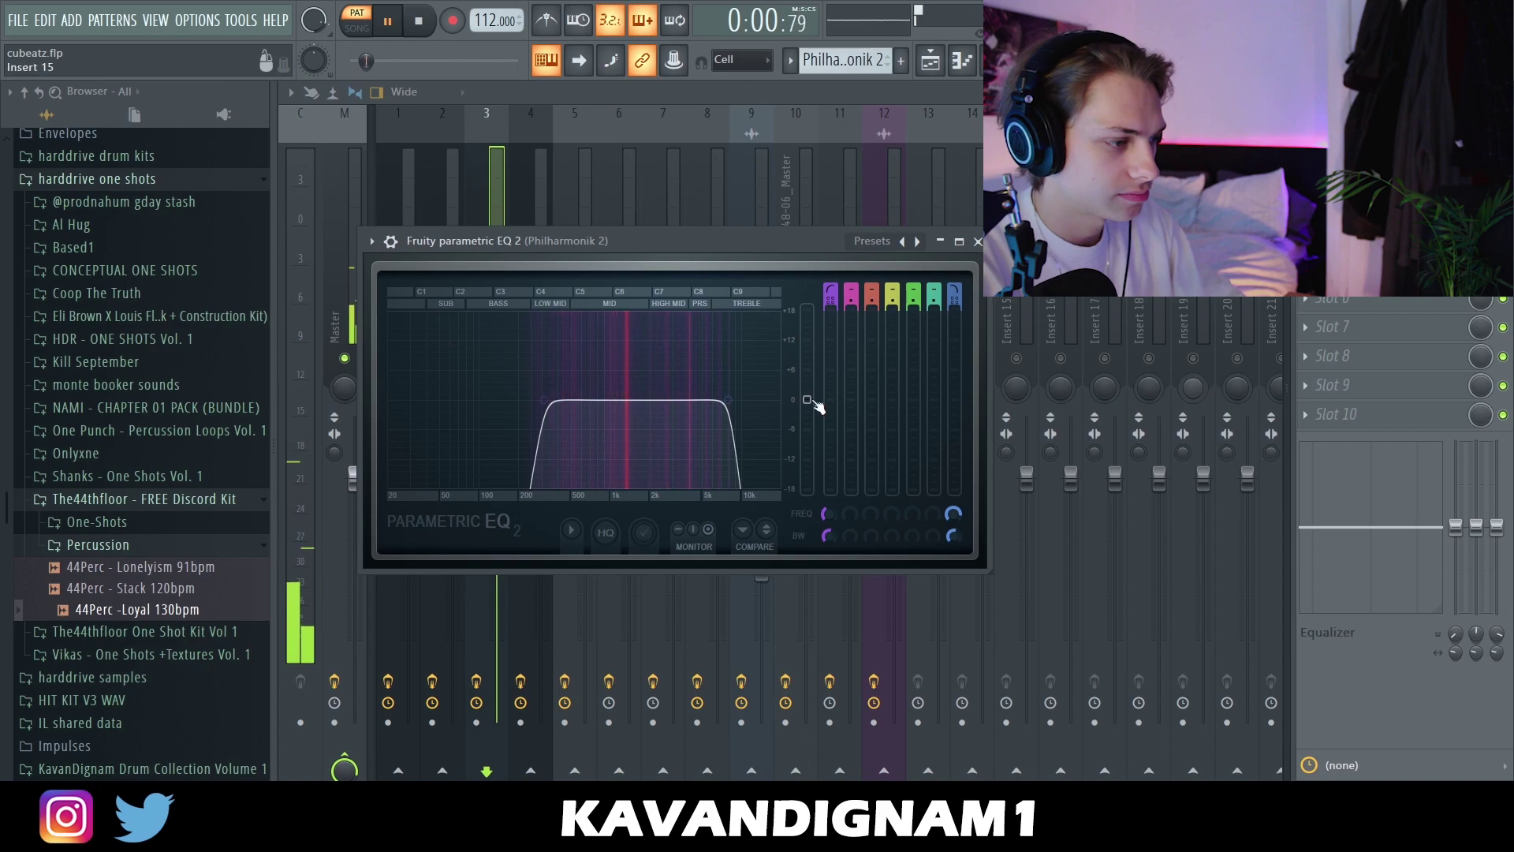
{"action": "left_click", "coordinate": [976, 243]}
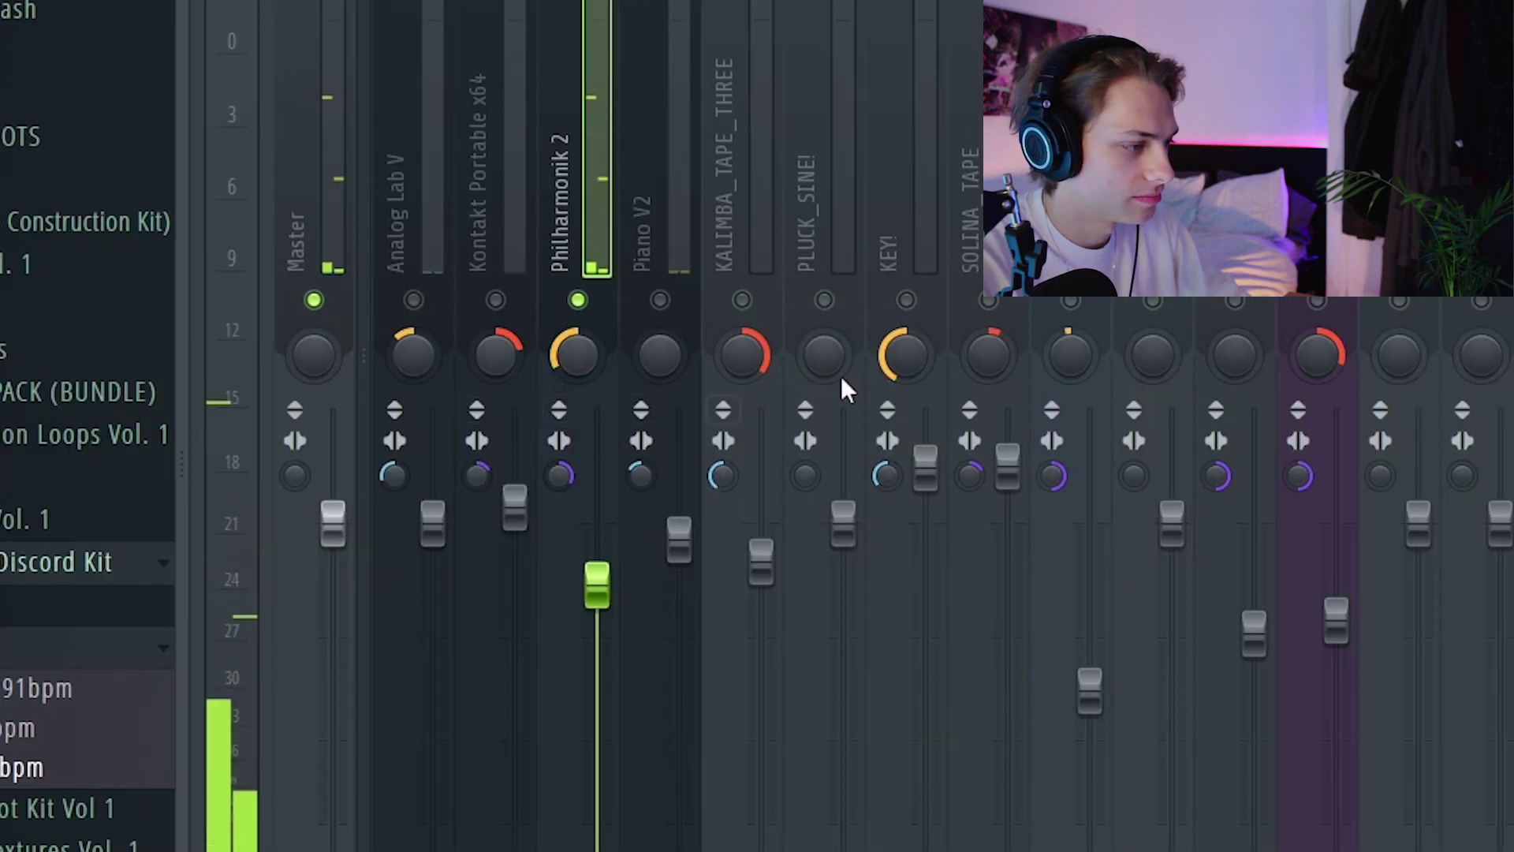
- Show the channel rack and open the Piano V2 instrument
{"action": "key", "text": "F6"}
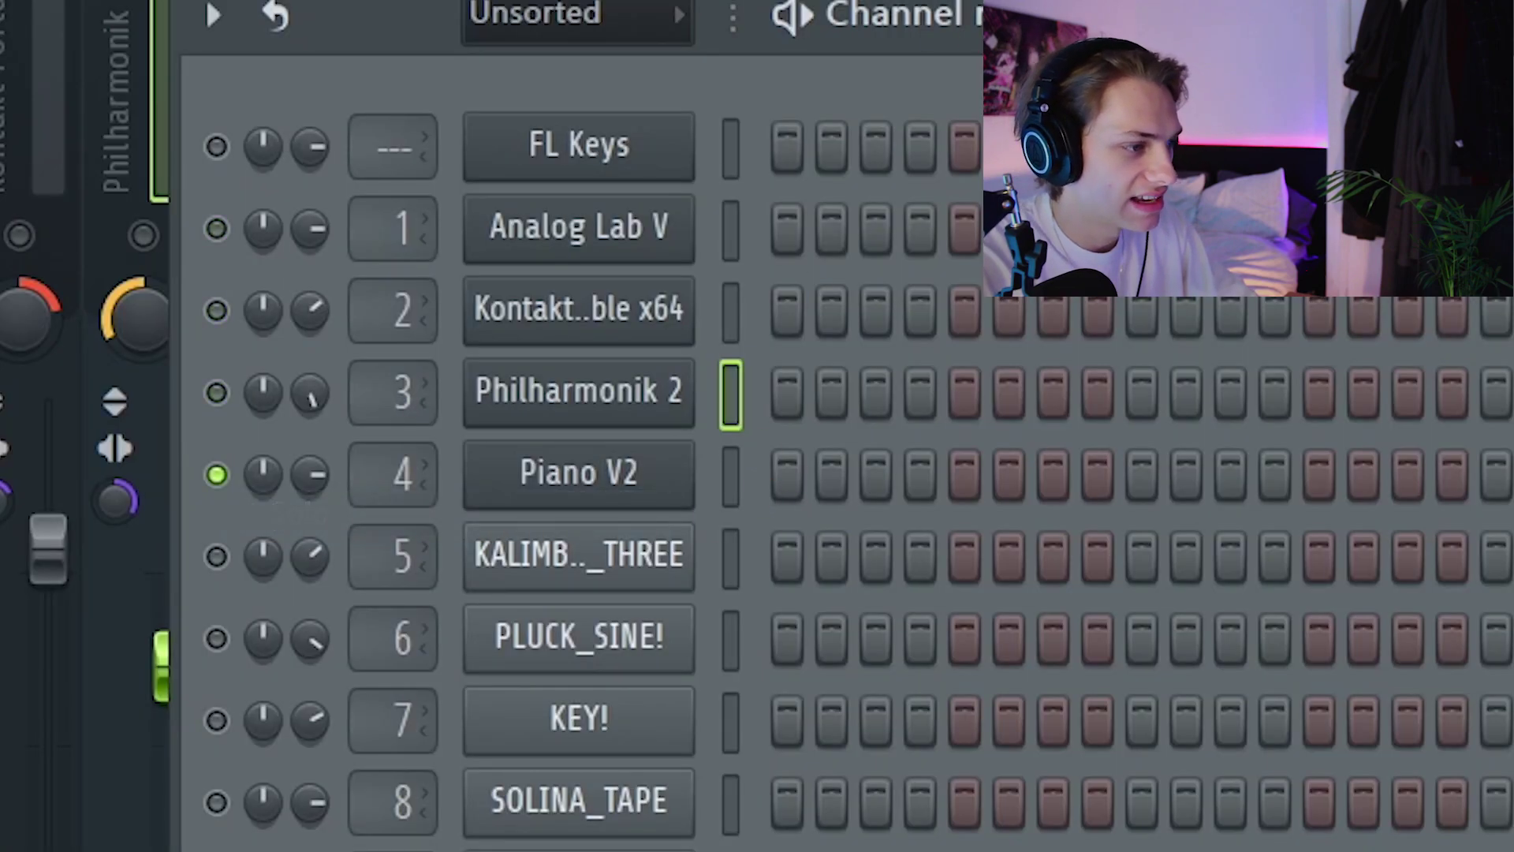
{"action": "left_click", "coordinate": [579, 472]}
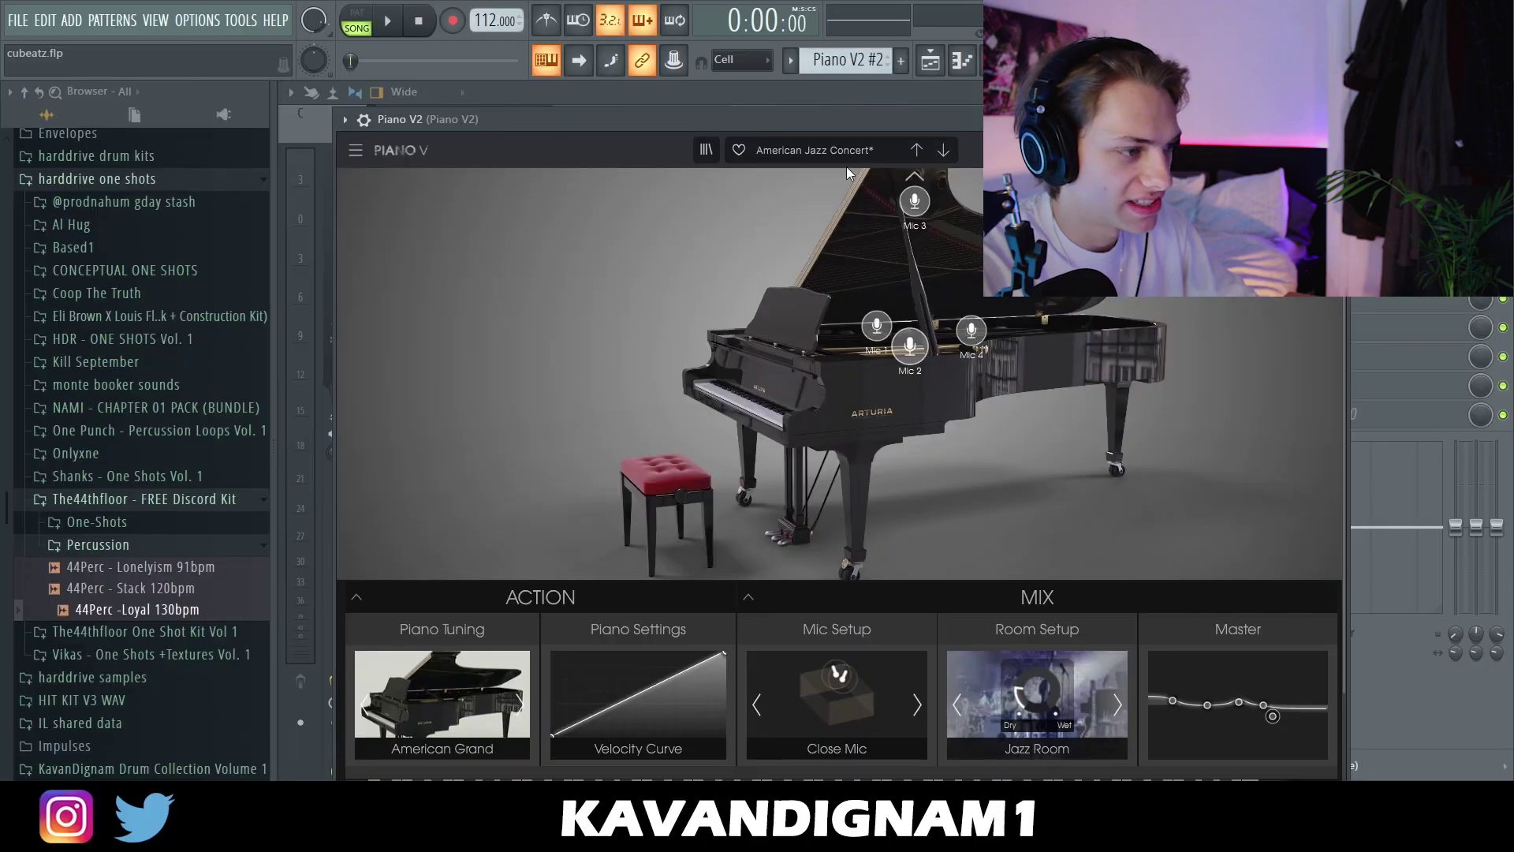
- Close the Piano V2 instrument and play its pattern while reviewing the upper chords and lower octave notes in the piano roll
{"action": "key", "text": "Escape"}
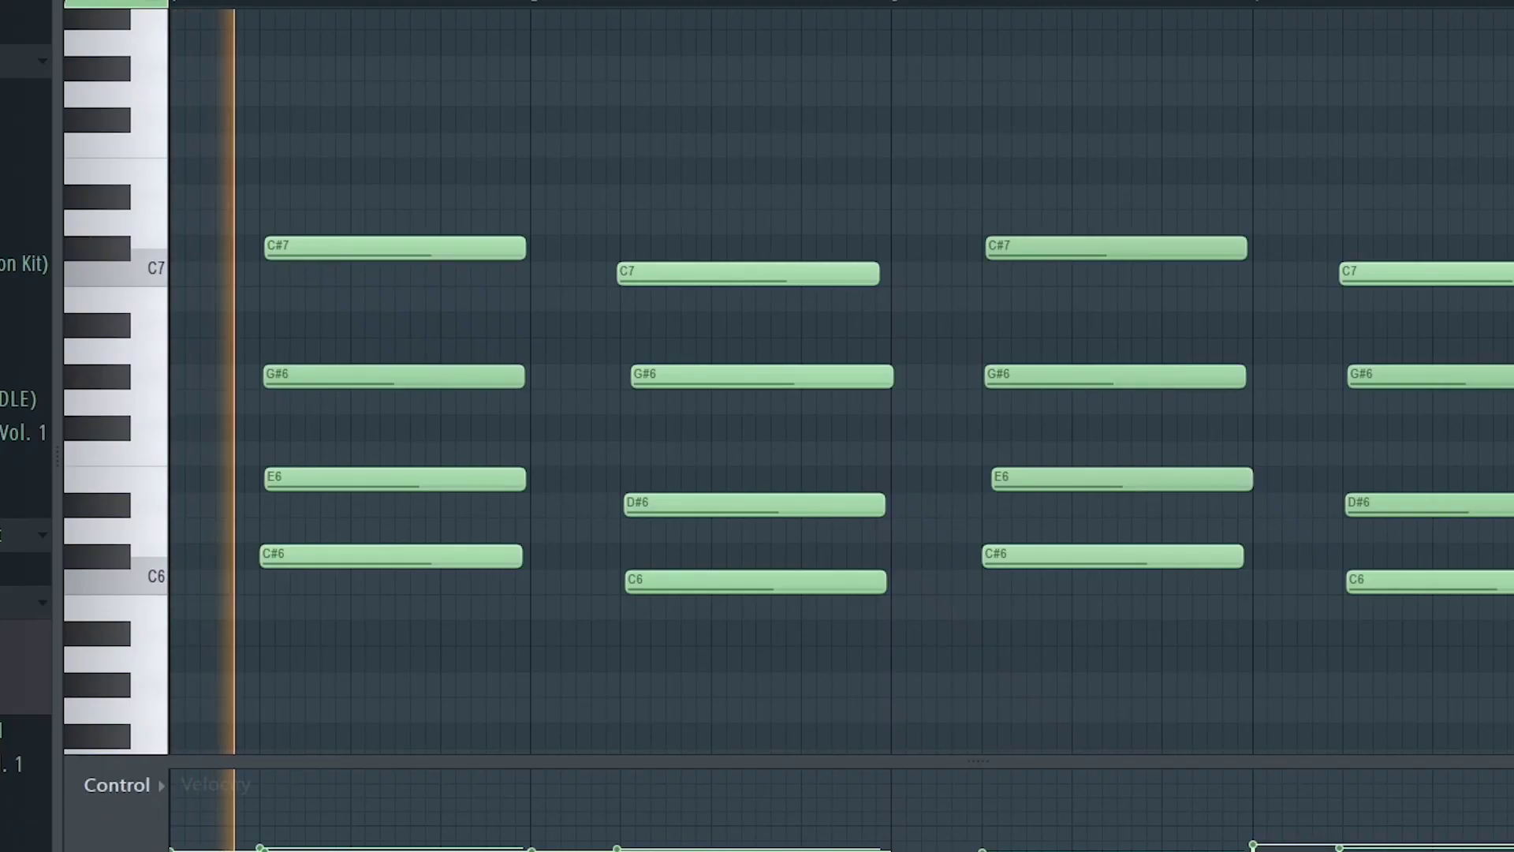
{"action": "scroll", "coordinate": [619, 217], "scroll_direction": "down", "scroll_amount": 3}
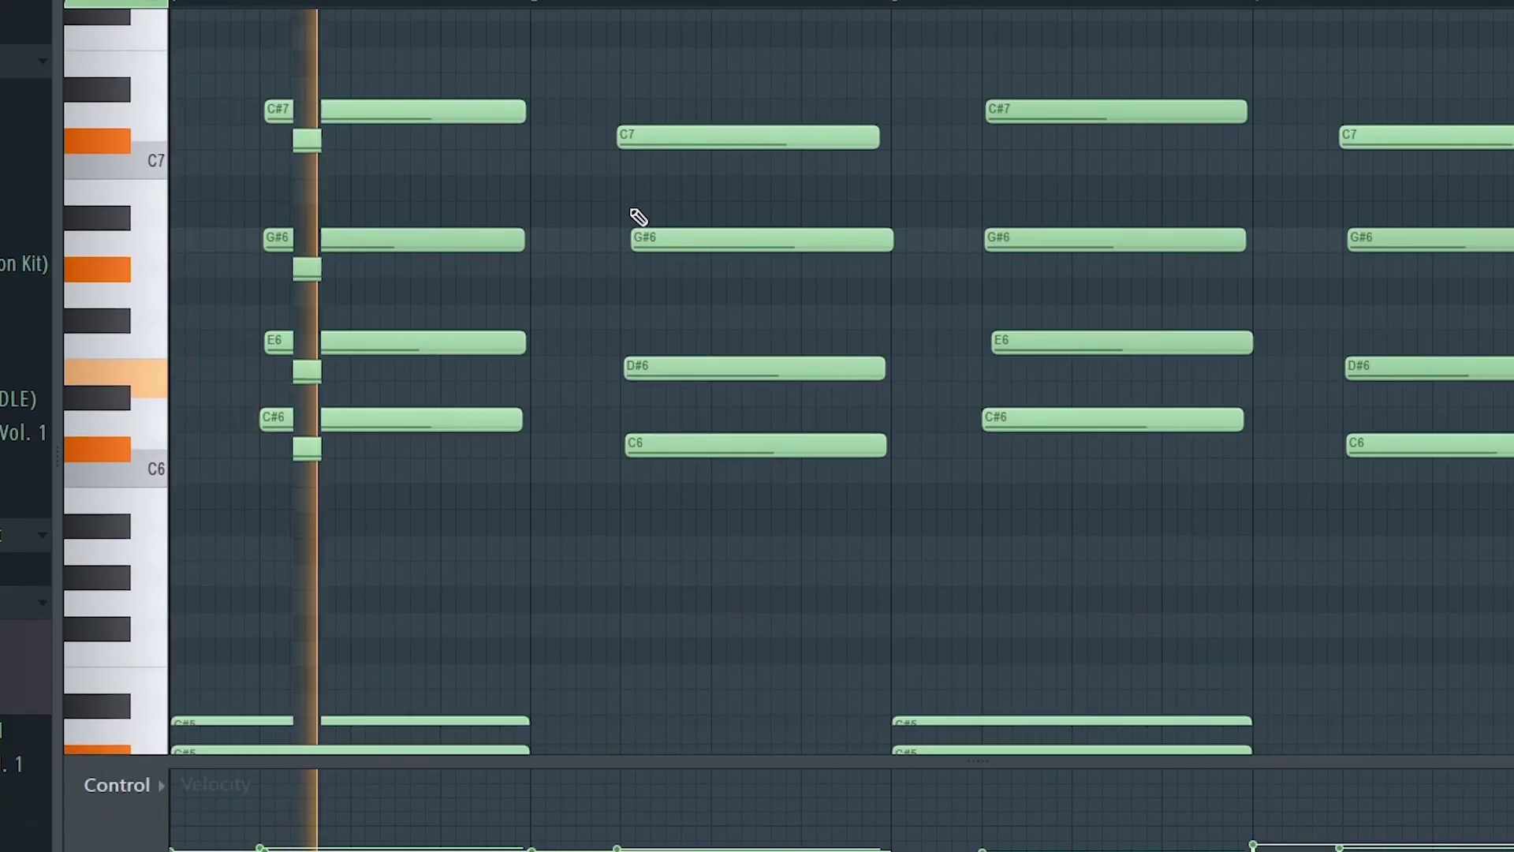
{"action": "scroll", "coordinate": [903, 236], "scroll_direction": "down", "scroll_amount": 2}
{"action": "scroll", "coordinate": [710, 331], "scroll_direction": "down", "scroll_amount": 3}
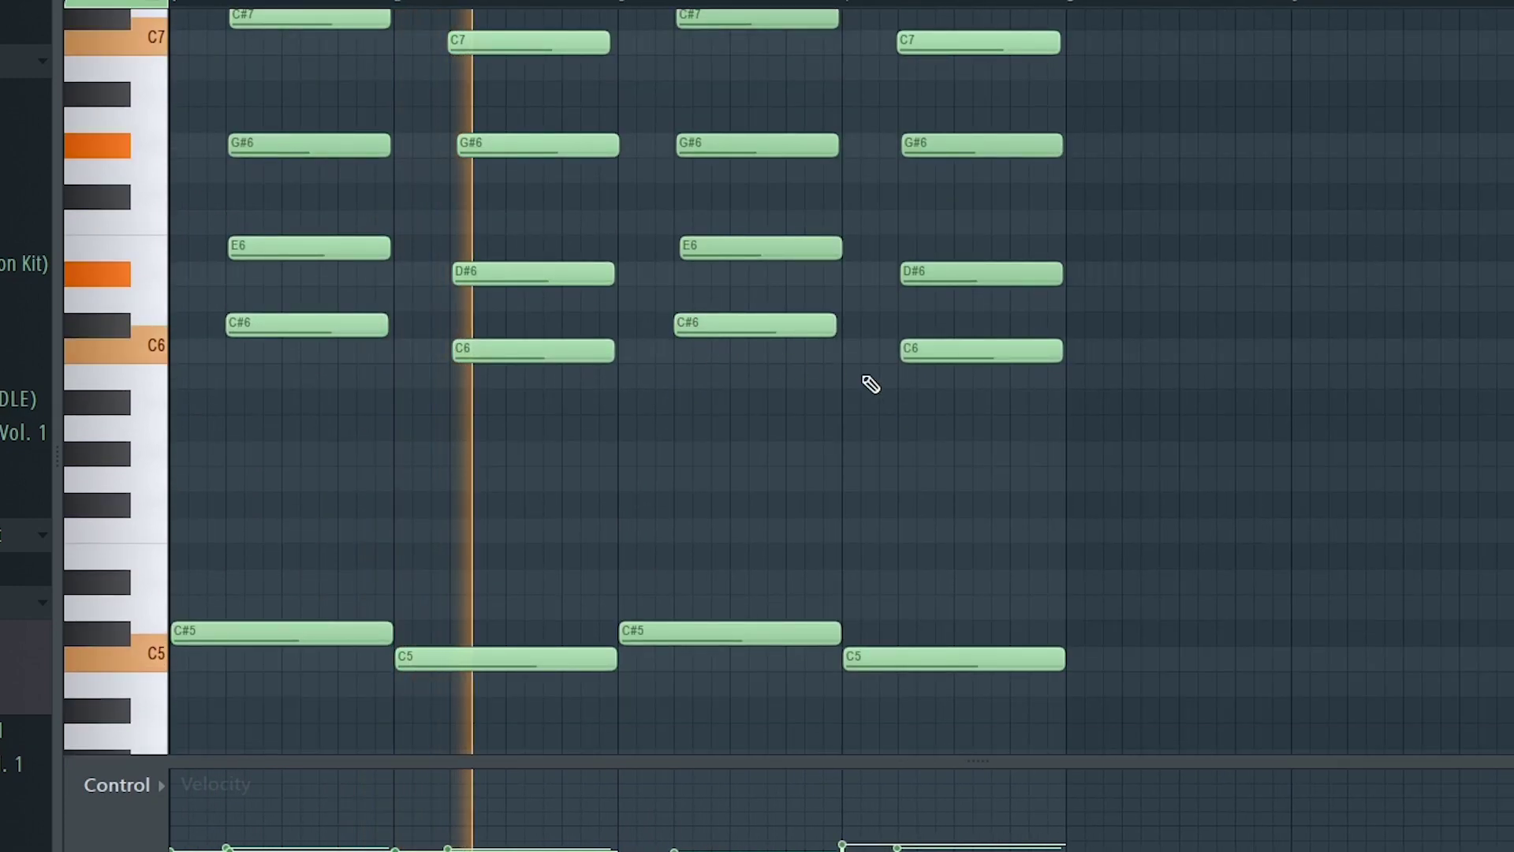
{"action": "scroll", "coordinate": [1034, 426], "scroll_direction": "up", "scroll_amount": 3}
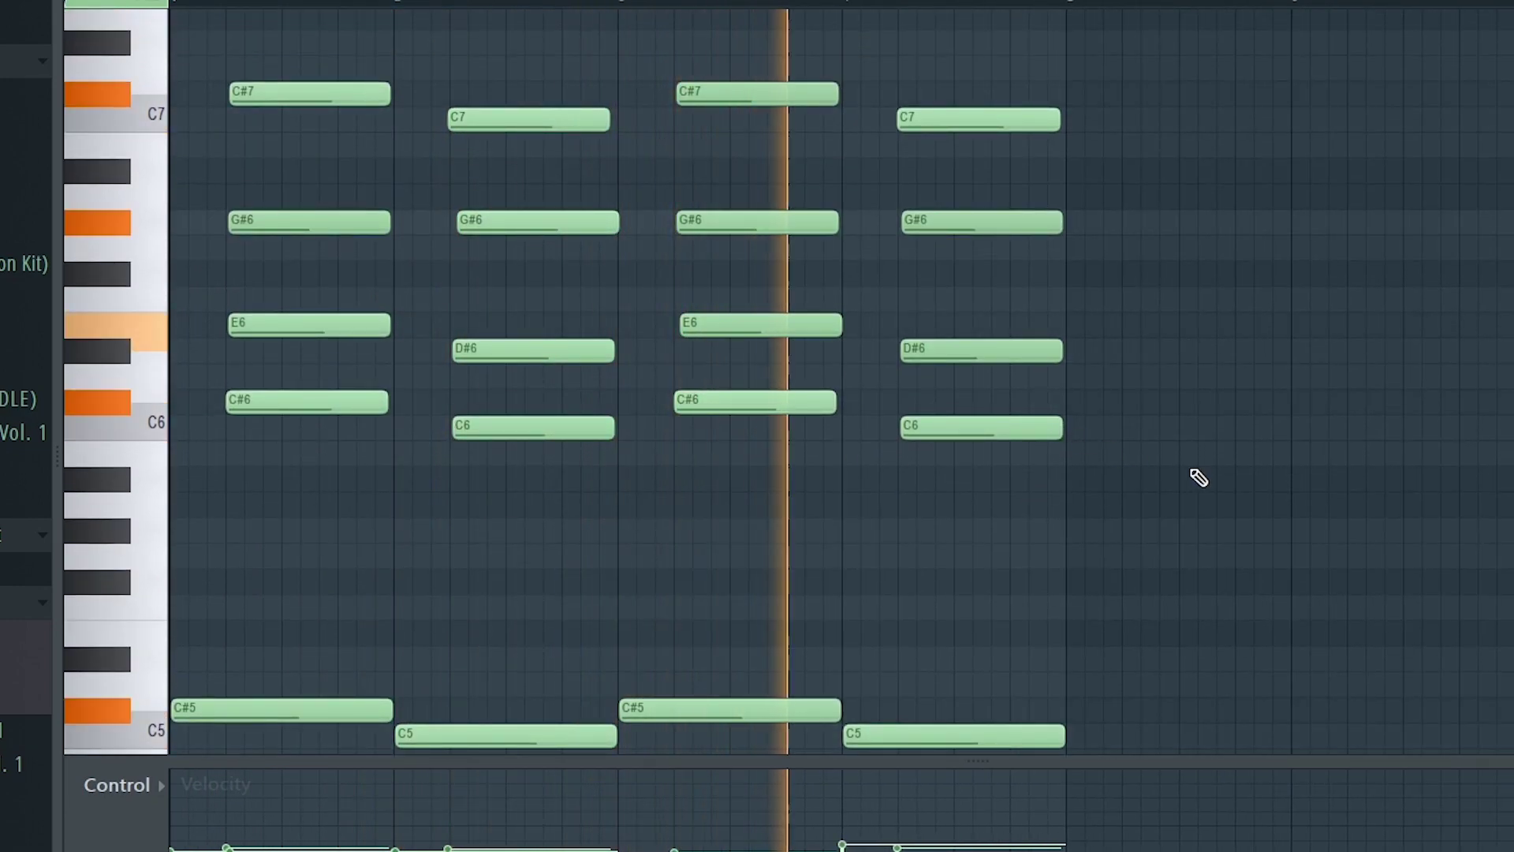
{"action": "scroll", "coordinate": [1197, 476], "scroll_direction": "down", "scroll_amount": 9}
{"action": "key", "text": "space"}
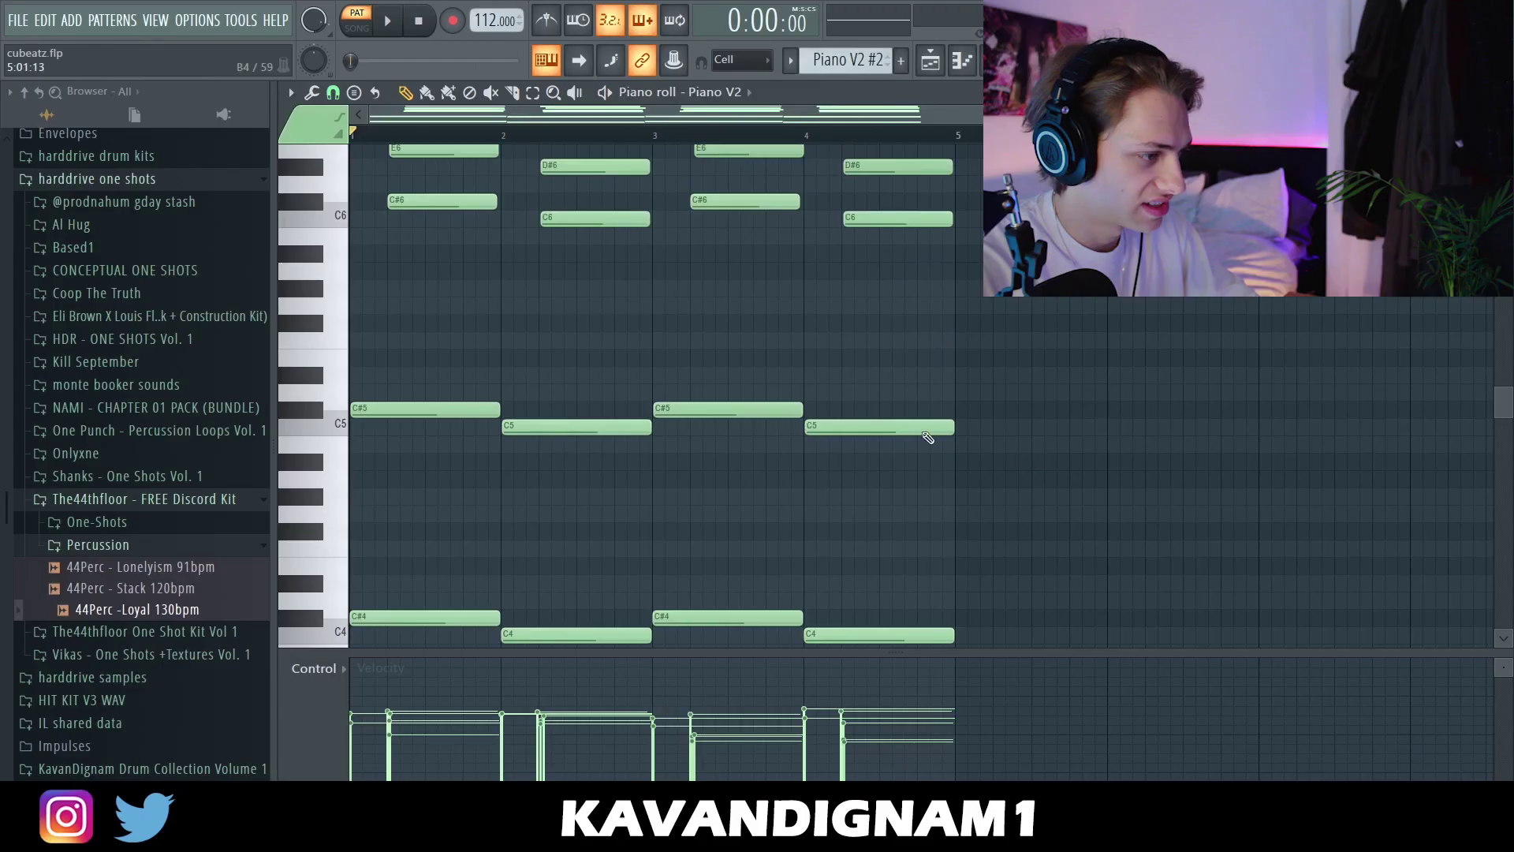
{"action": "scroll", "coordinate": [927, 438], "scroll_direction": "up", "scroll_amount": 8}
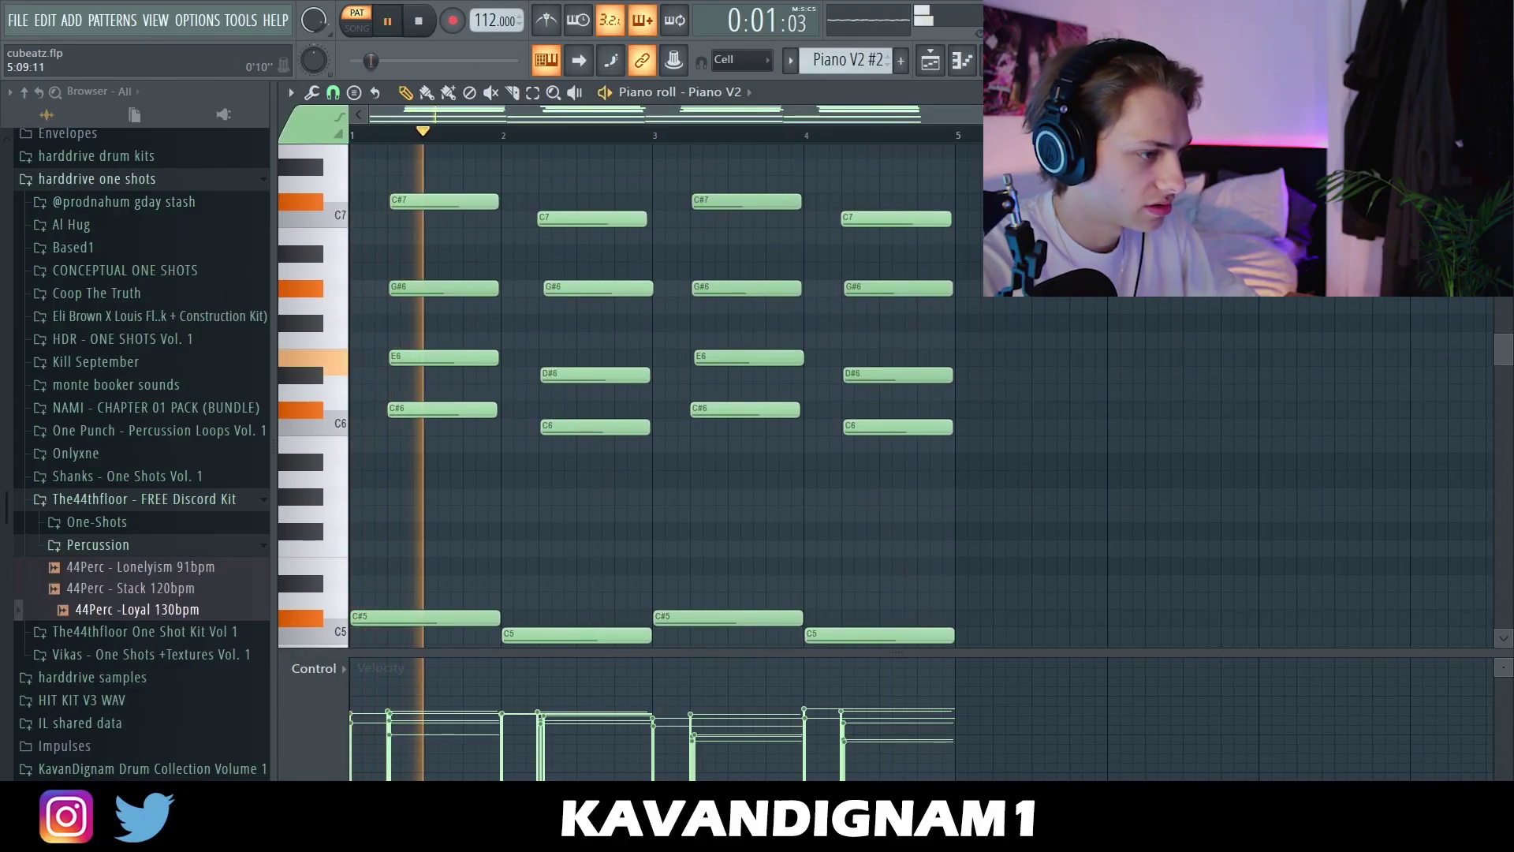
{"action": "key", "text": "space"}
- Inspect the ValhallaRoom reverb on the Piano V2 mixer track and close it
{"action": "key", "text": "F9"}
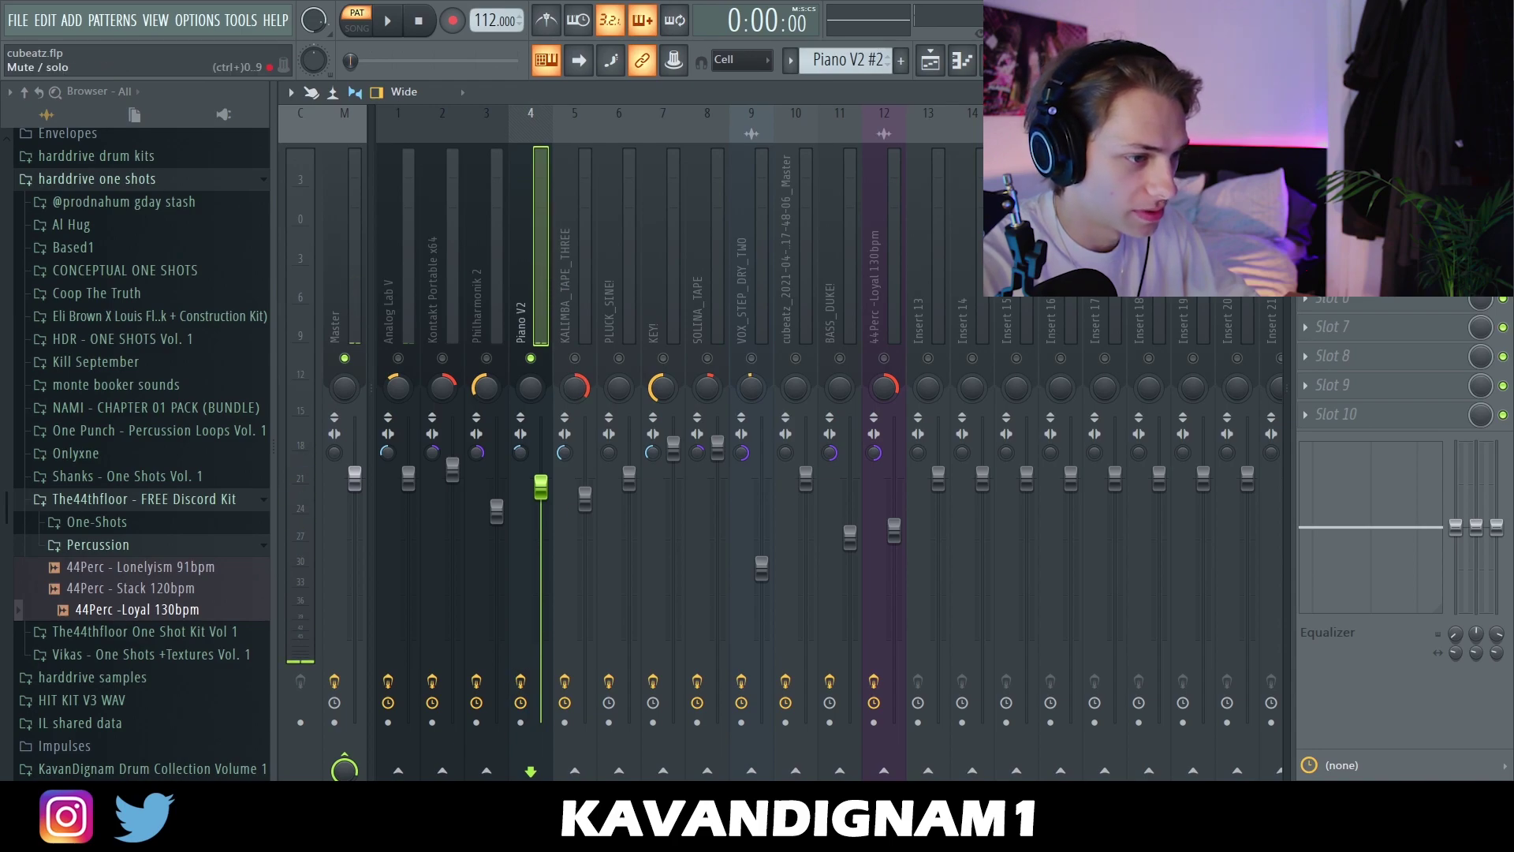
{"action": "left_click", "coordinate": [1368, 151]}
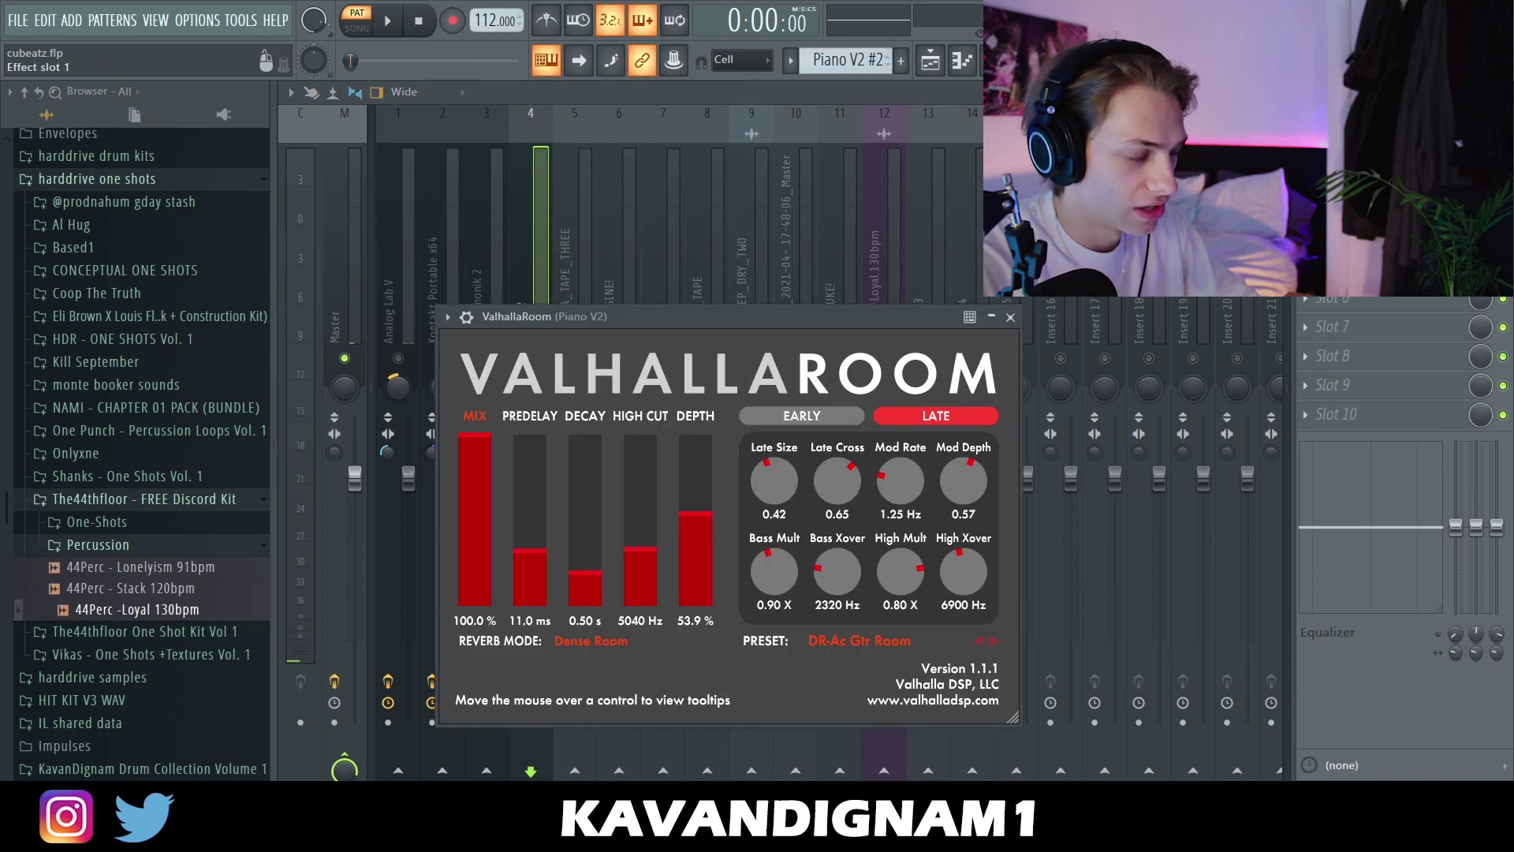
{"action": "left_click", "coordinate": [1010, 316]}
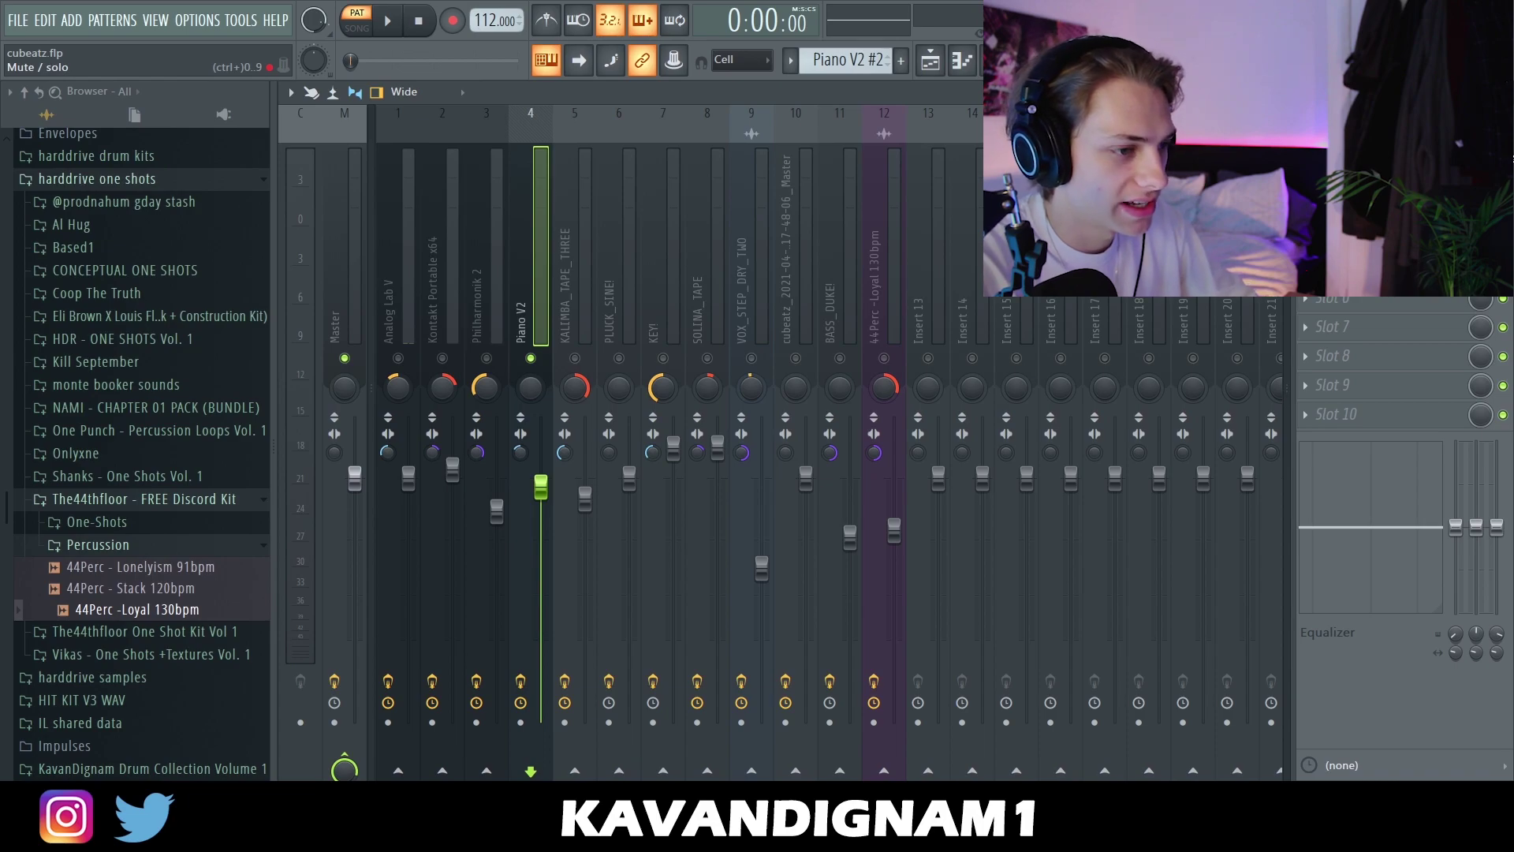
- Review the ShaperBox2 volume curve on the Piano V2 track during playback, then close it and stop
{"action": "key", "text": "space"}
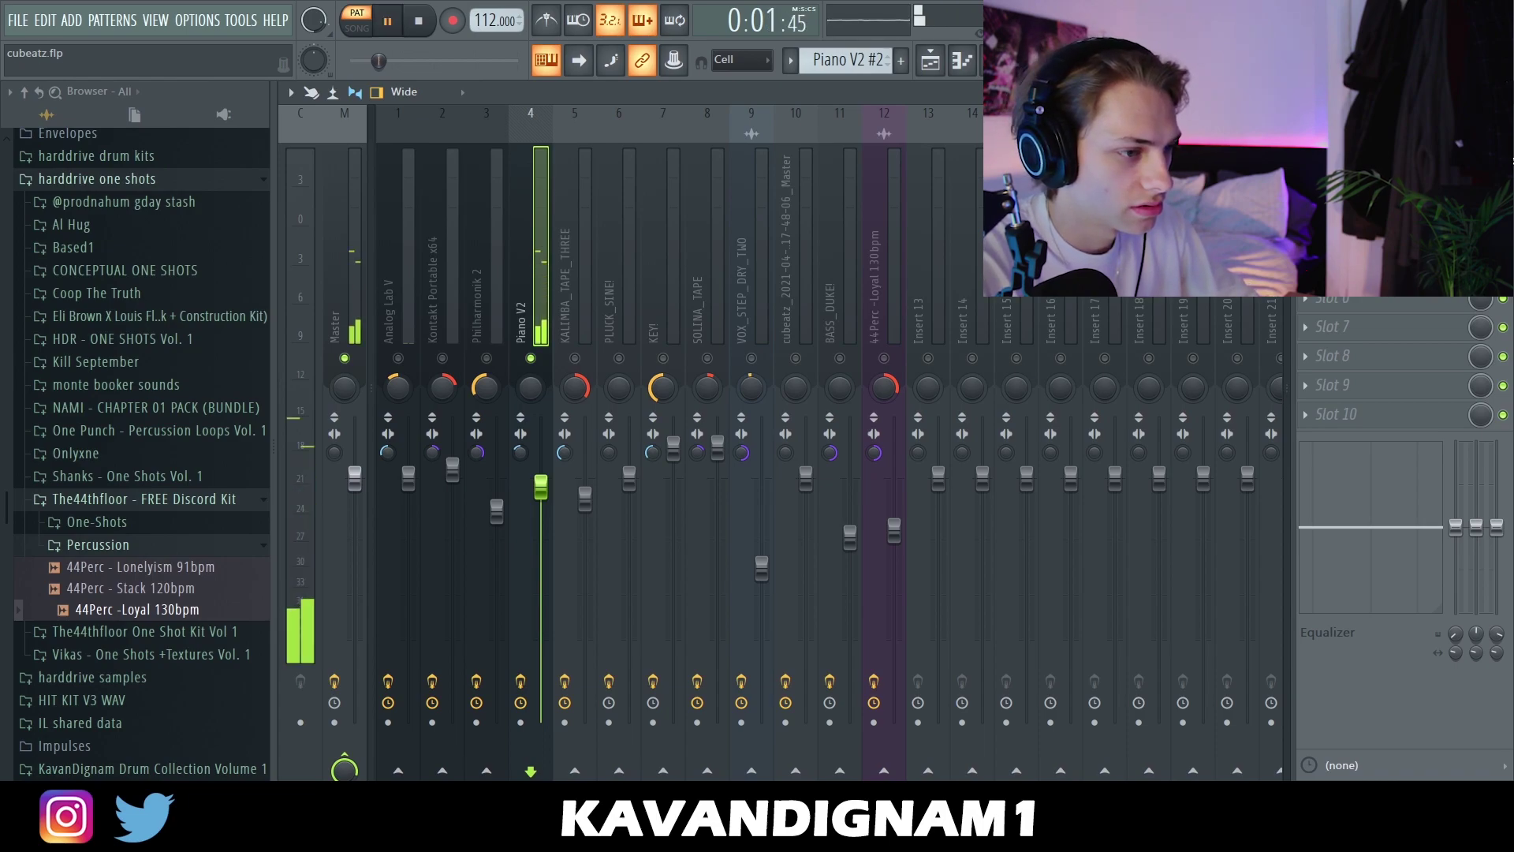
{"action": "left_click", "coordinate": [1369, 181]}
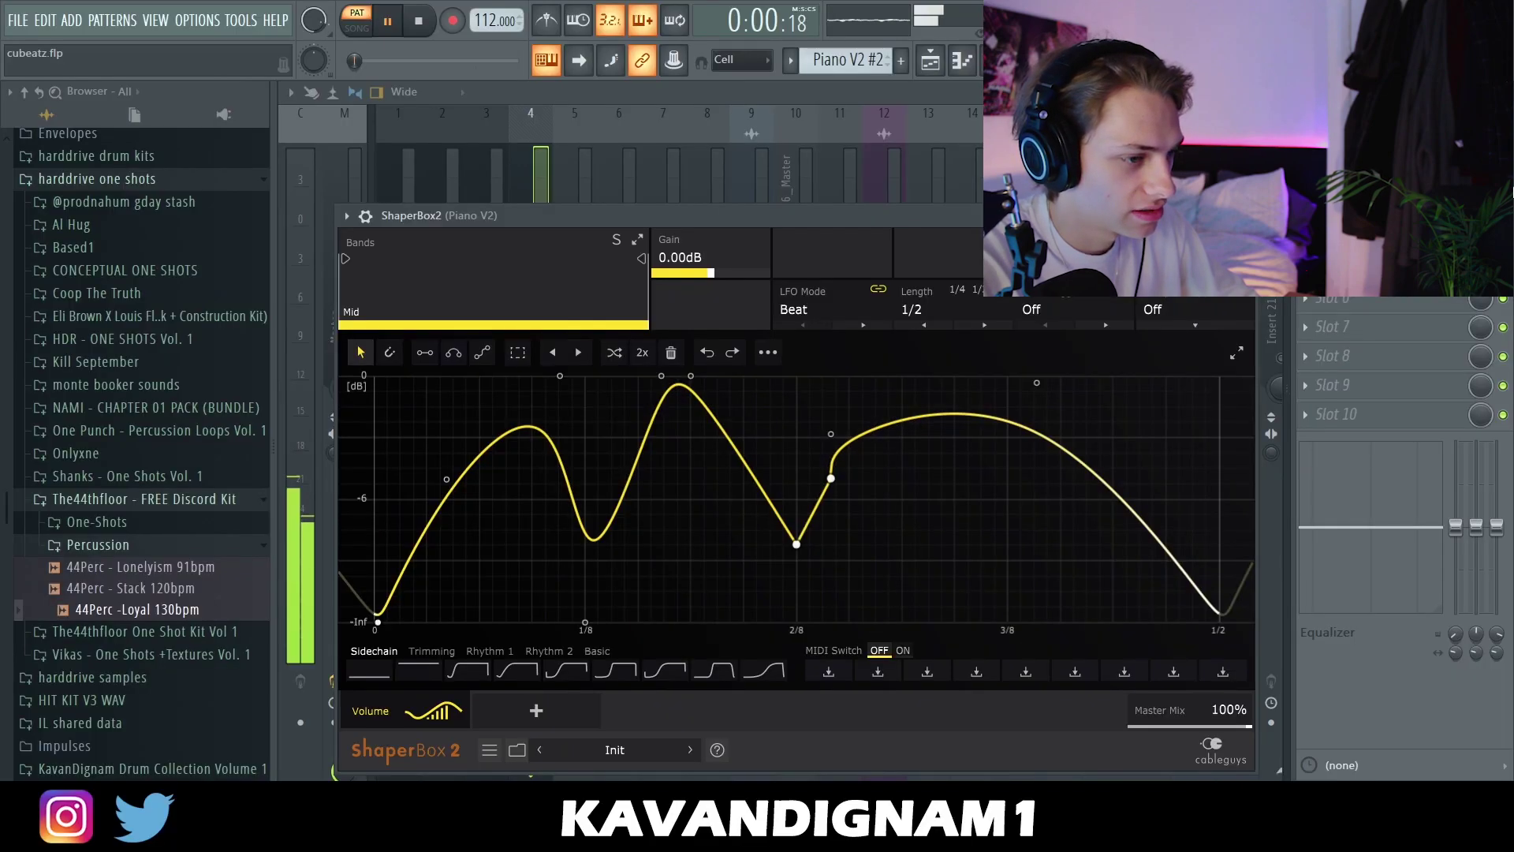
{"action": "left_click", "coordinate": [1368, 181]}
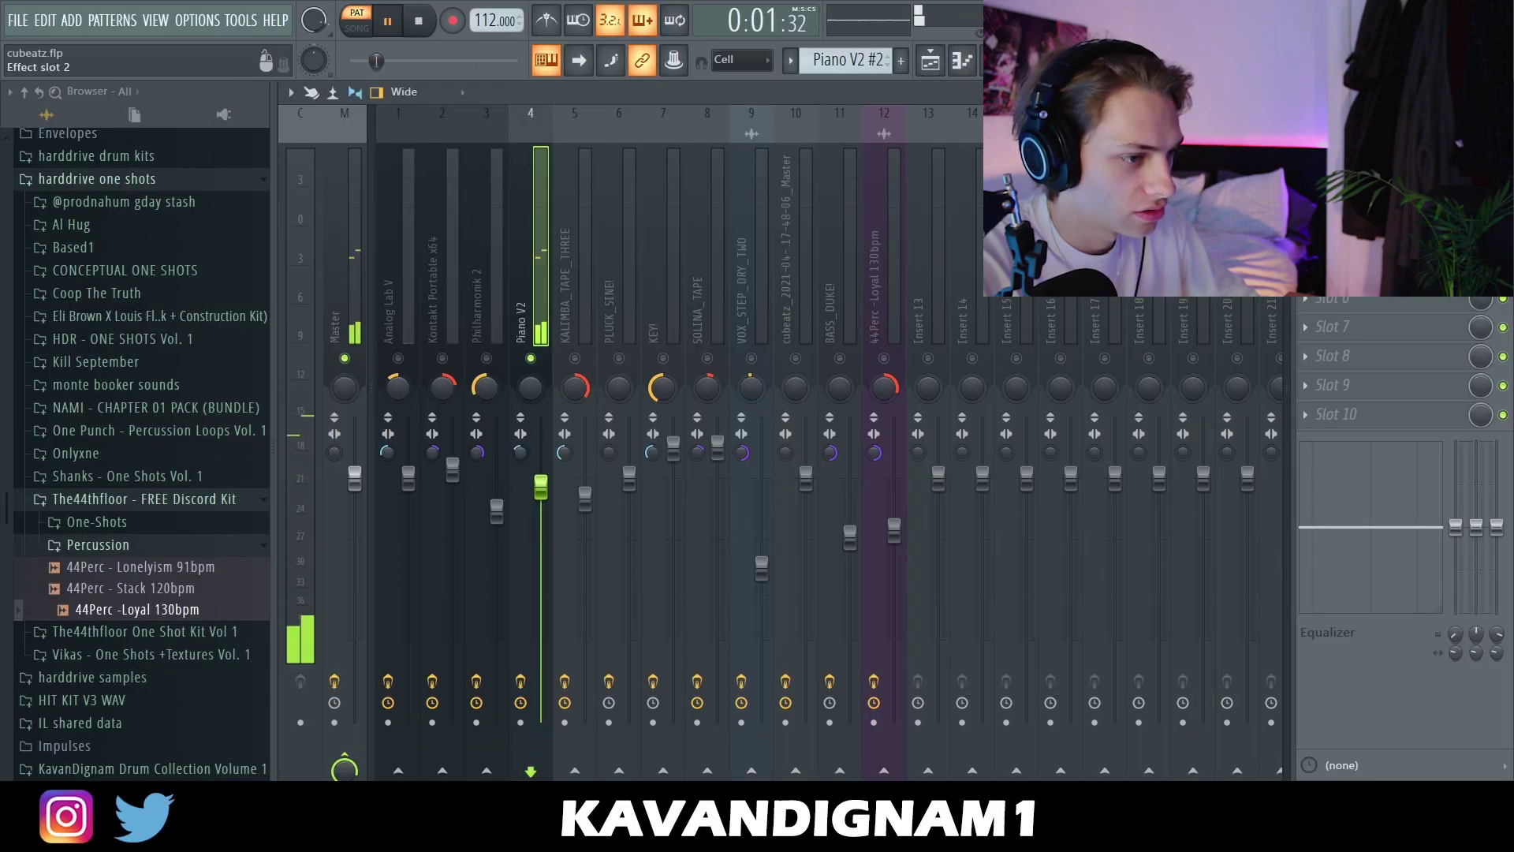
{"action": "left_click", "coordinate": [1368, 181]}
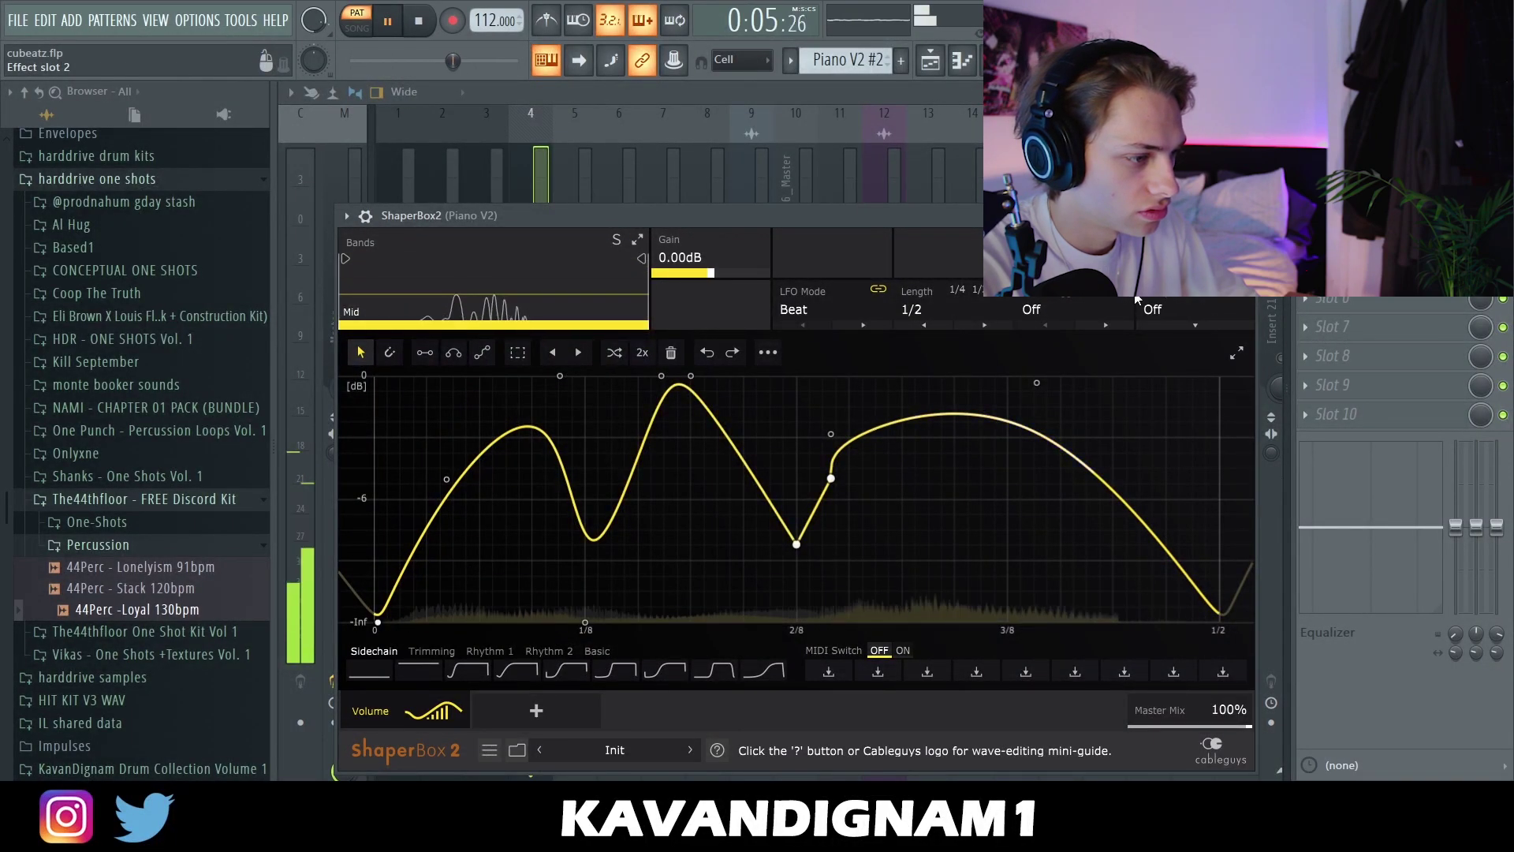
{"action": "left_click", "coordinate": [1369, 180]}
{"action": "key", "text": "space"}
- Inspect Ghz Vulf Compressor 3 on the Piano V2 track, then close it and check the remaining effects during playback
{"action": "left_click", "coordinate": [1369, 210]}
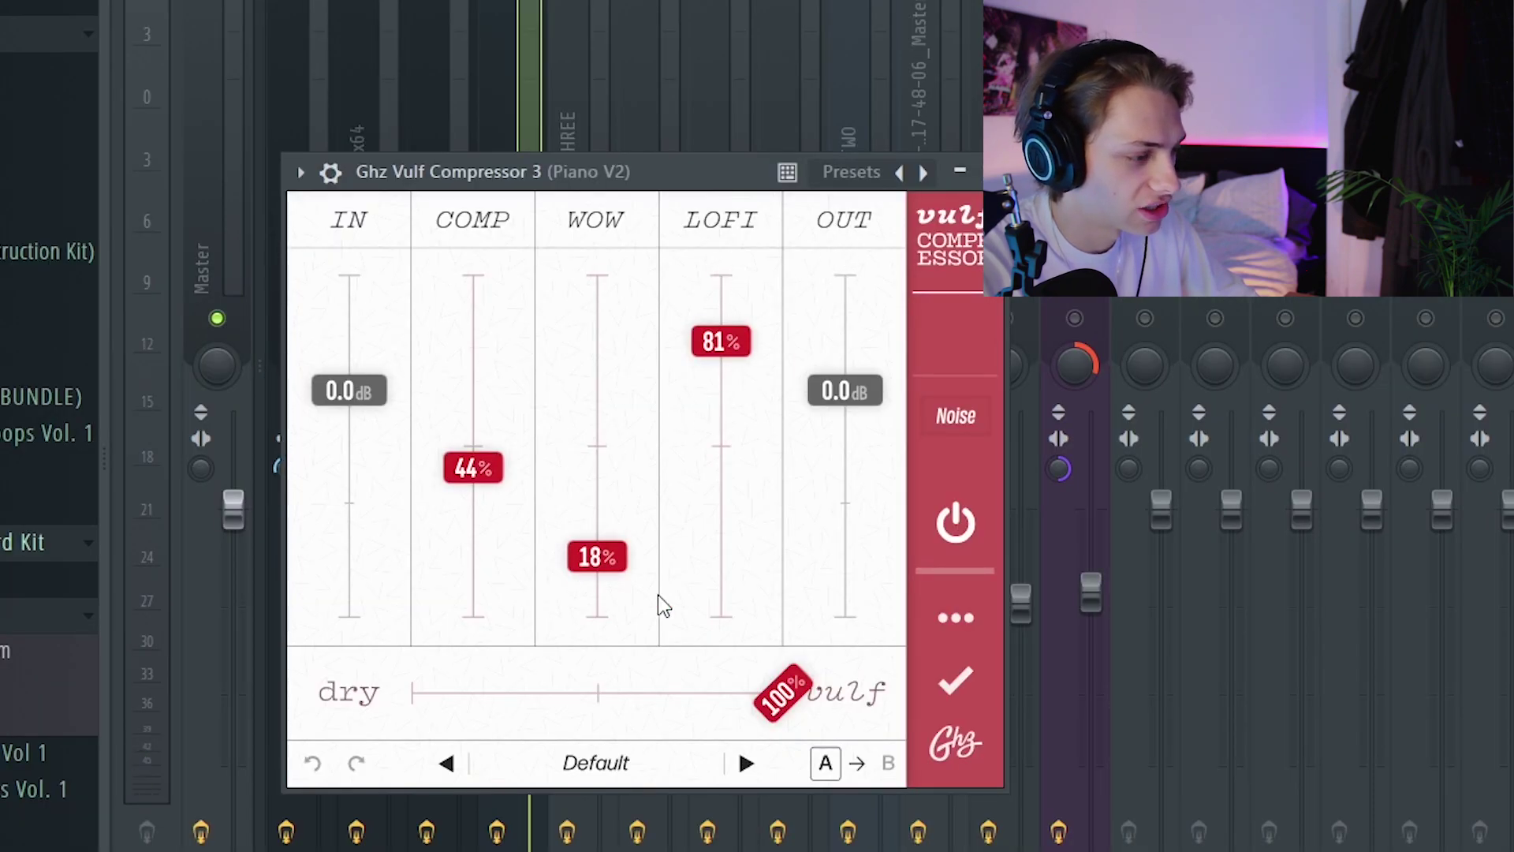
{"action": "left_click", "coordinate": [978, 174]}
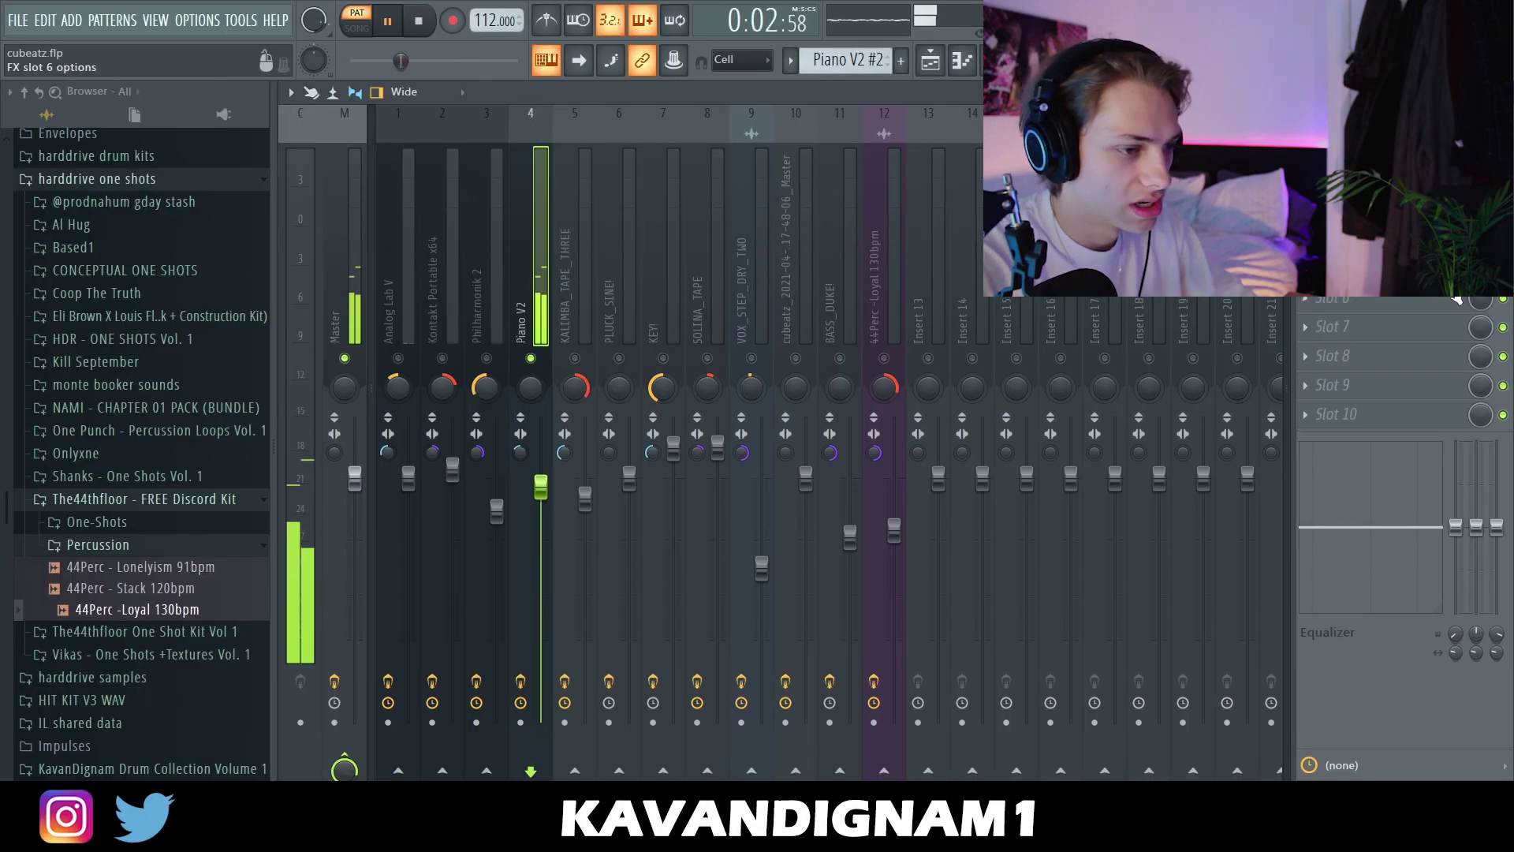
{"action": "left_click", "coordinate": [1333, 268]}
{"action": "key", "text": "space"}
- Switch from Piano V2 to the KALIMBA_TAPE_THREE channel and review its Fruity parametric EQ 2 and piano roll notes
{"action": "key", "text": "F6"}
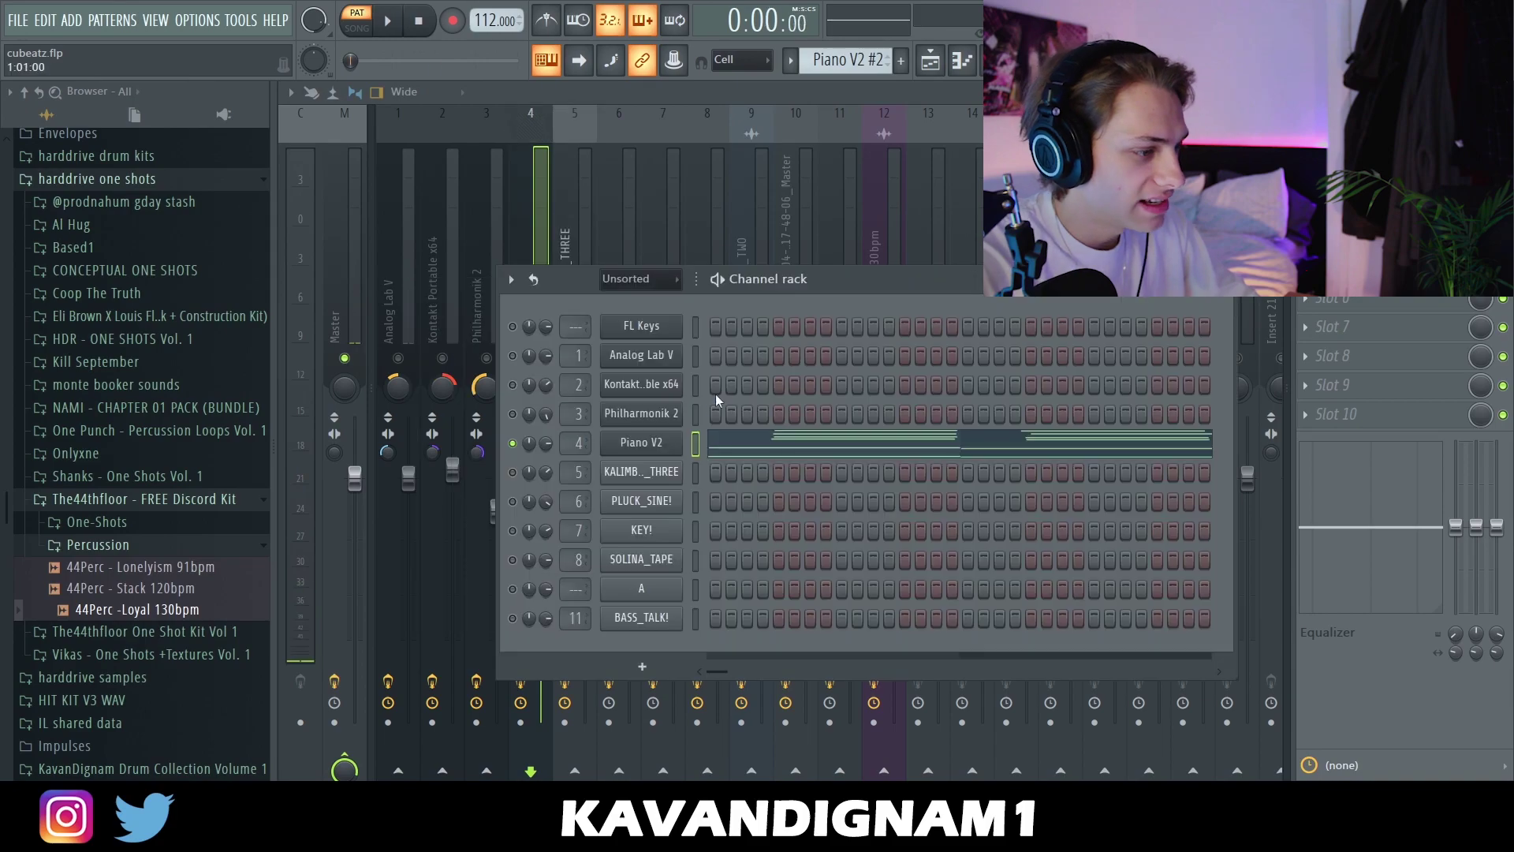
{"action": "scroll", "coordinate": [860, 69], "scroll_direction": "down", "scroll_amount": 1}
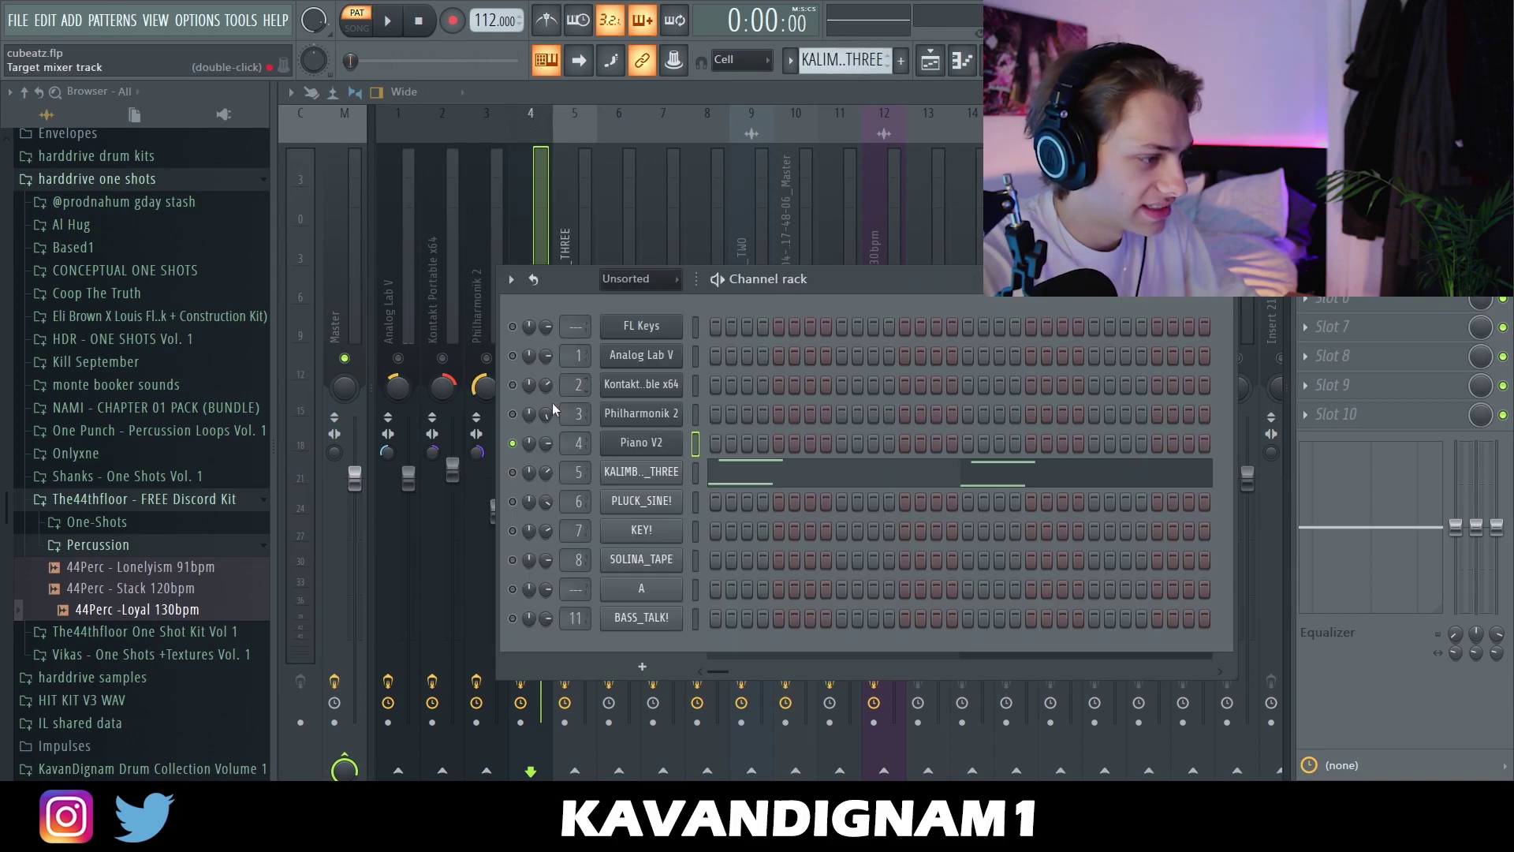
{"action": "left_click", "coordinate": [671, 478]}
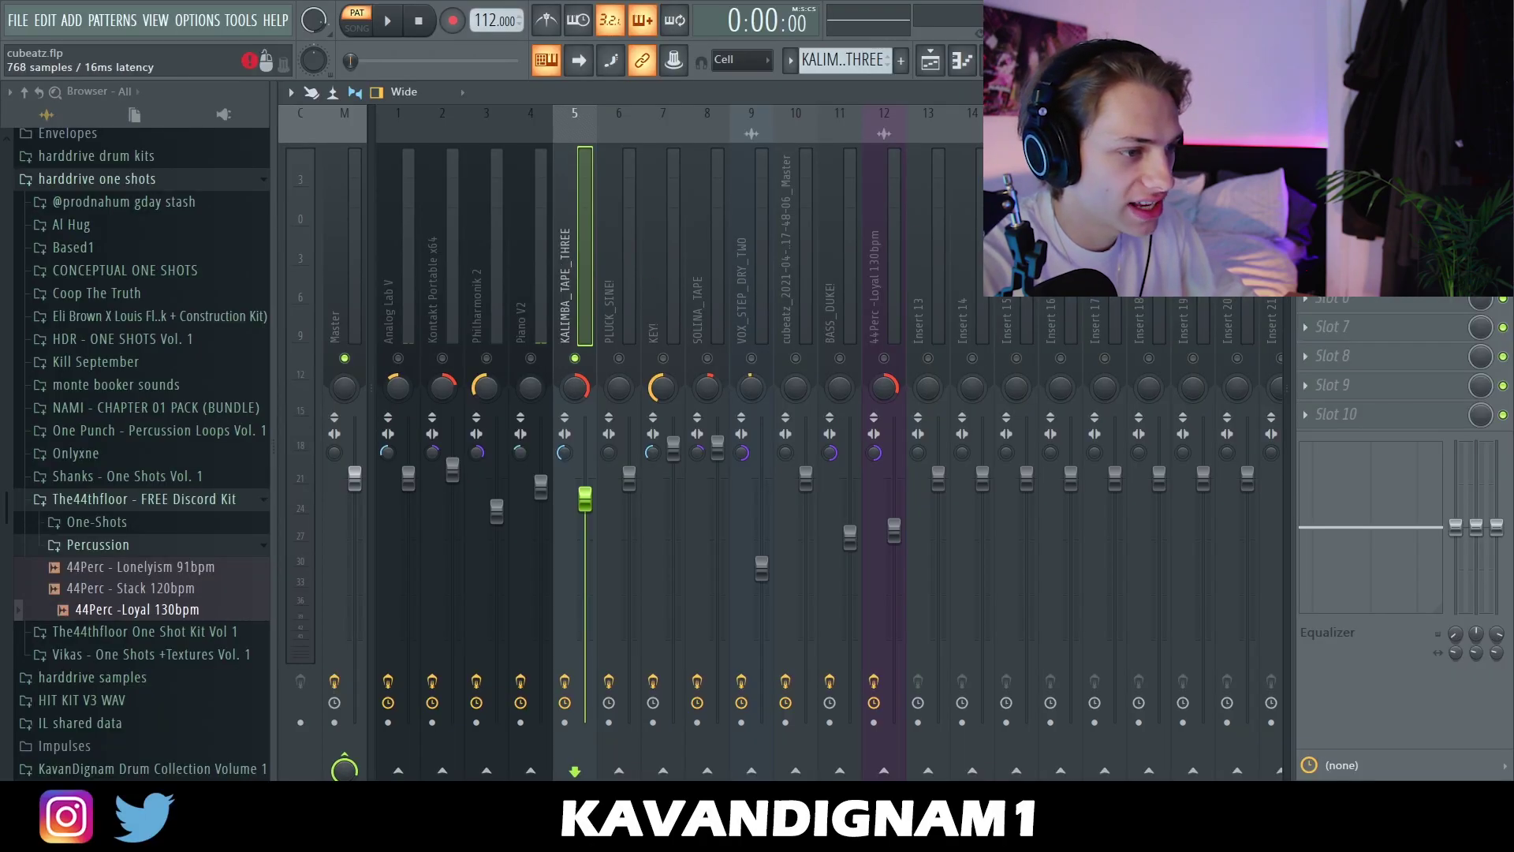
{"action": "left_click", "coordinate": [1353, 151]}
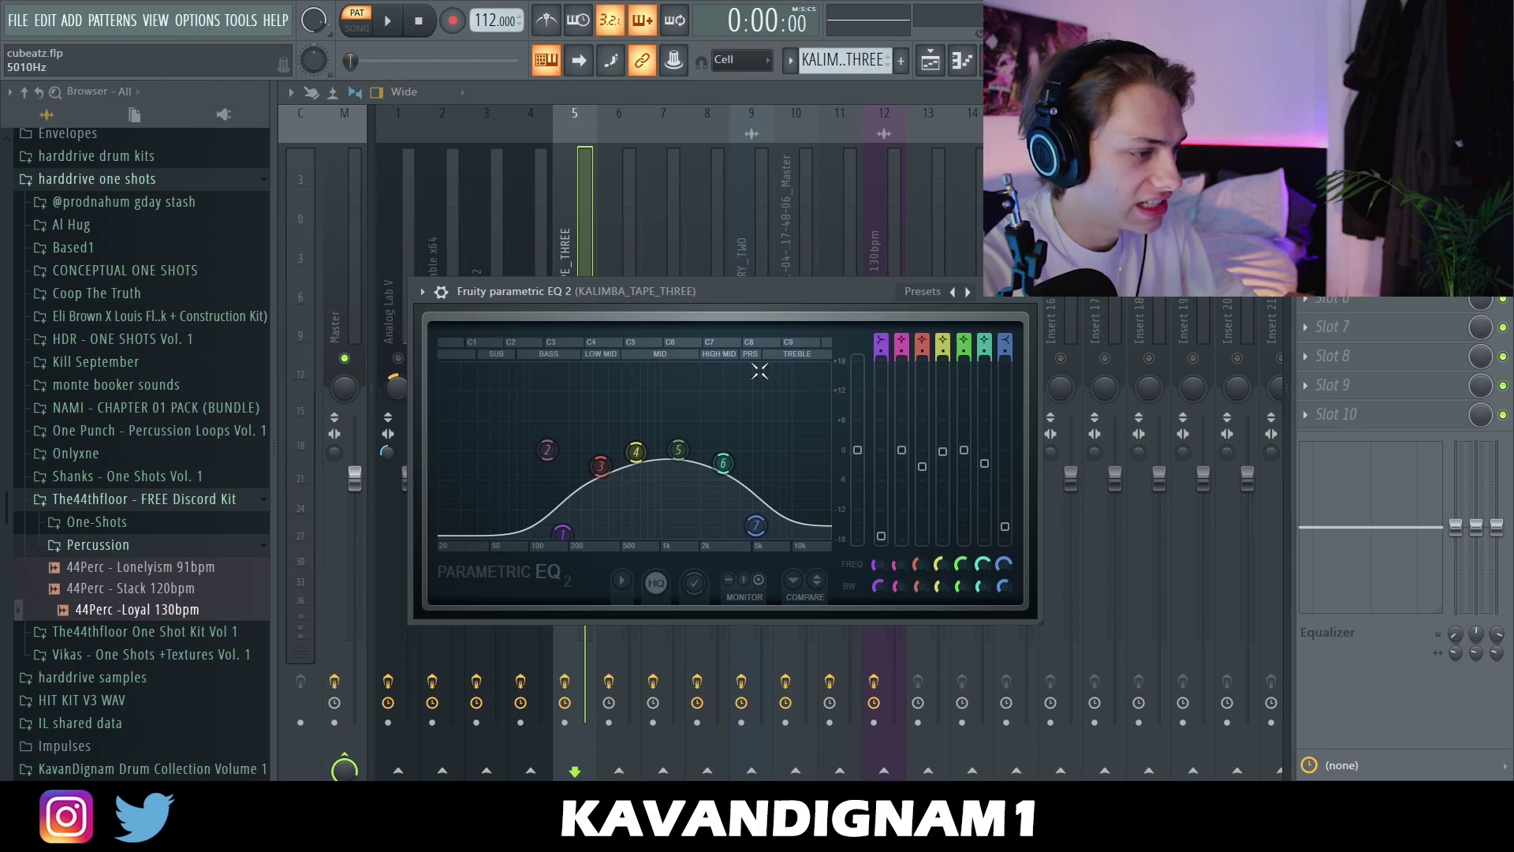
{"action": "left_click", "coordinate": [1030, 299]}
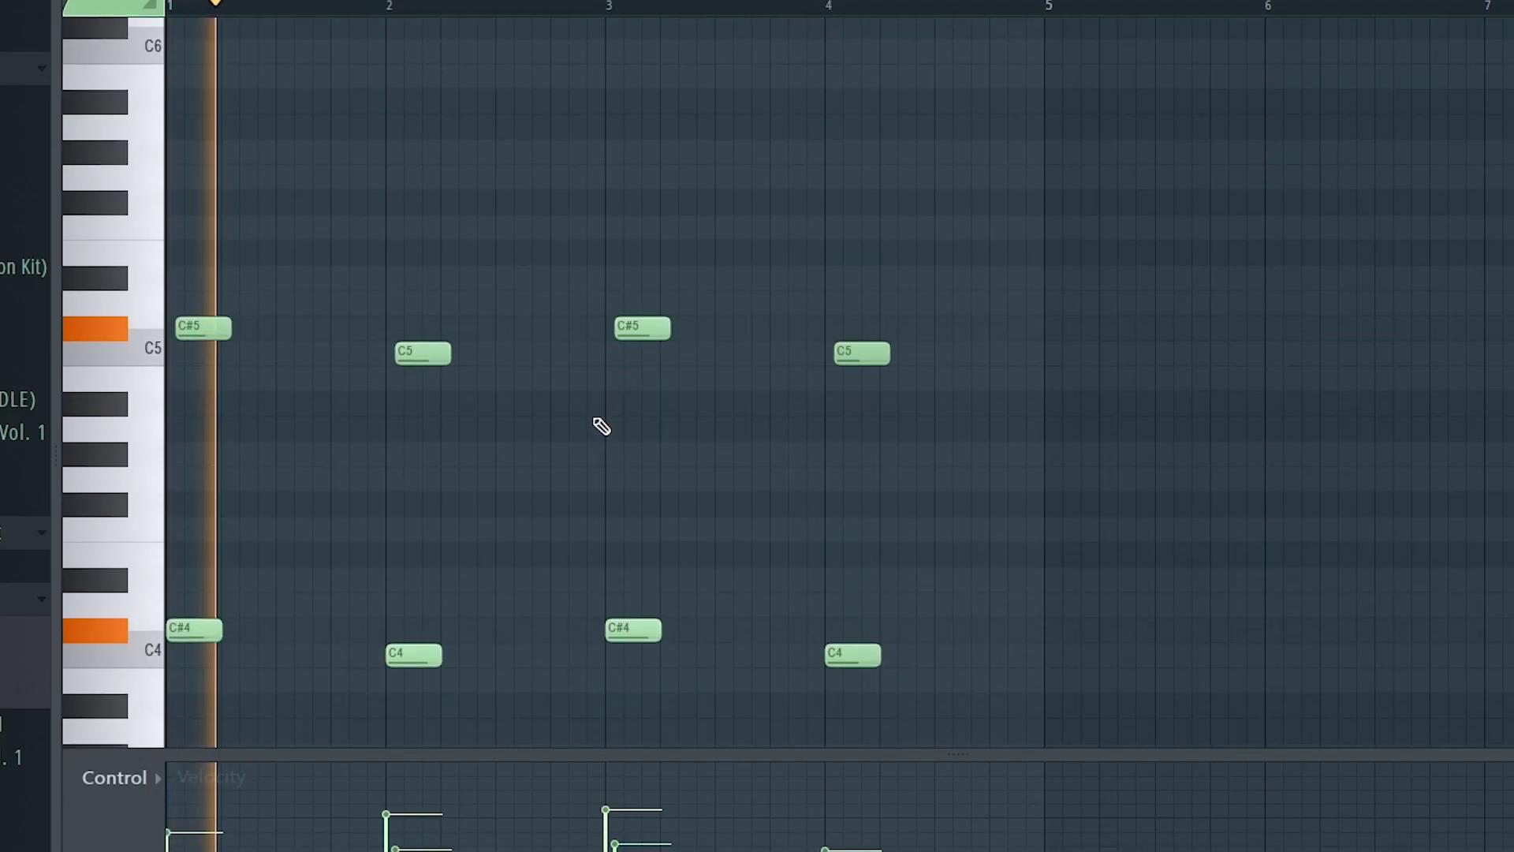
{"action": "scroll", "coordinate": [598, 426], "scroll_direction": "down", "scroll_amount": 3}
{"action": "scroll", "coordinate": [598, 426], "scroll_direction": "up", "scroll_amount": 1}
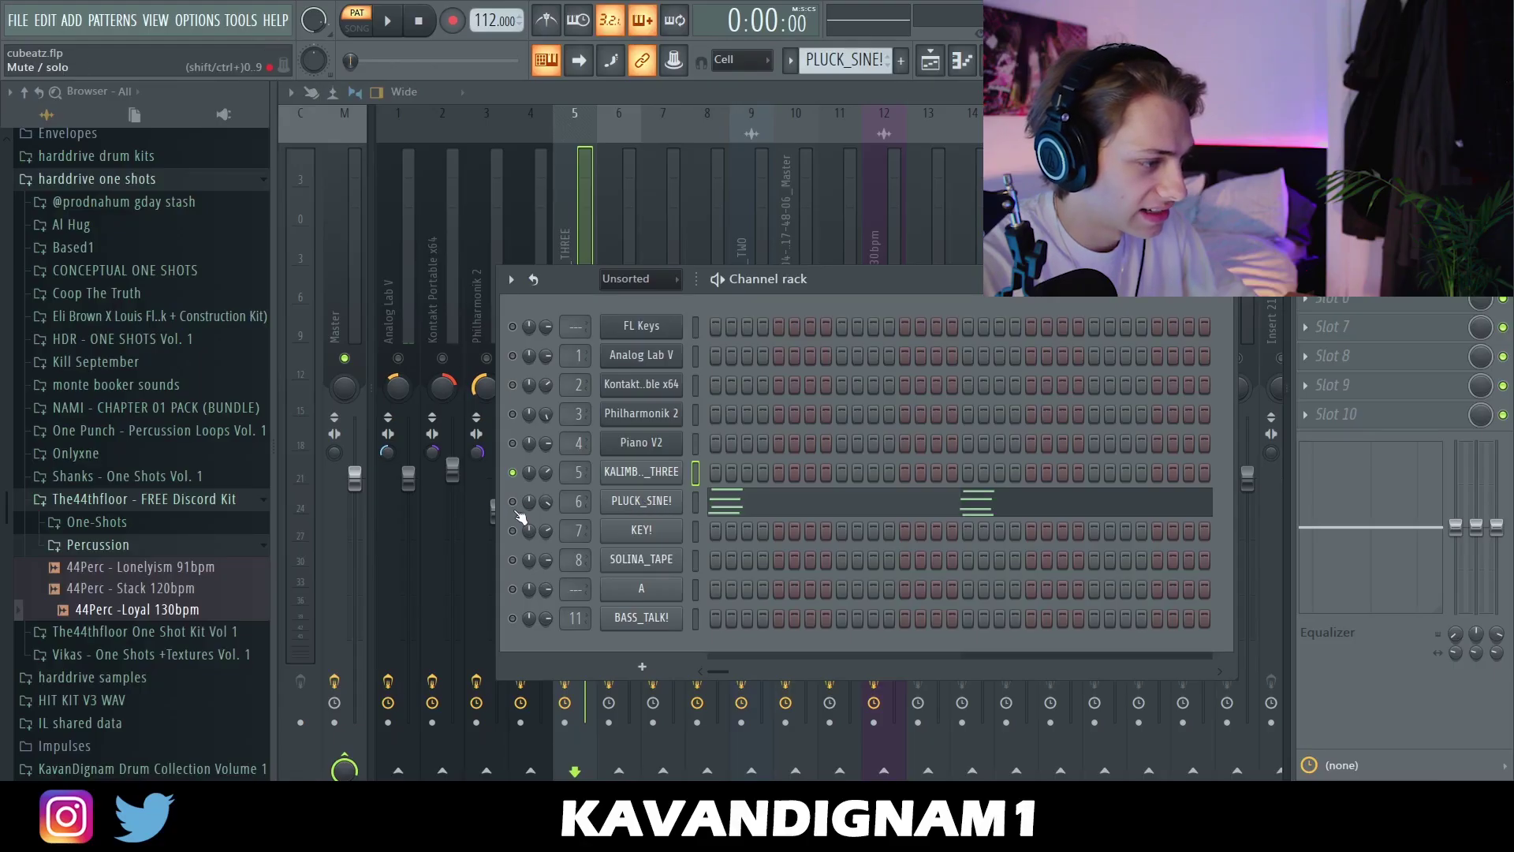
- Solo the PLUCK_SINE! channel and play its pattern while reviewing the chords in the piano roll
{"action": "right_click", "coordinate": [513, 503]}
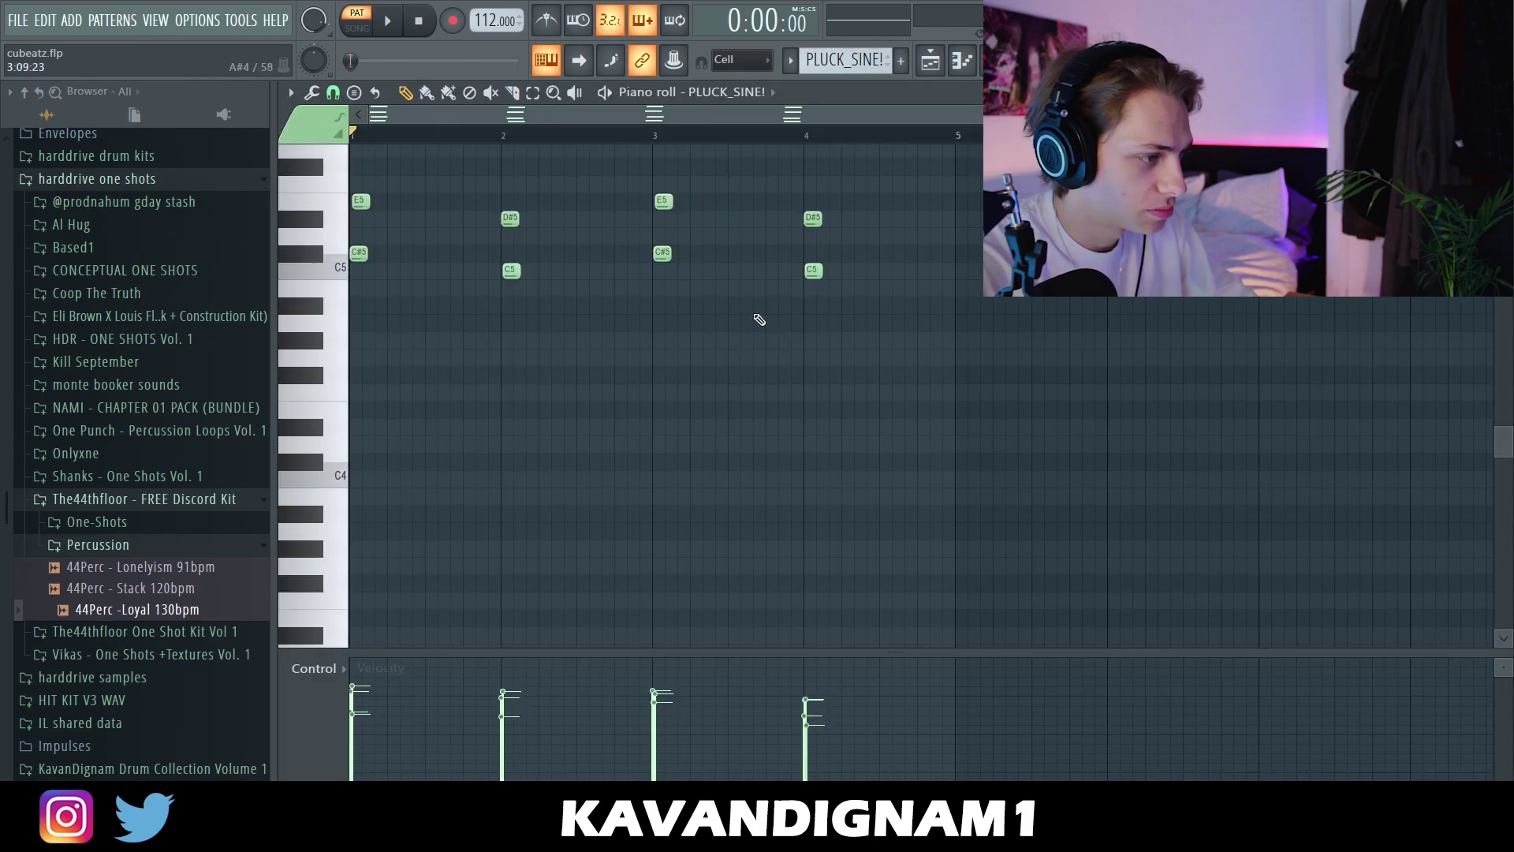
{"action": "scroll", "coordinate": [755, 315], "scroll_direction": "up", "scroll_amount": 3}
{"action": "key", "text": "space"}
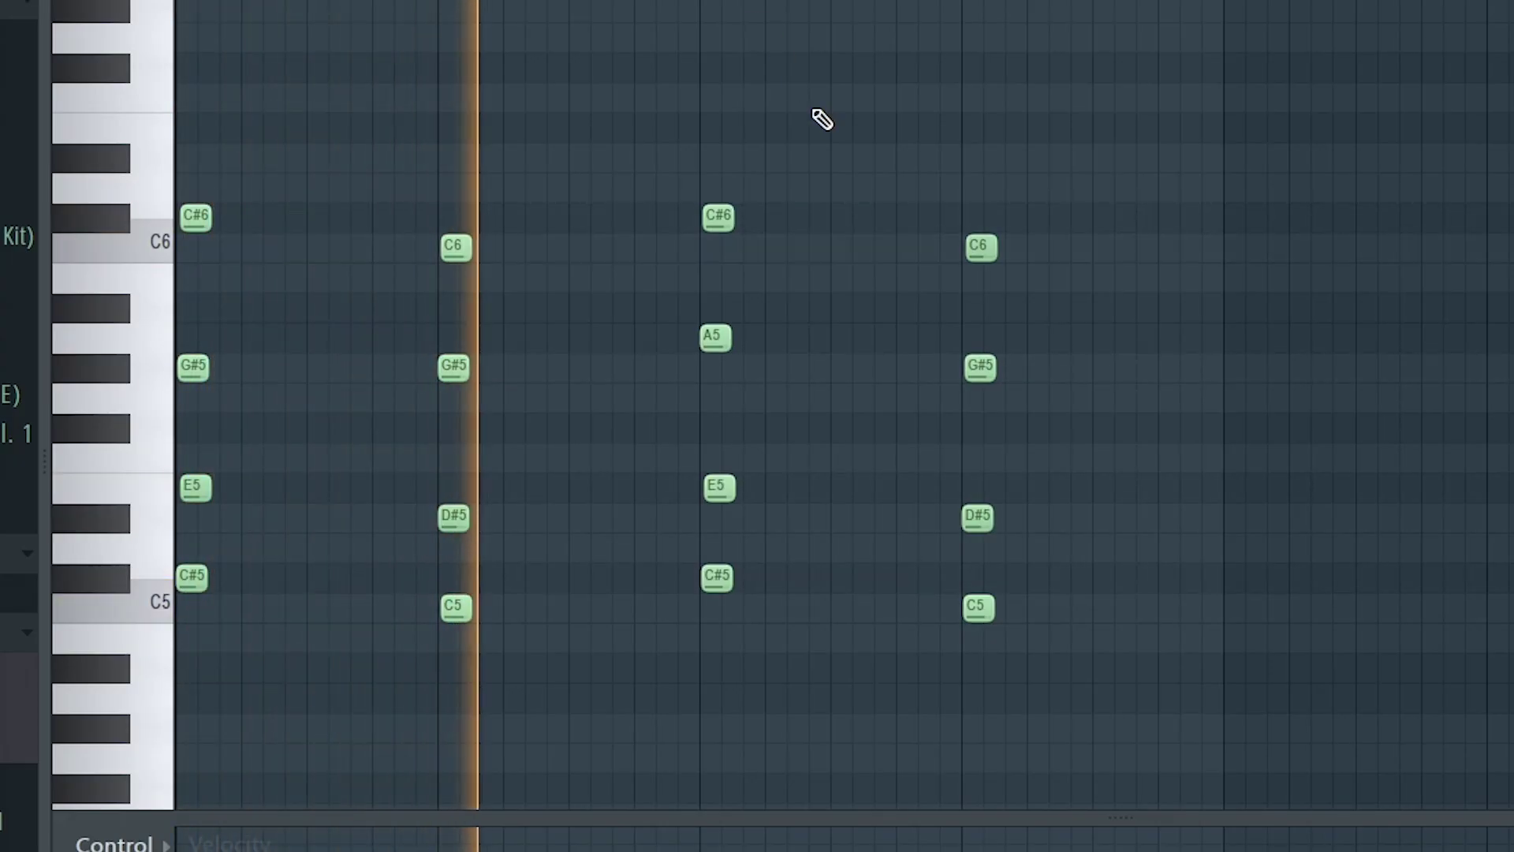
{"action": "scroll", "coordinate": [1014, 124], "scroll_direction": "down", "scroll_amount": 1}
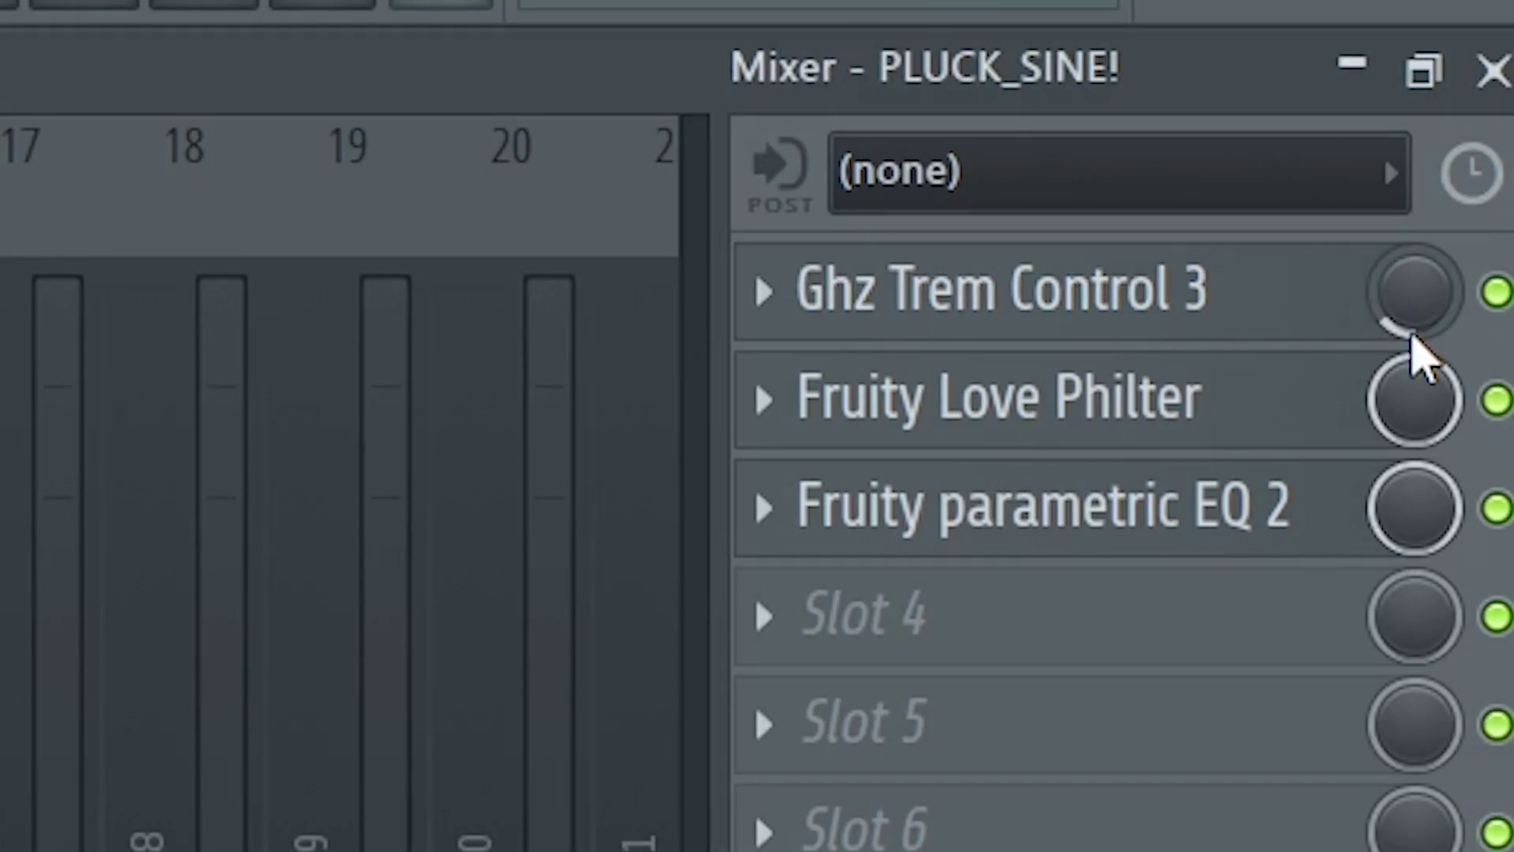
- Check the Ghz Trem Control 3 mix level and the Fruity Love Philter settings on the PLUCK_SINE! track
{"action": "left_click_drag", "start_coordinate": [1414, 338], "coordinate": [1365, 142]}
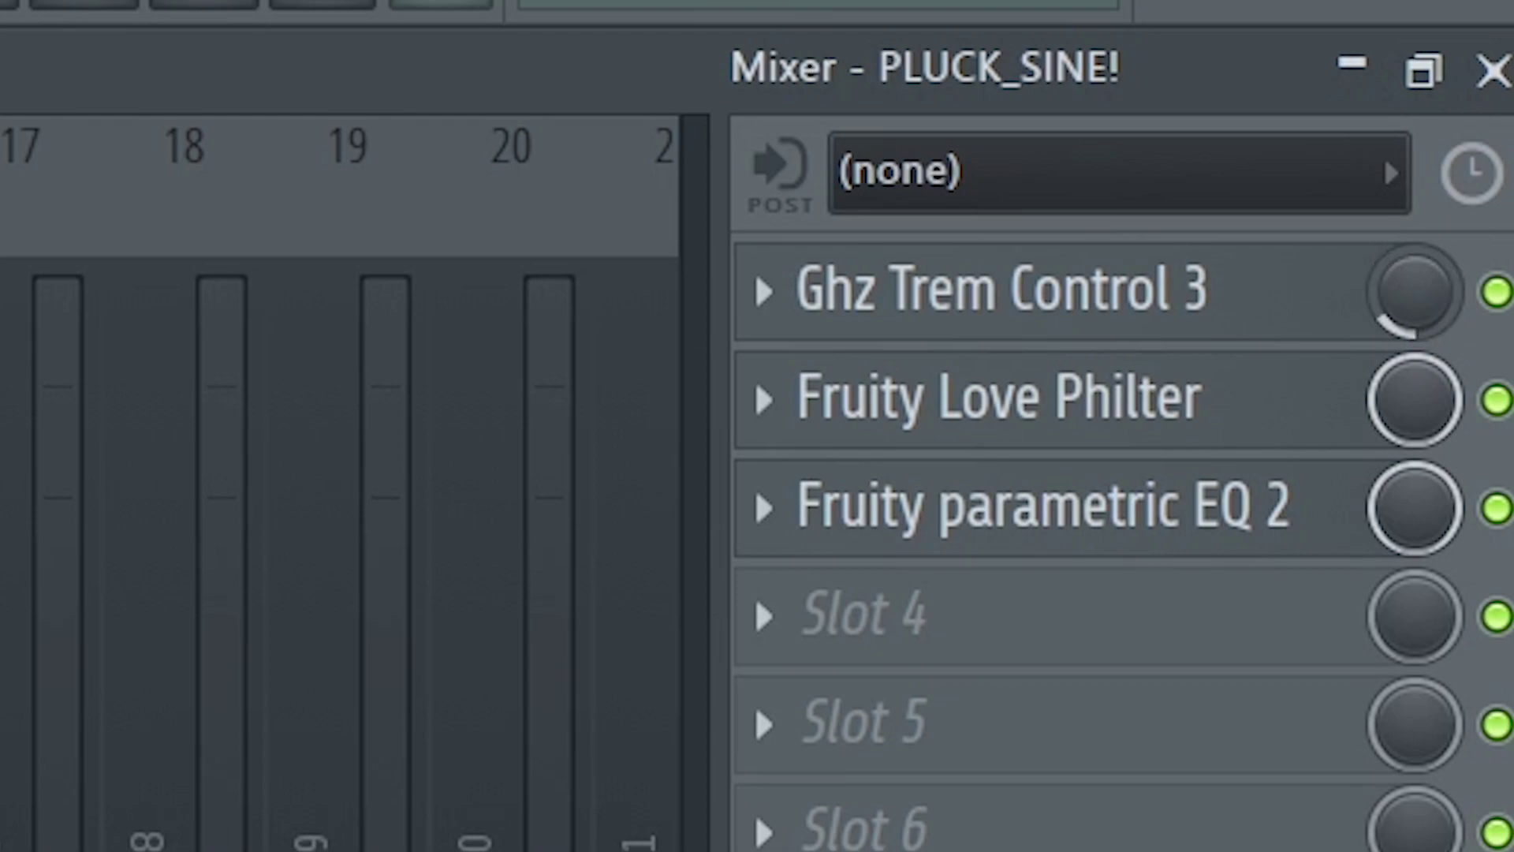
{"action": "left_click", "coordinate": [1129, 430]}
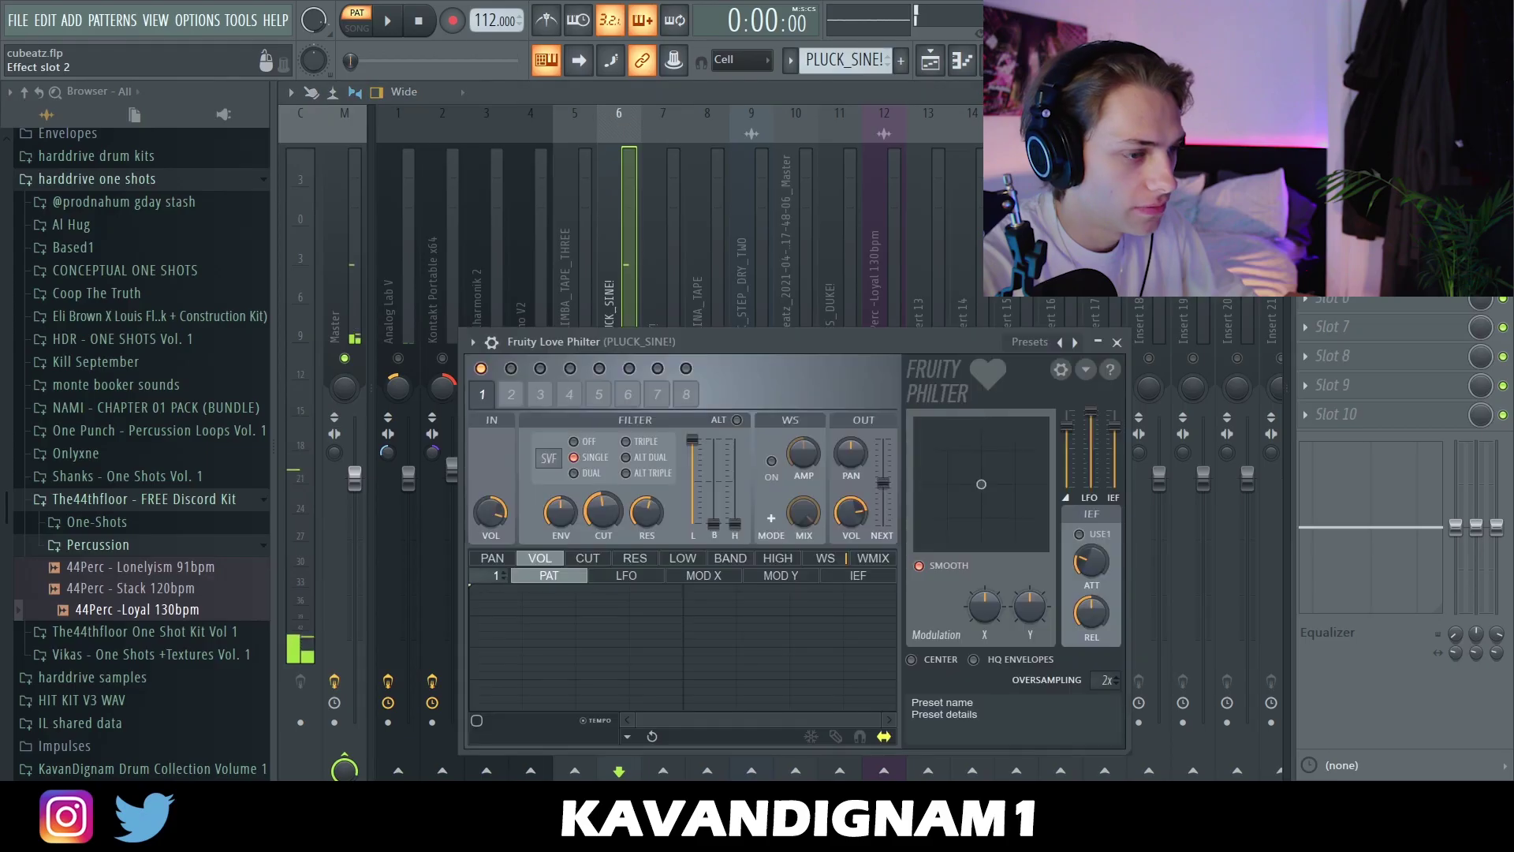
{"action": "left_click", "coordinate": [1116, 342]}
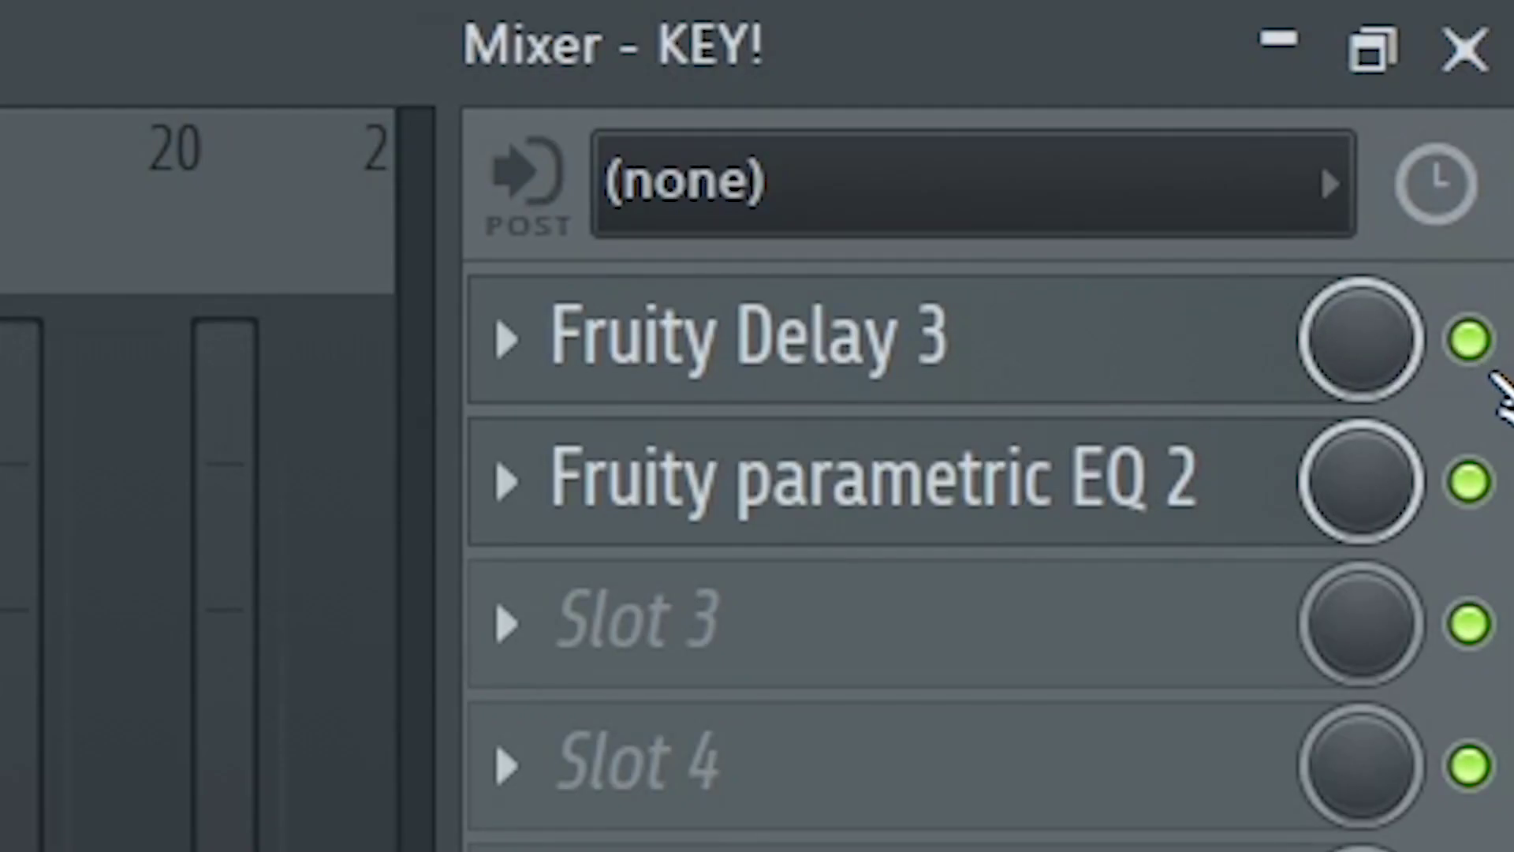
- Check Fruity Delay 3 on the KEY! track, then open the SOLINA_TAPE notes and play the pattern
{"action": "left_click", "coordinate": [1054, 345]}
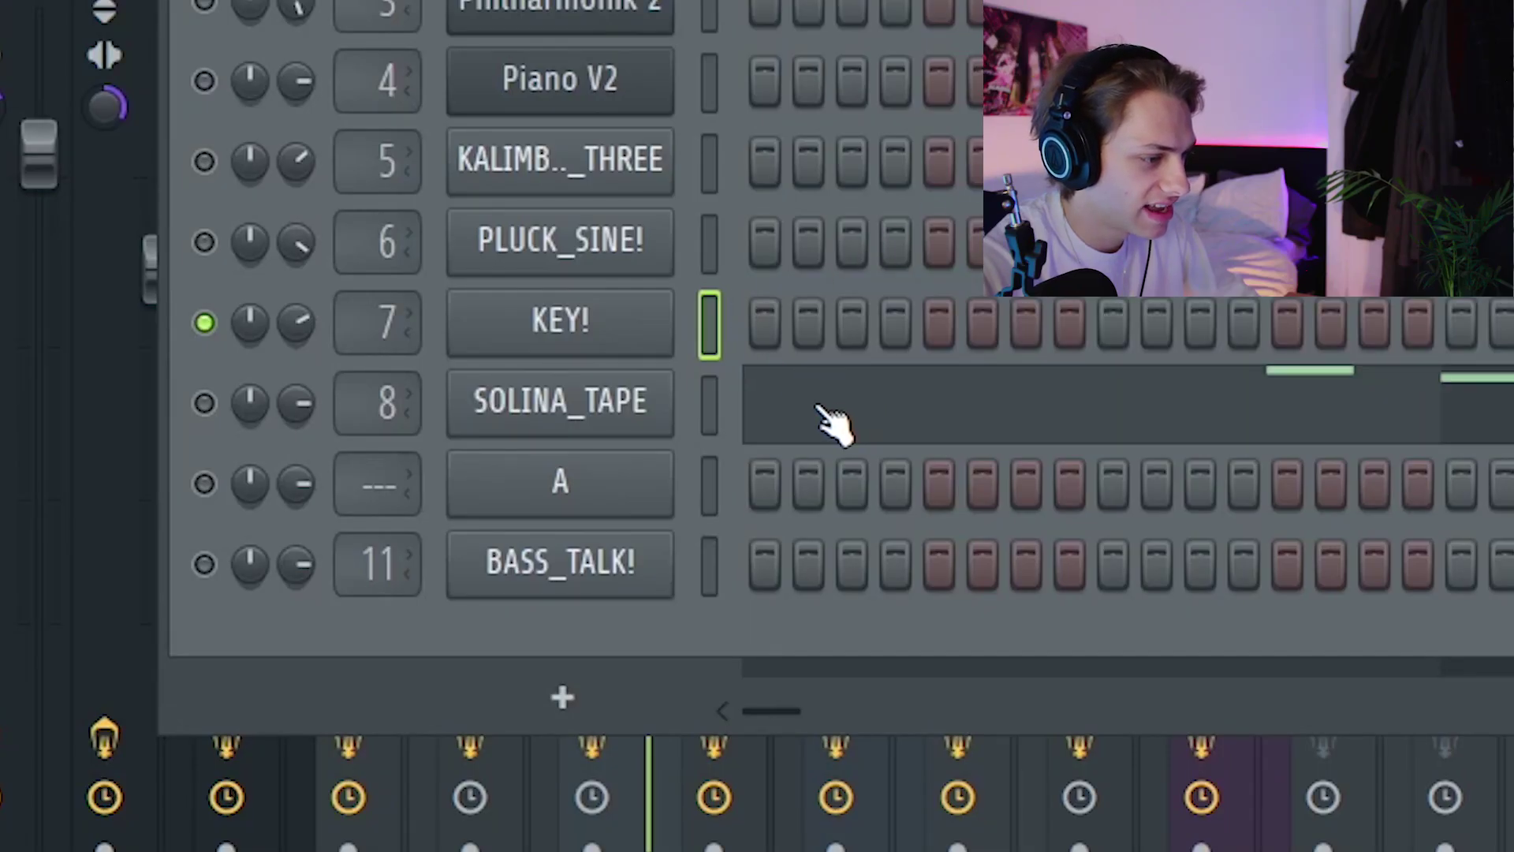
{"action": "left_click", "coordinate": [824, 410]}
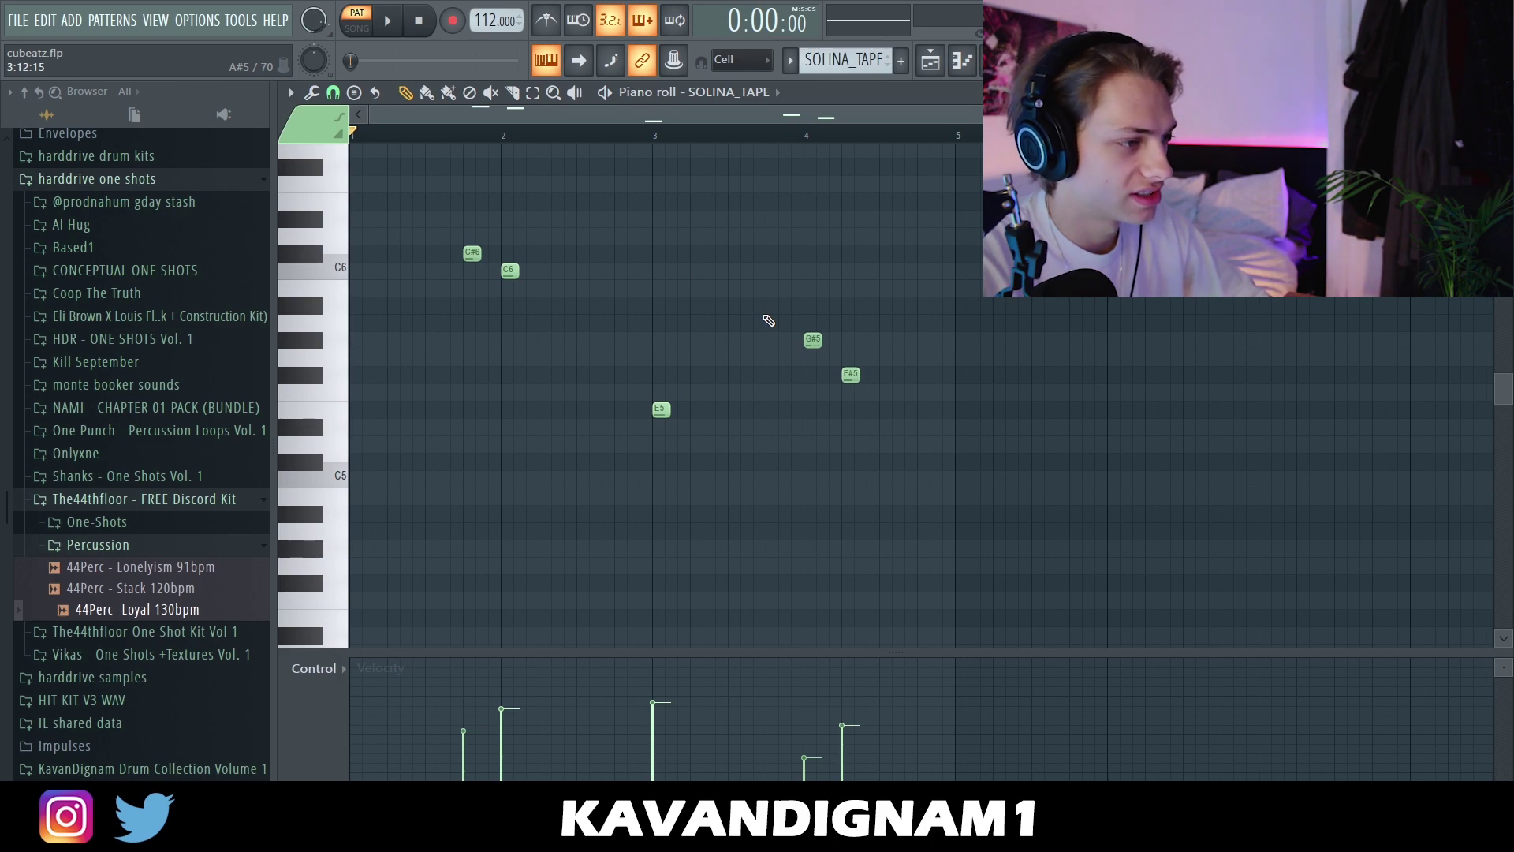
{"action": "key", "text": "space"}
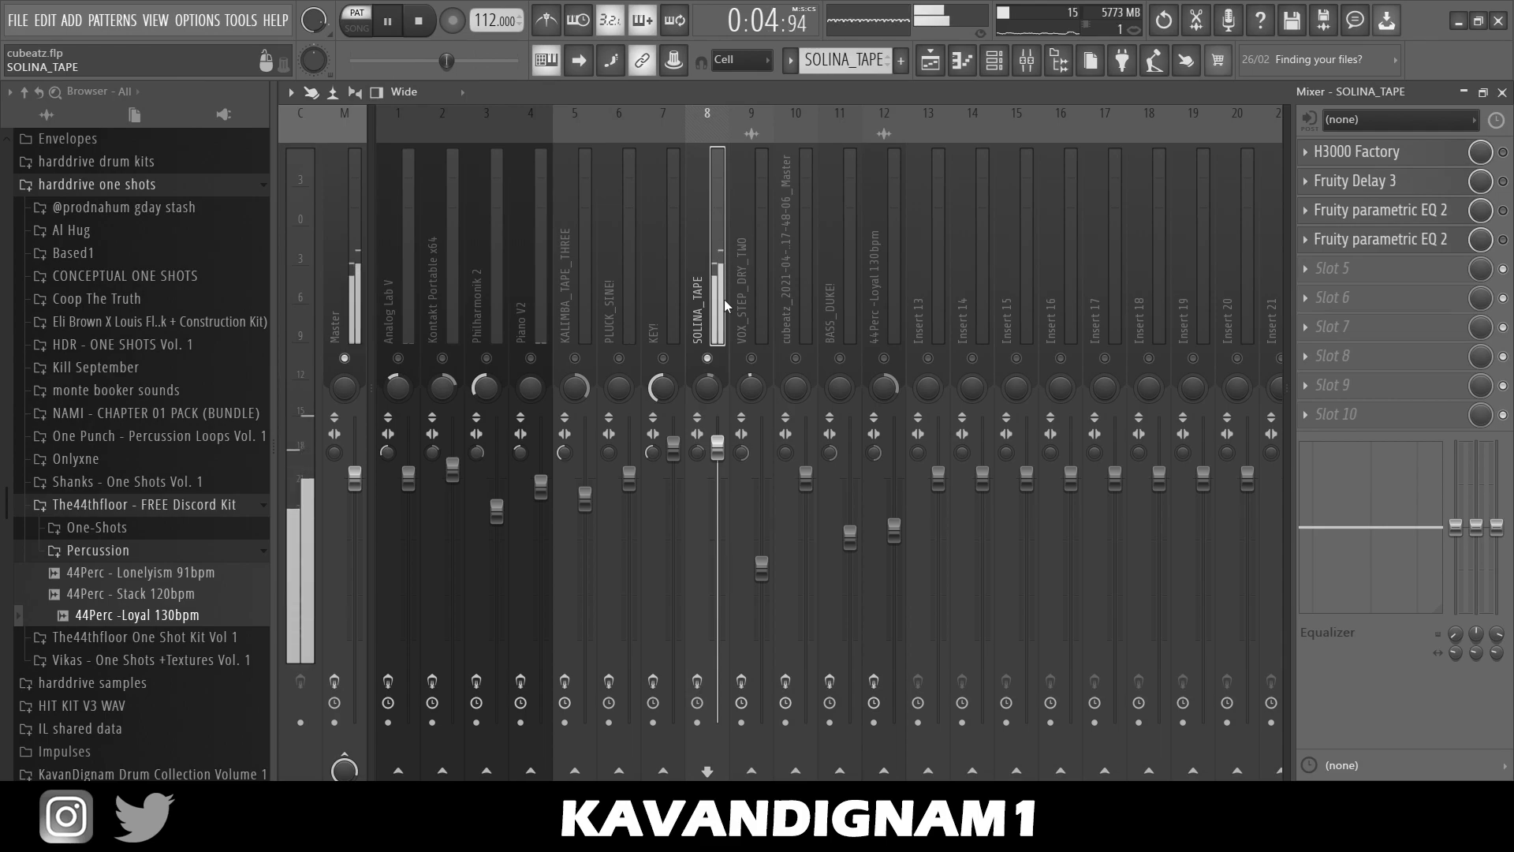
- Review the H3000 Factory and first Fruity parametric EQ 2 effects on the SOLINA_TAPE track
{"action": "key", "text": "space"}
{"action": "left_click", "coordinate": [1373, 152]}
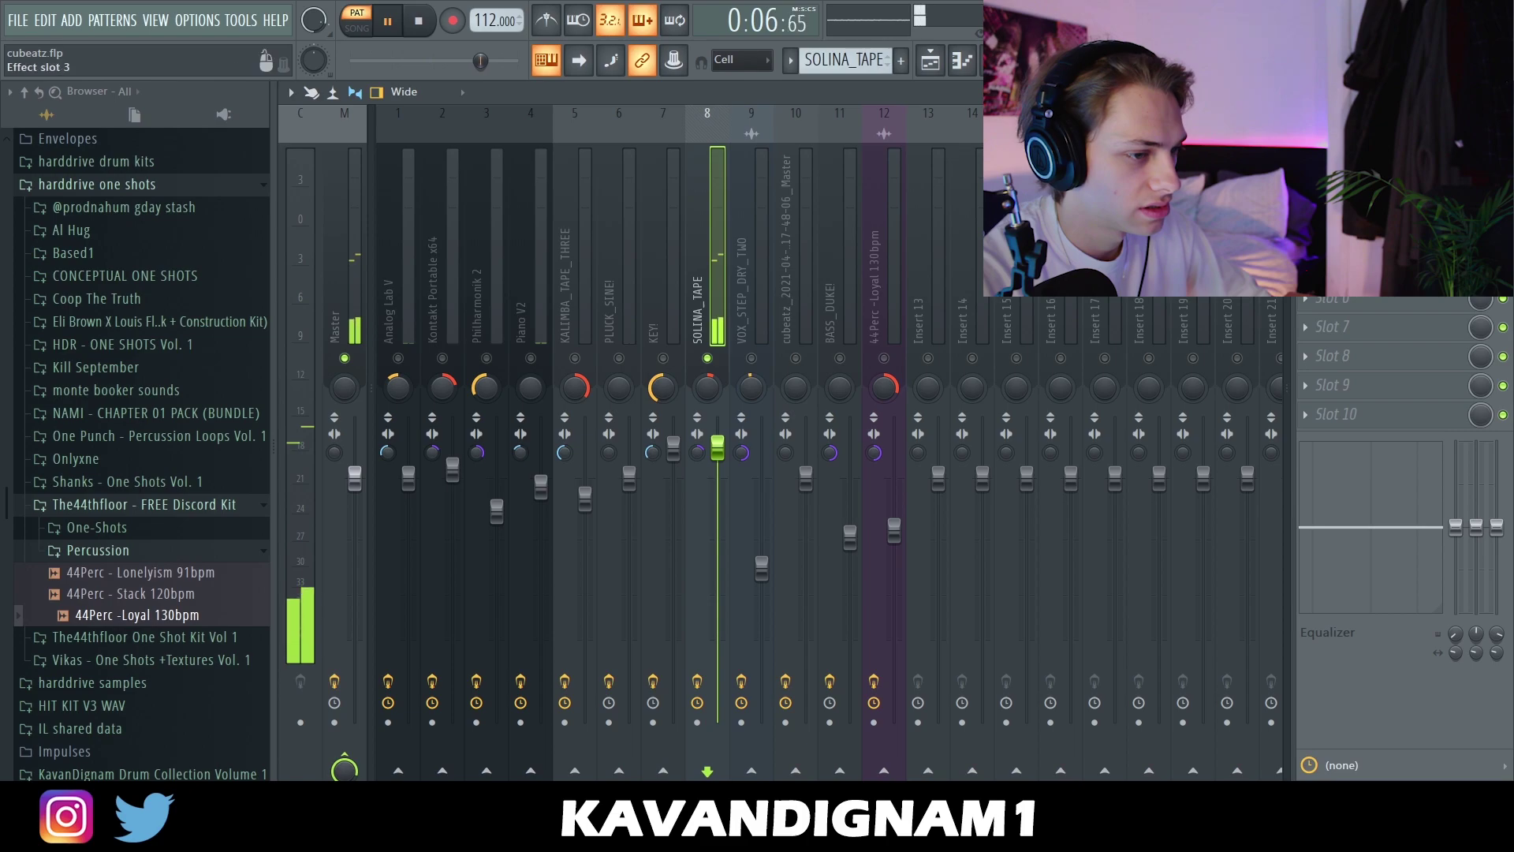
{"action": "left_click", "coordinate": [1356, 210]}
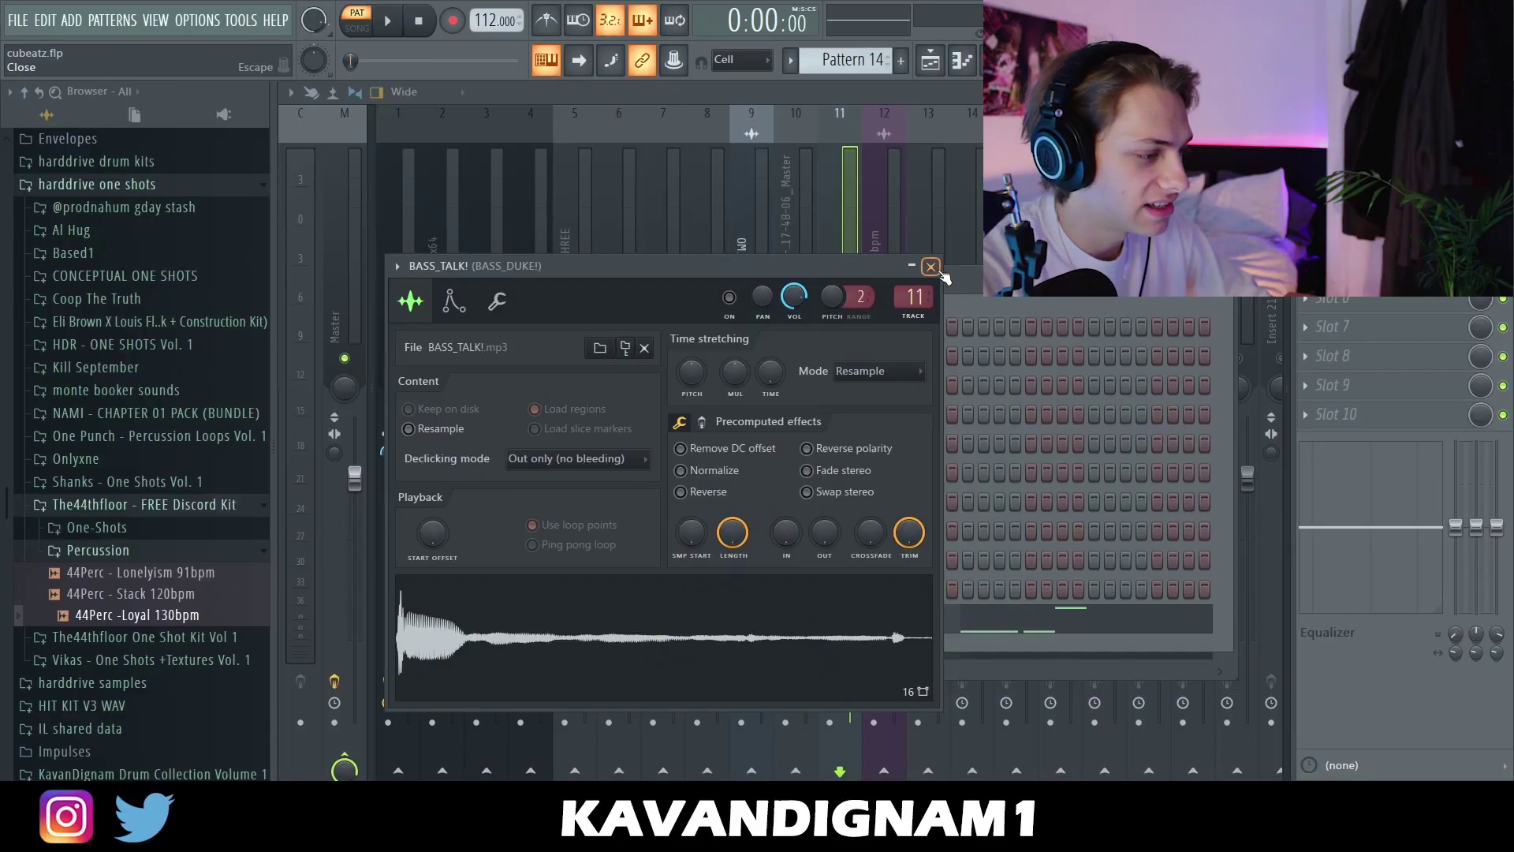
- Close the BASS_TALK! sampler and review the bass notes of Pattern 14 in the piano roll during playback
{"action": "left_click", "coordinate": [935, 267]}
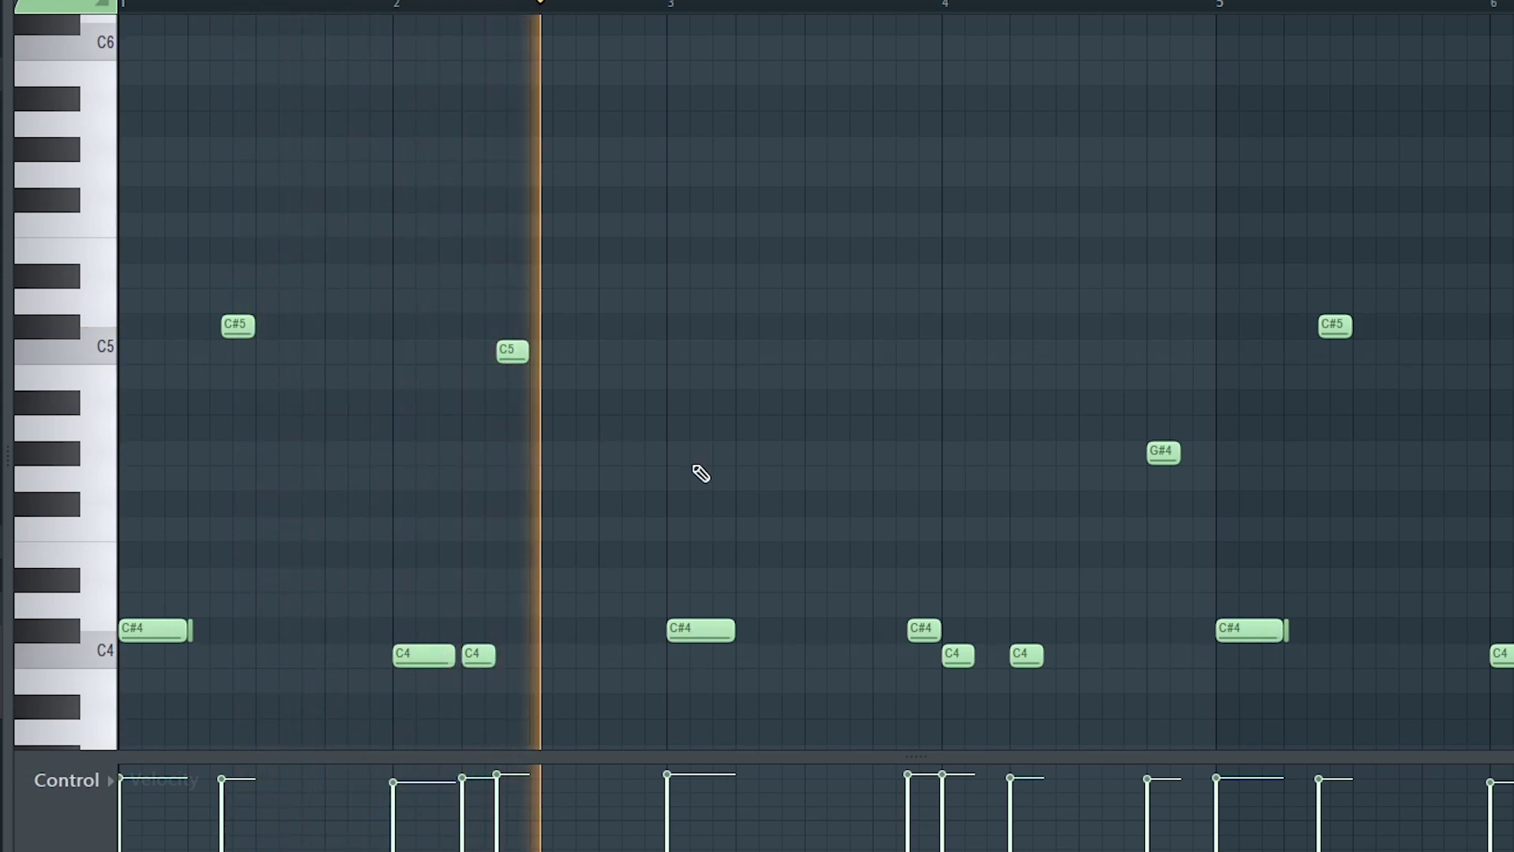
{"action": "scroll", "coordinate": [813, 494], "scroll_direction": "down", "scroll_amount": 1}
{"action": "scroll", "coordinate": [817, 492], "scroll_direction": "down", "scroll_amount": 2}
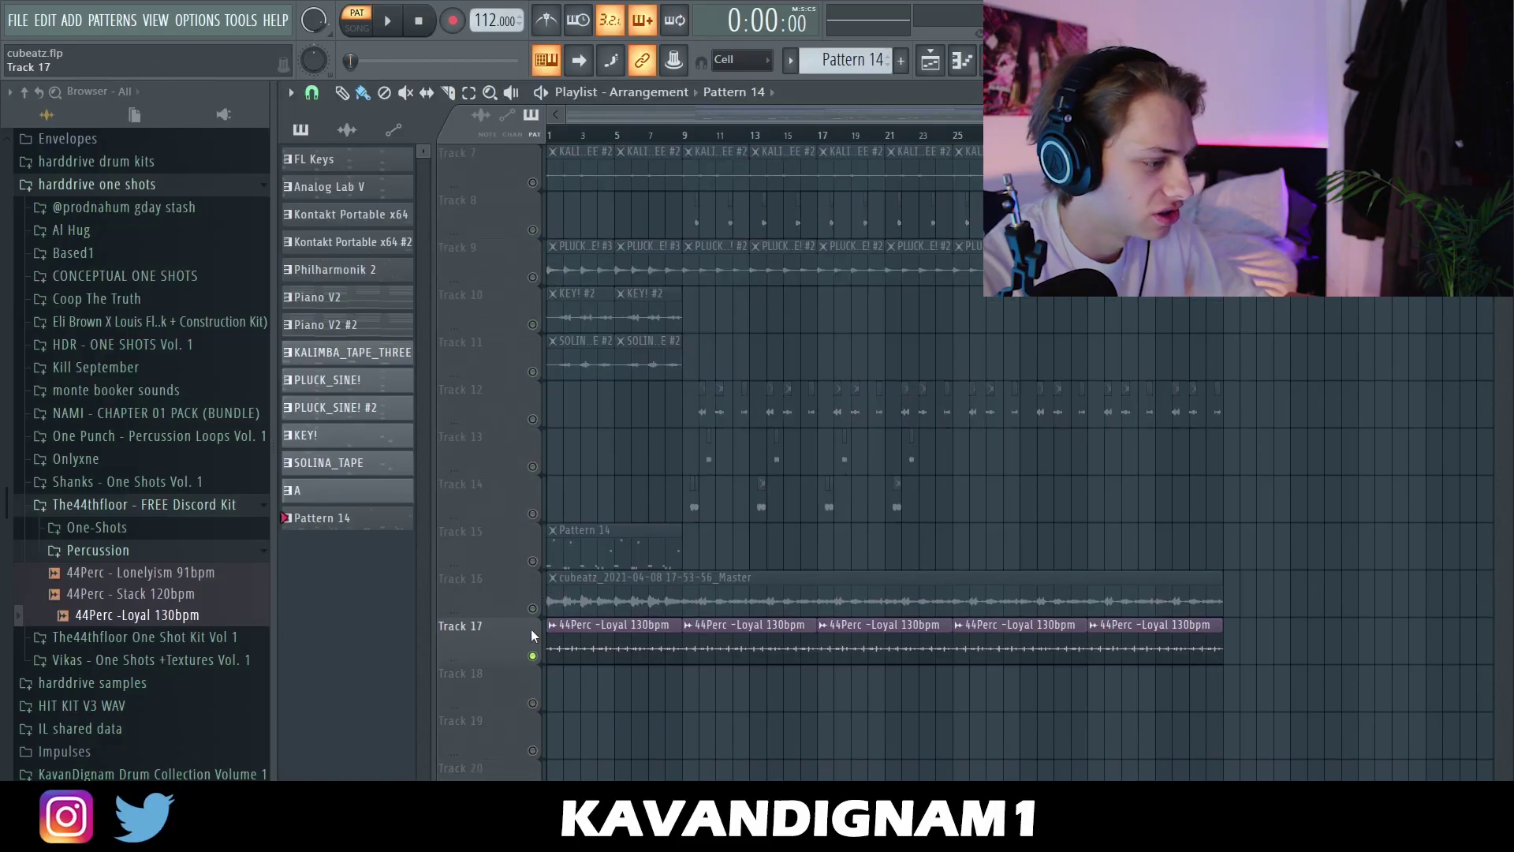
- Play the soloed 44Perc -Loyal 130bpm percussion loop on Track 17 in song mode
{"action": "scroll", "coordinate": [533, 636], "scroll_direction": "up", "scroll_amount": 4}
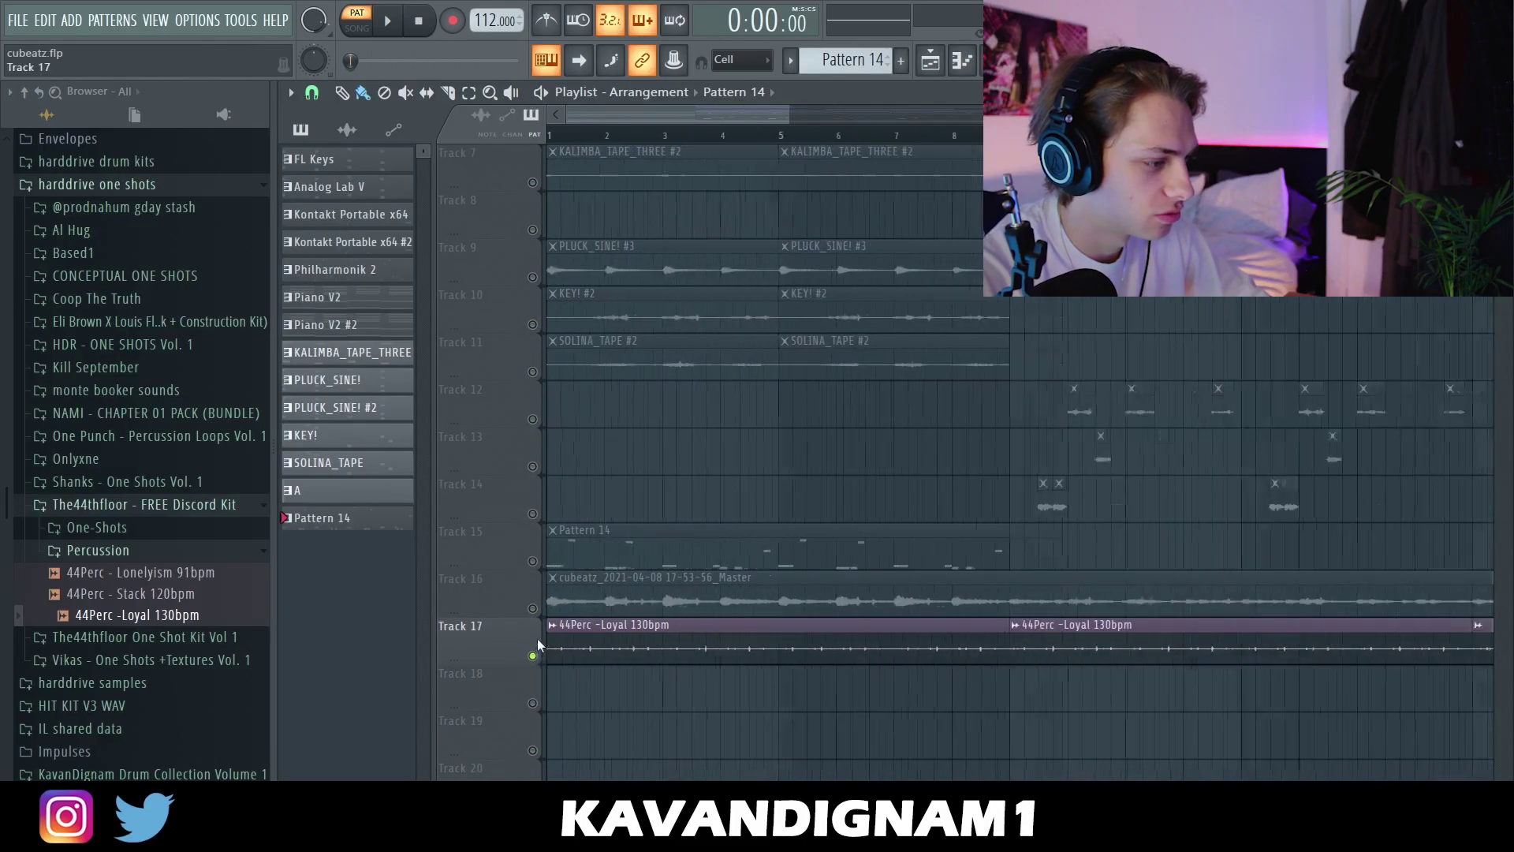
{"action": "key", "text": "l"}
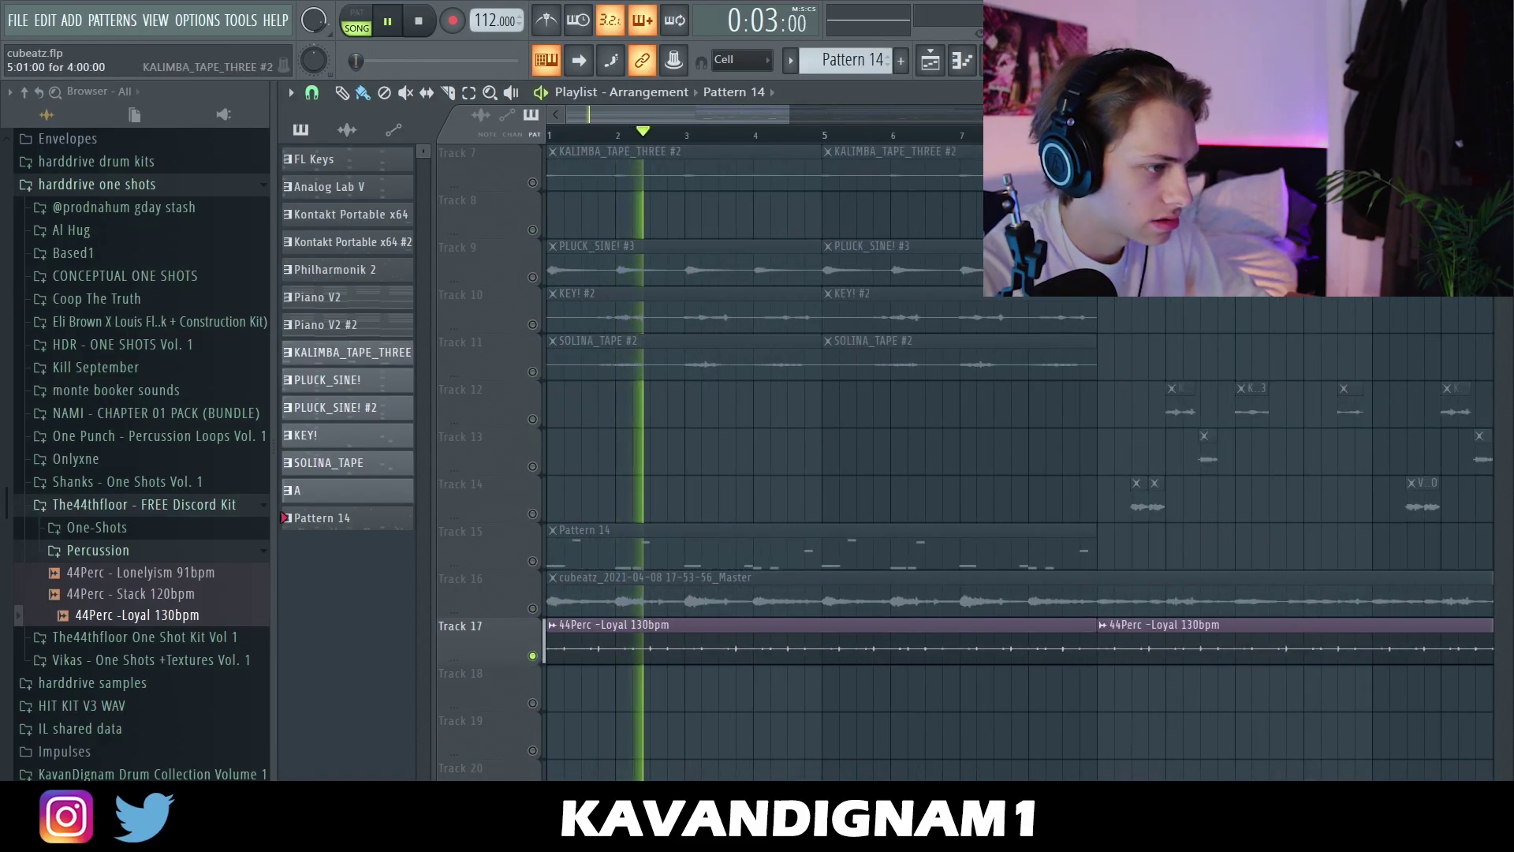
{"action": "key", "text": "F9"}
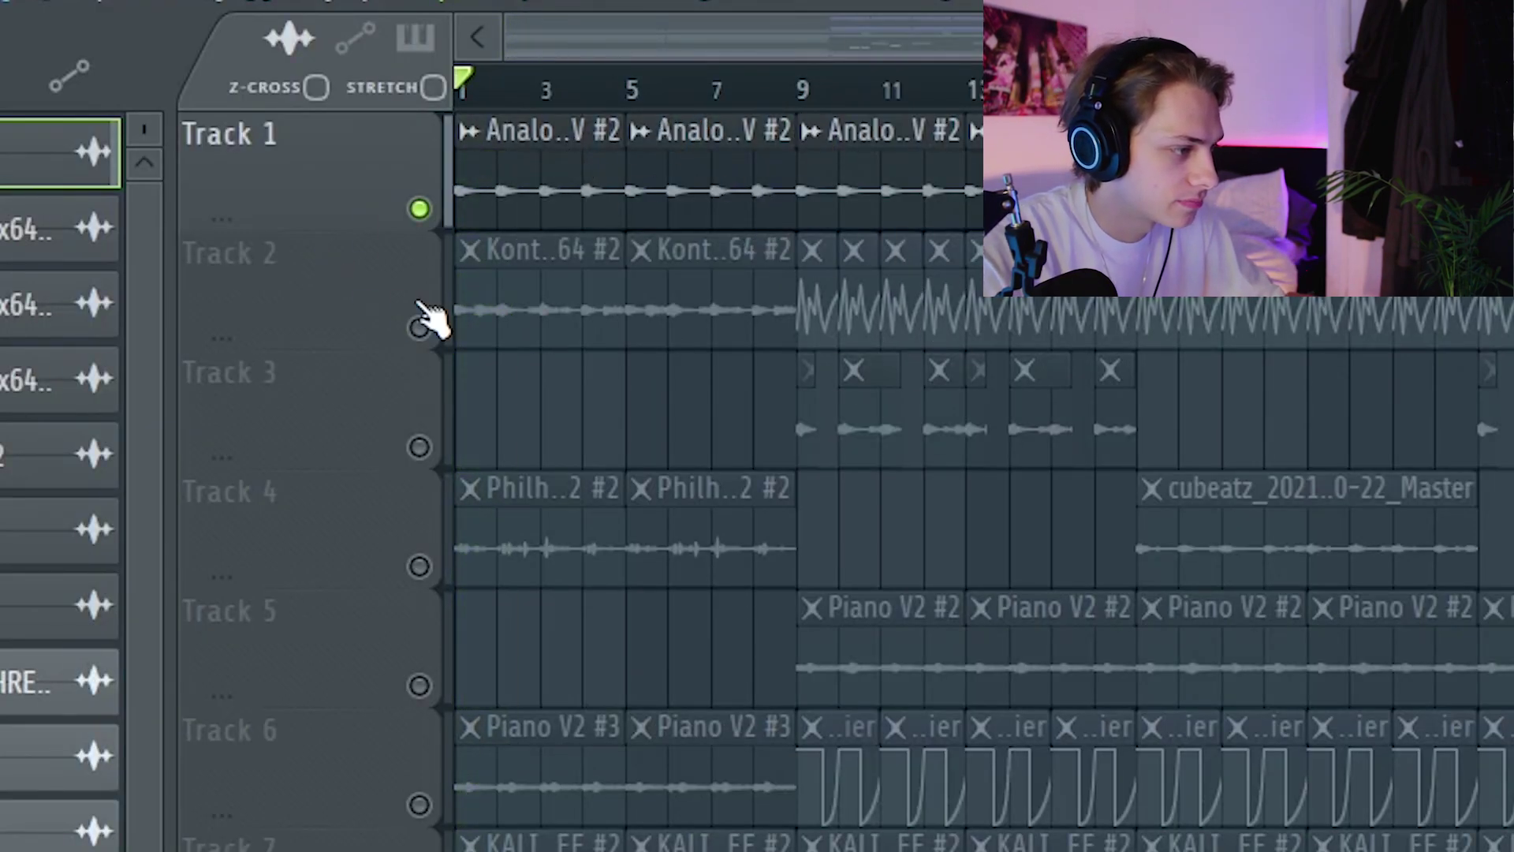
- Play Track 2 on its own, then layer Track 1 back in and close the Philharmonik 2 #2 sample settings
{"action": "left_click", "coordinate": [418, 327], "text": "ctrl"}
{"action": "key", "text": "space"}
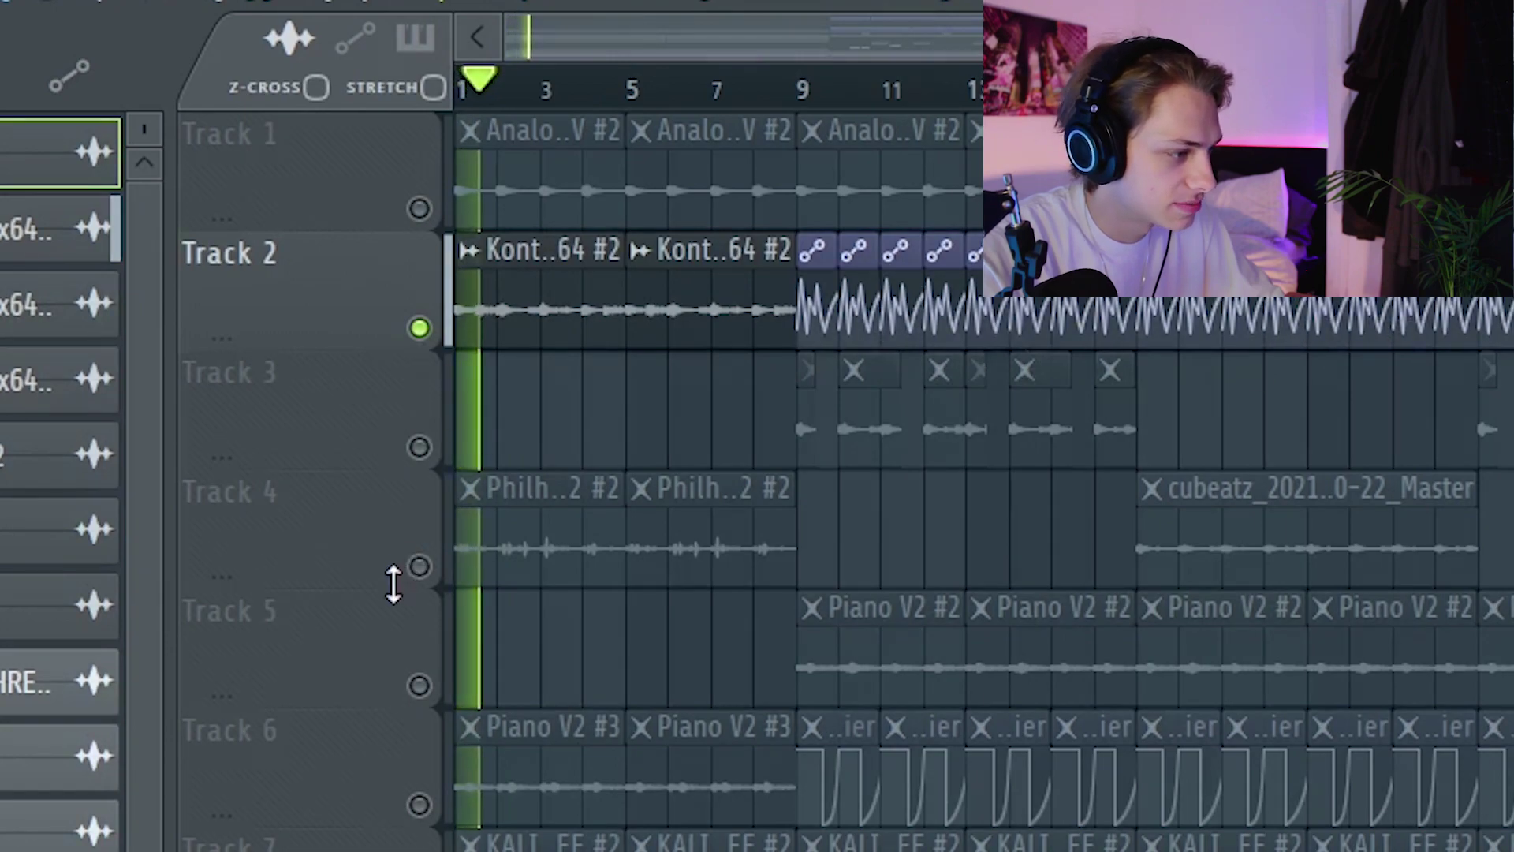
{"action": "left_click", "coordinate": [432, 212]}
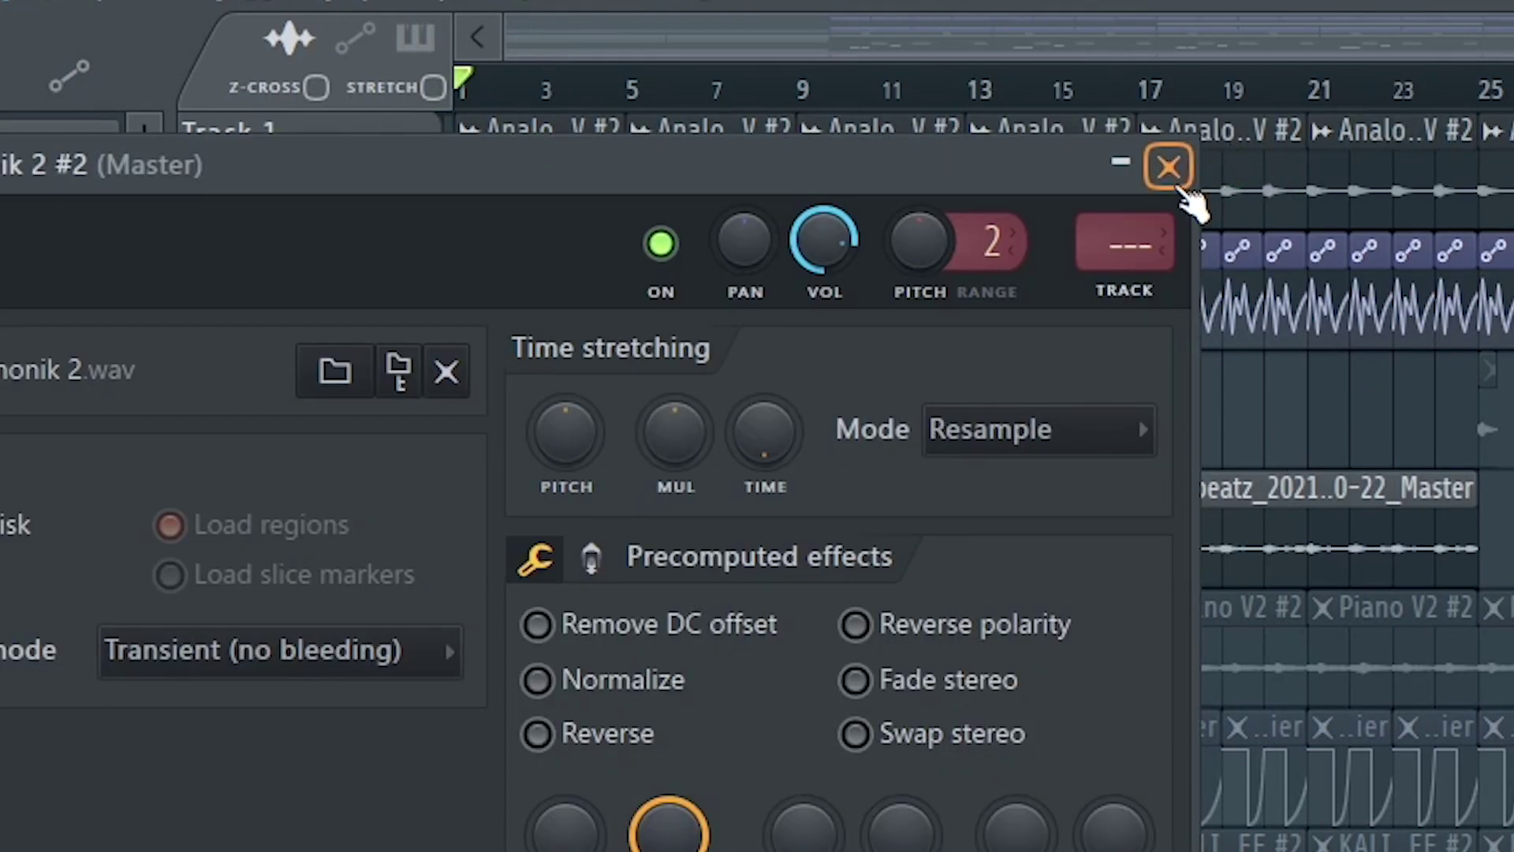
{"action": "left_click", "coordinate": [1169, 167]}
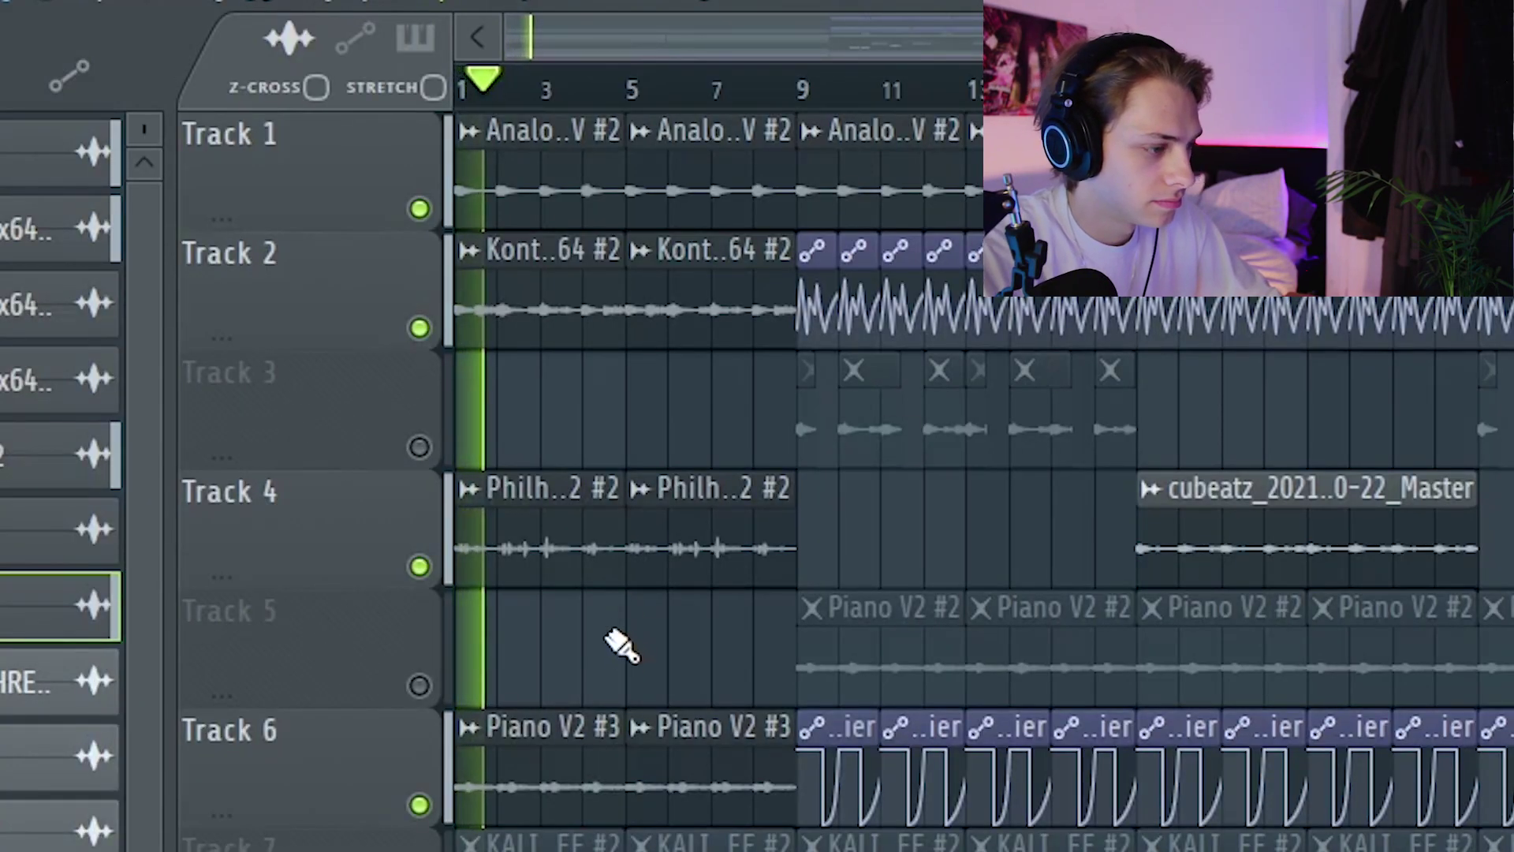
- Unmute the KEY! #2 and SOLINA_TAPE #2 clips on Tracks 10 and 11 and listen to the combined intro layers with bass and percussion
{"action": "scroll", "coordinate": [847, 480], "scroll_direction": "down", "scroll_amount": 2}
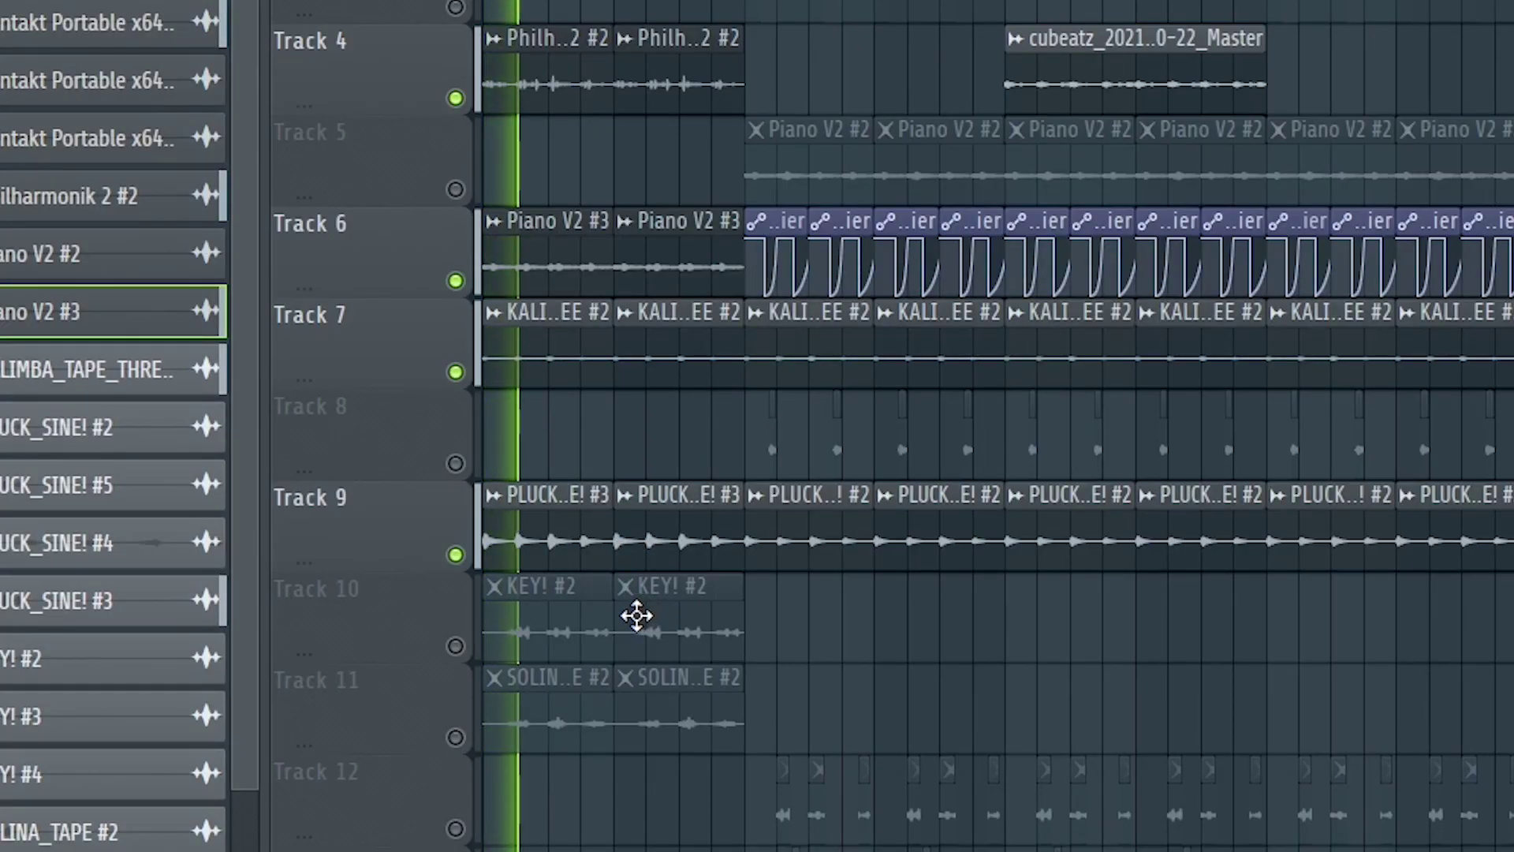
{"action": "left_click", "coordinate": [456, 646]}
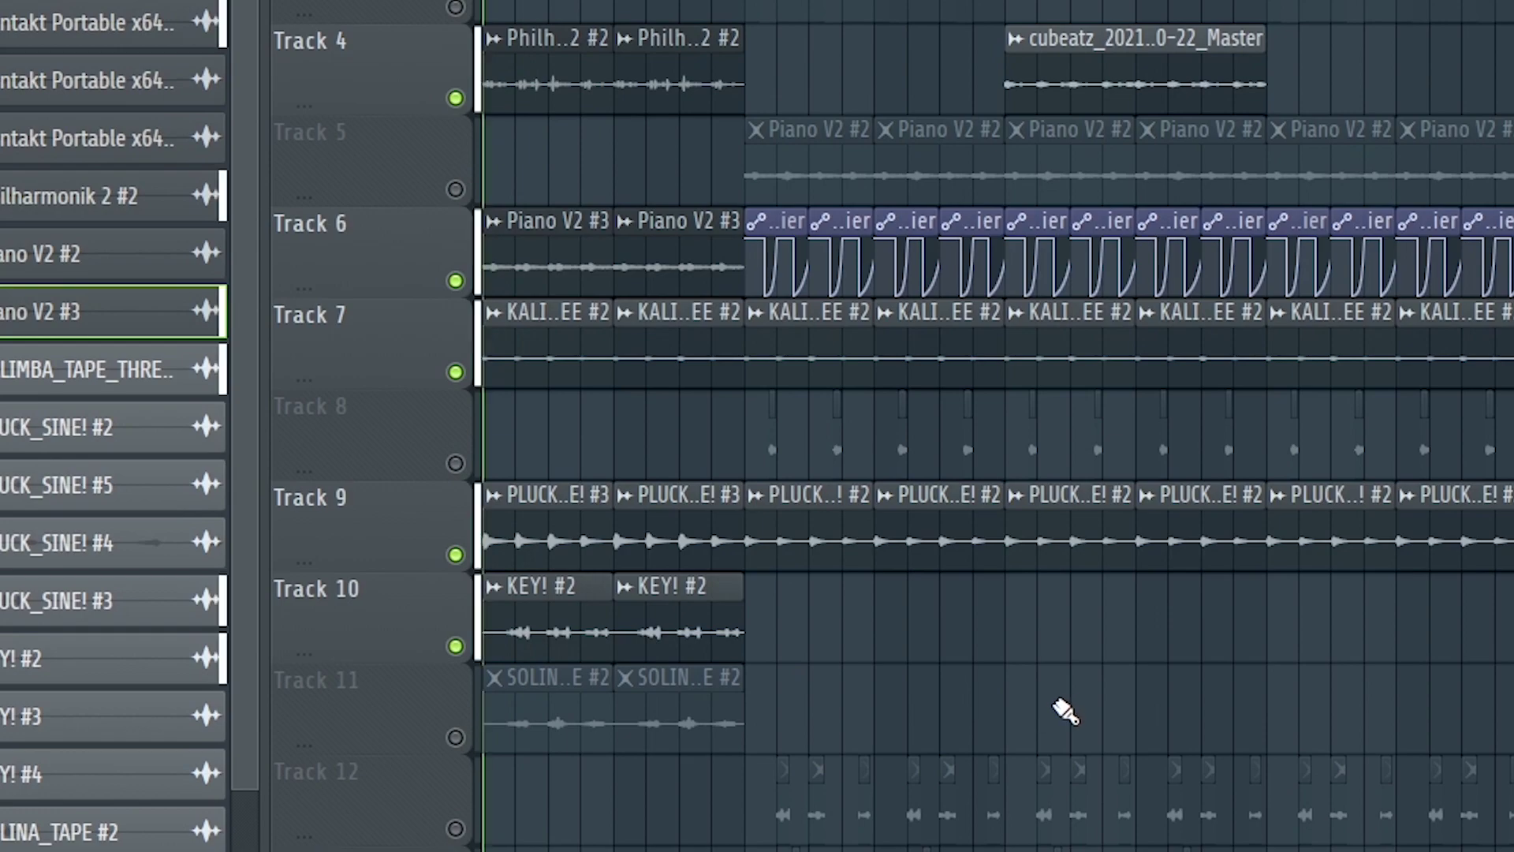
{"action": "left_click", "coordinate": [456, 737]}
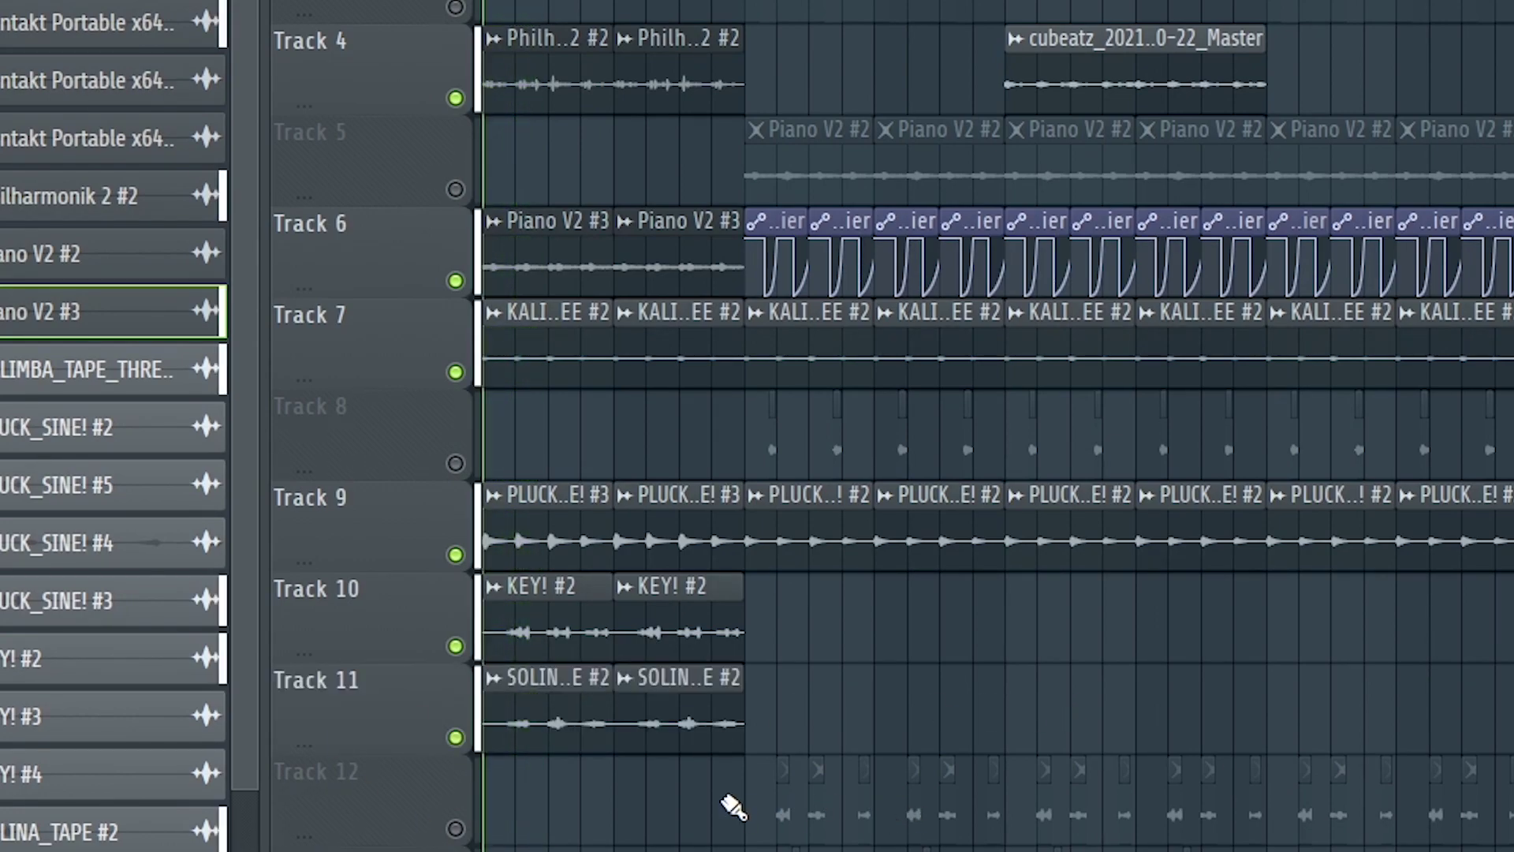
{"action": "scroll", "coordinate": [717, 806], "scroll_direction": "down", "scroll_amount": 2}
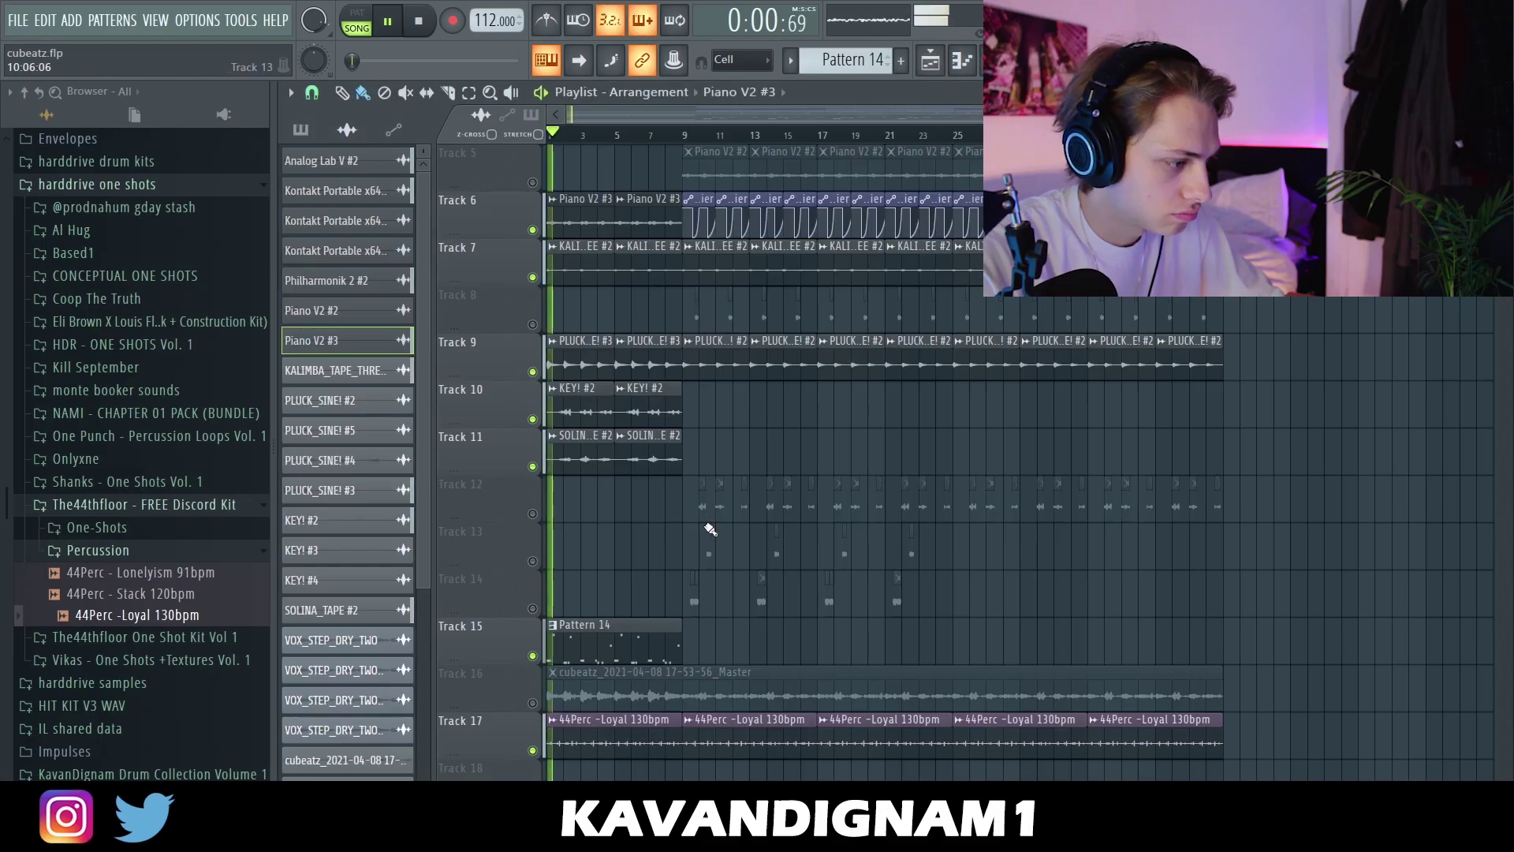
{"action": "scroll", "coordinate": [704, 513], "scroll_direction": "up", "scroll_amount": 4}
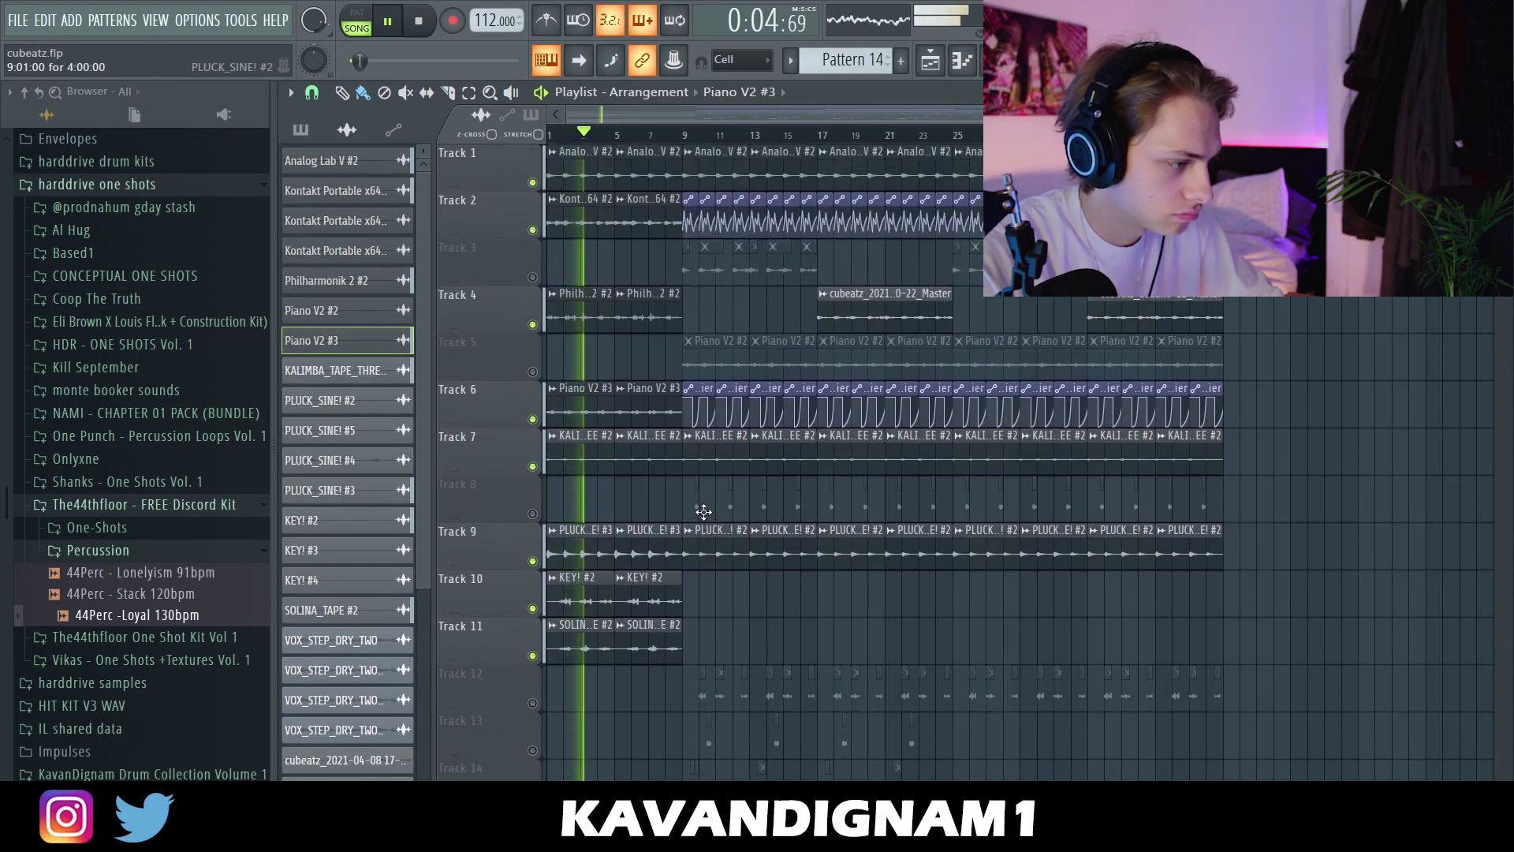
{"action": "scroll", "coordinate": [704, 514], "scroll_direction": "down", "scroll_amount": 2}
{"action": "key", "text": "space"}
- Look at the automation options of the Analog Lab V #2 clip starting at bar 9, then dismiss them
{"action": "scroll", "coordinate": [708, 514], "scroll_direction": "up", "scroll_amount": 2}
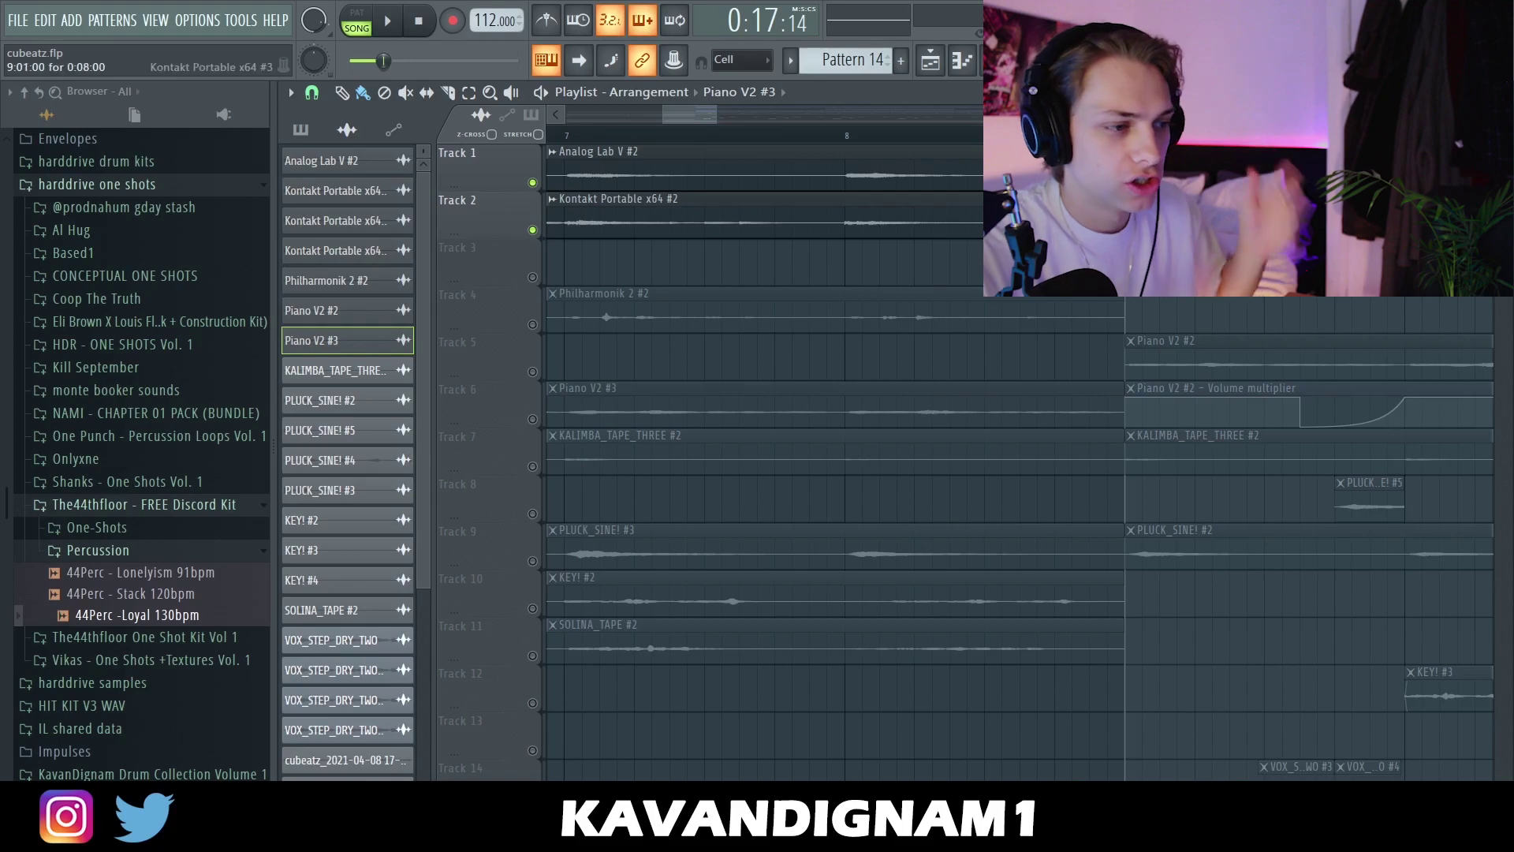
{"action": "right_click", "coordinate": [1130, 162]}
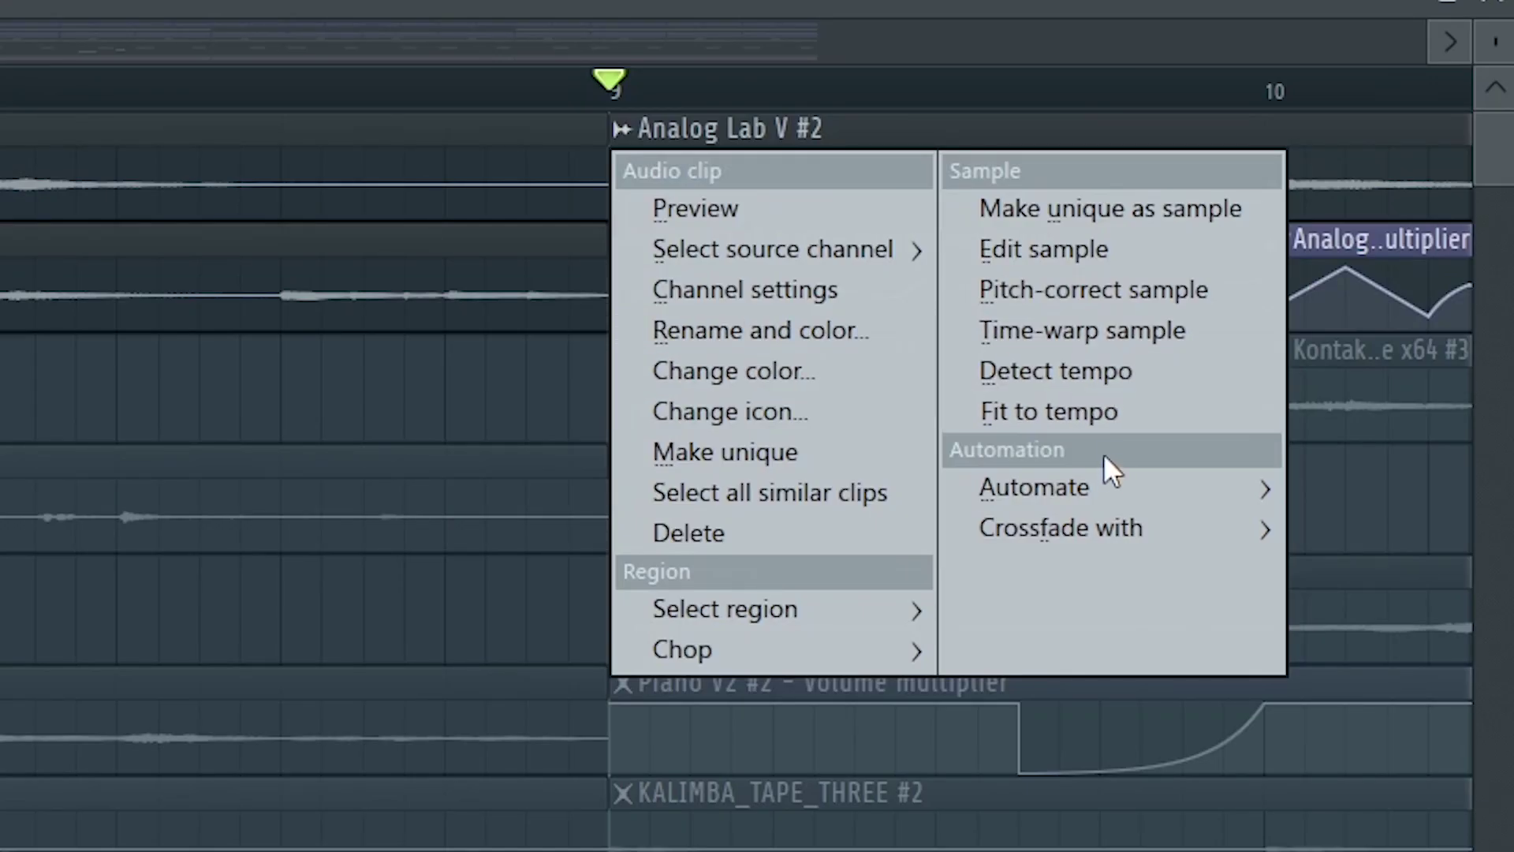
{"action": "mouse_move", "coordinate": [1103, 487]}
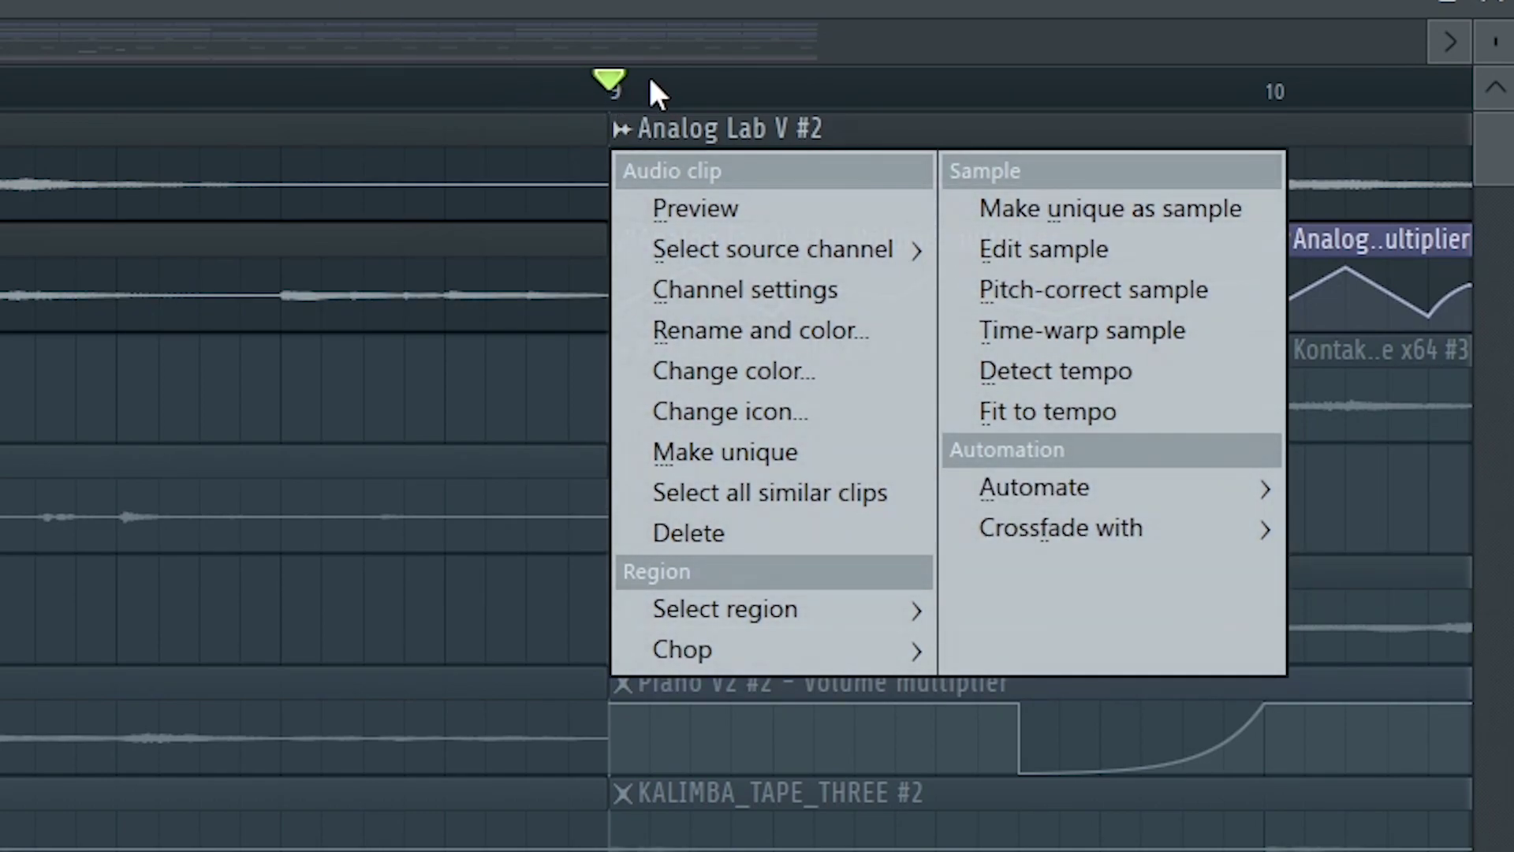
{"action": "left_click", "coordinate": [651, 83]}
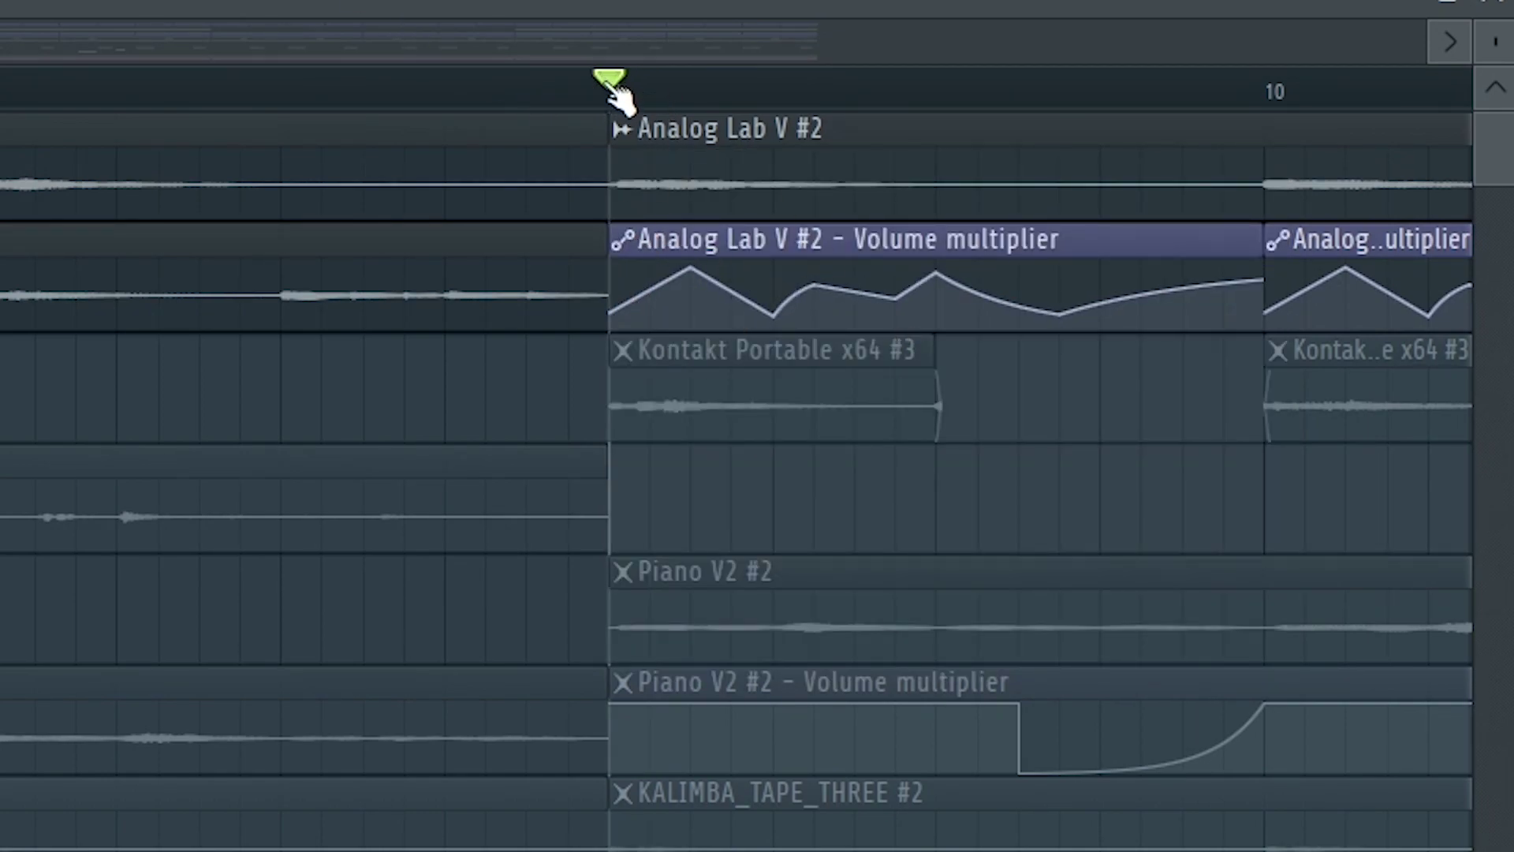
- Play Tracks 1 and 2 from bar 9 to hear the Analog Lab V #2 volume multiplier automation
{"action": "scroll", "coordinate": [838, 530], "scroll_direction": "down", "scroll_amount": 3}
{"action": "key", "text": "space"}
{"action": "scroll", "coordinate": [879, 555], "scroll_direction": "up", "scroll_amount": 3}
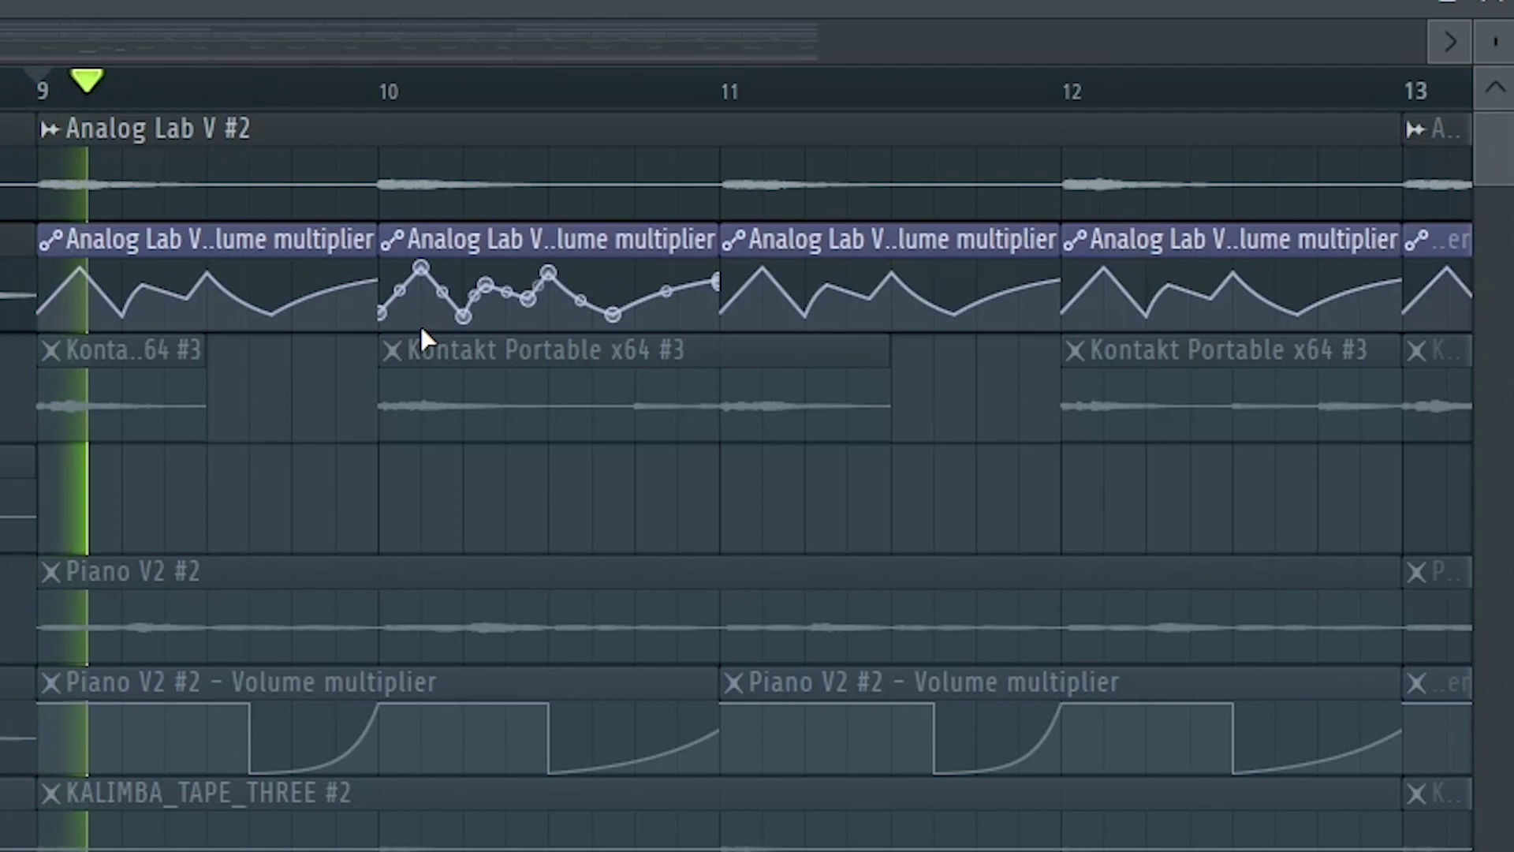
{"action": "scroll", "coordinate": [419, 323], "scroll_direction": "down", "scroll_amount": 3}
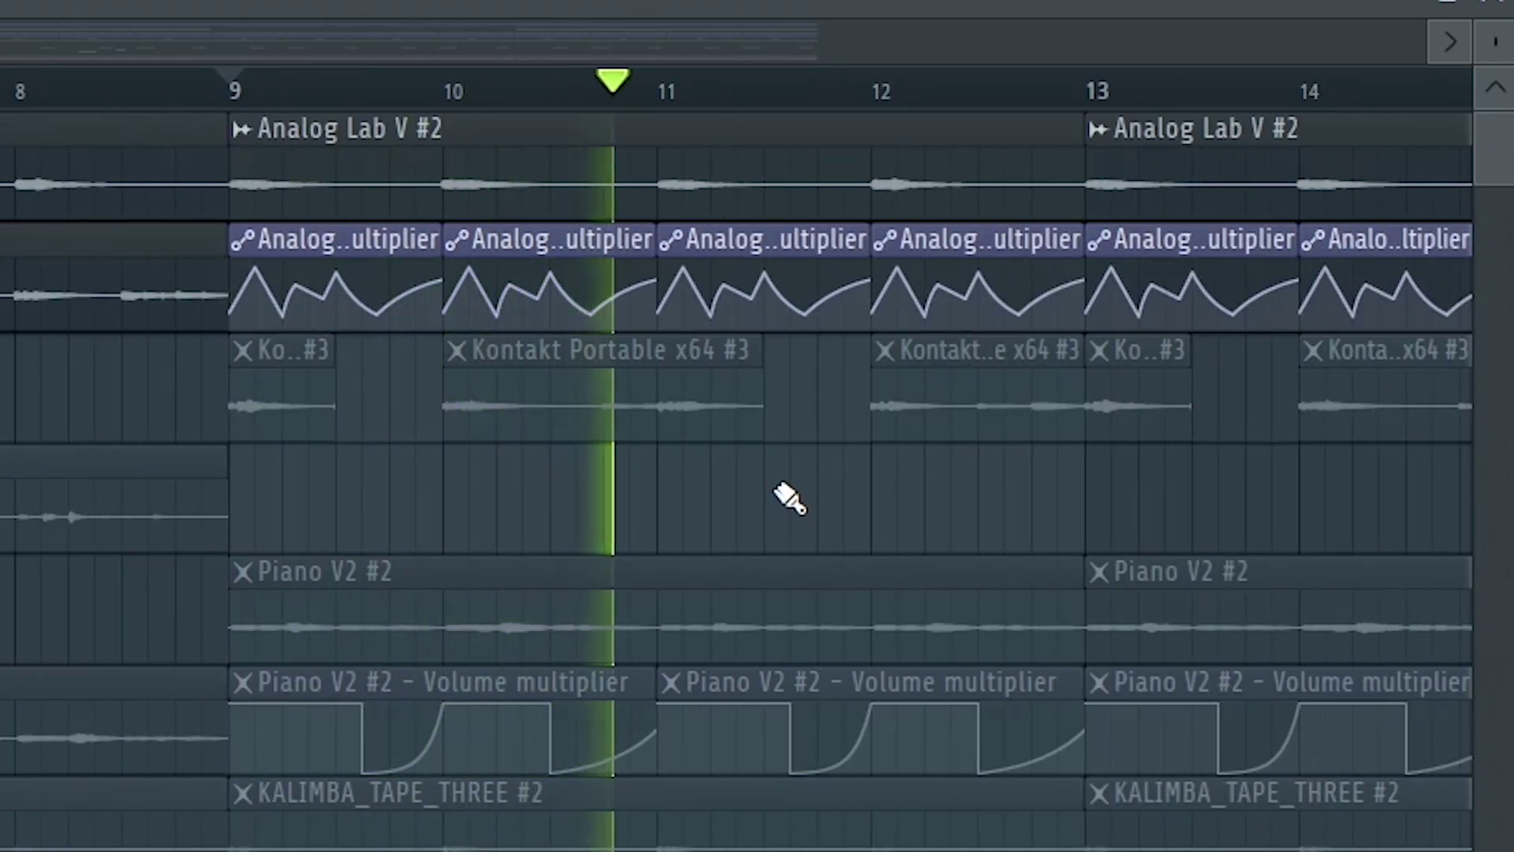
{"action": "key", "text": "space"}
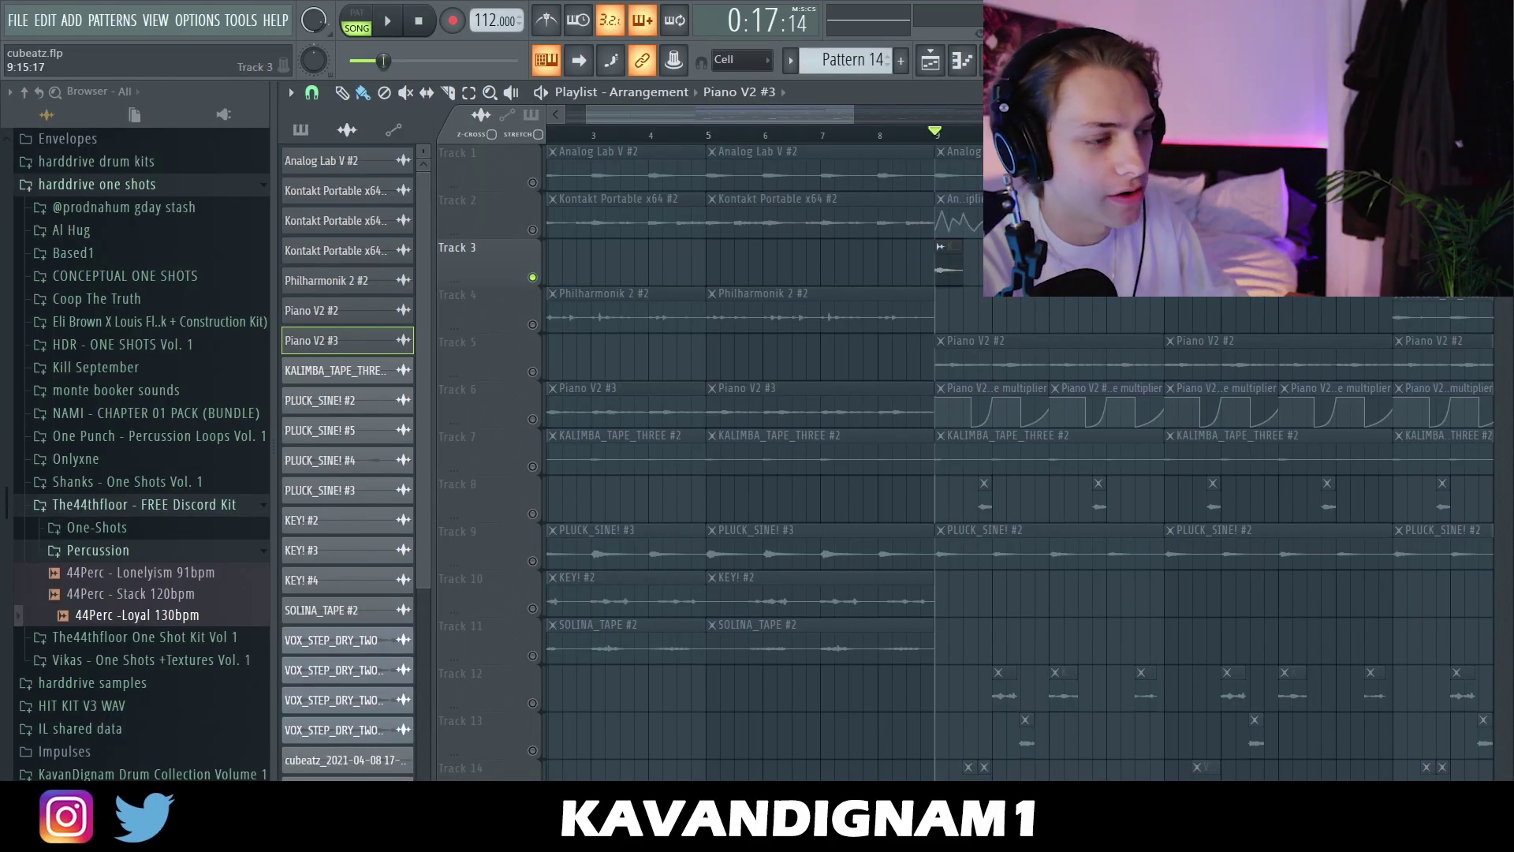
- Listen from bar 9 to the Kontakt Portable x64 #3 chops and the Piano V2 #2 volume multiplier automation
{"action": "key", "text": "space"}
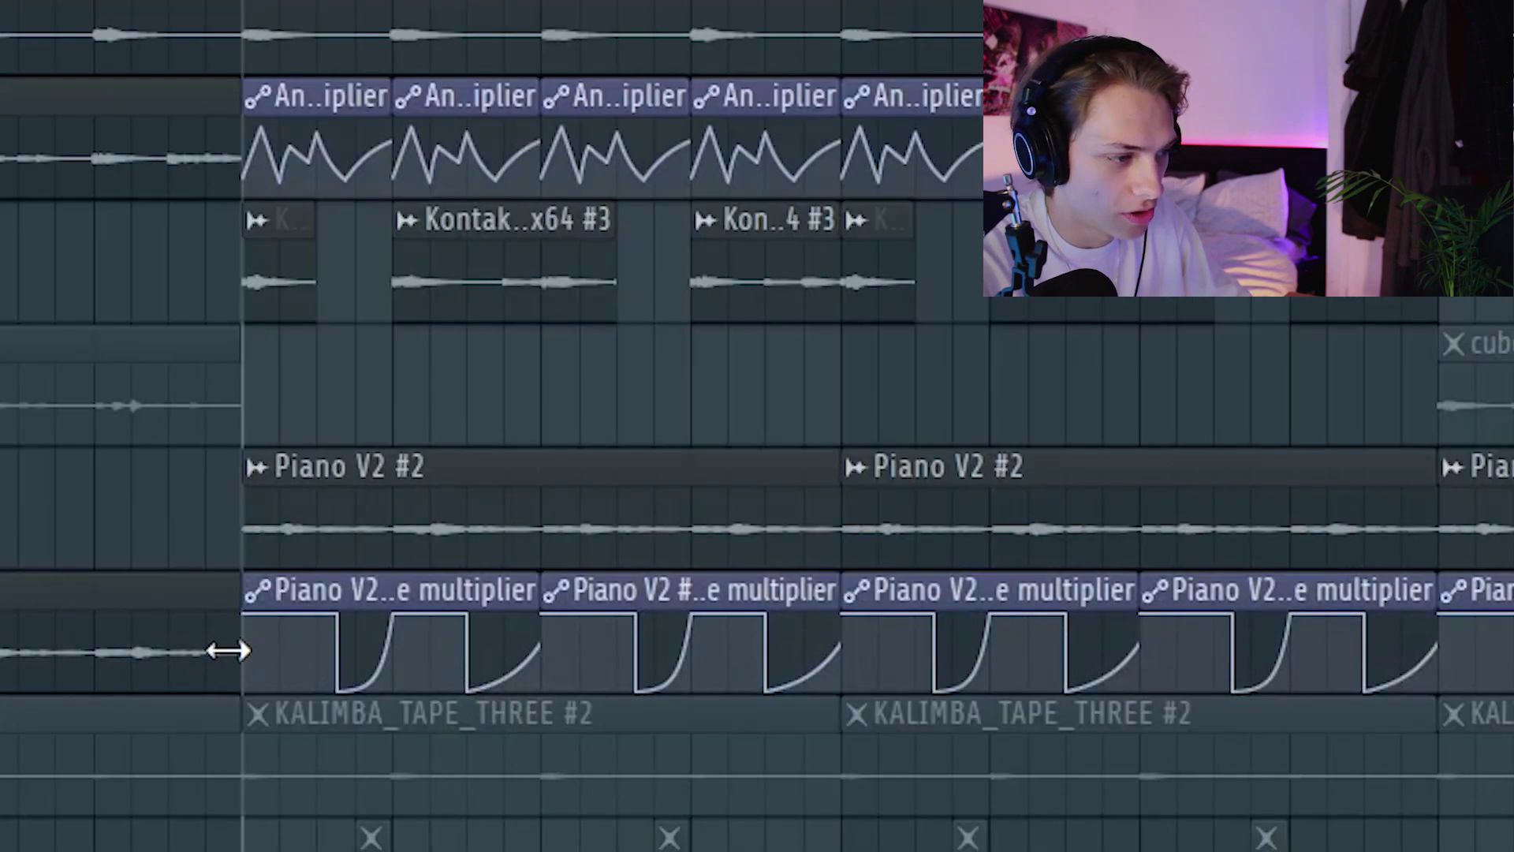
{"action": "scroll", "coordinate": [324, 653], "scroll_direction": "up", "scroll_amount": 5}
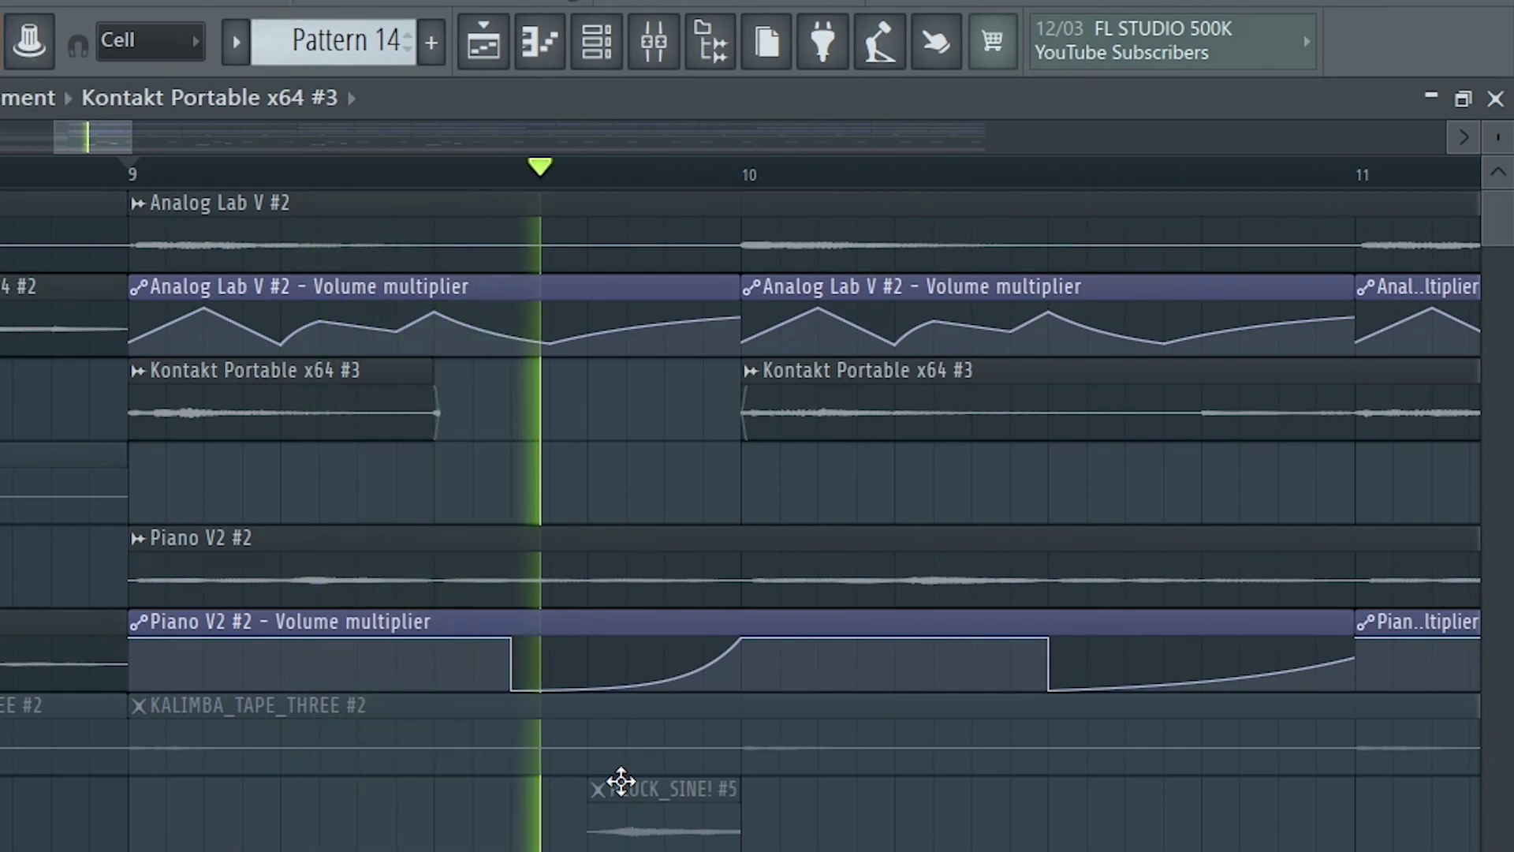
{"action": "scroll", "coordinate": [899, 836], "scroll_direction": "down", "scroll_amount": 4}
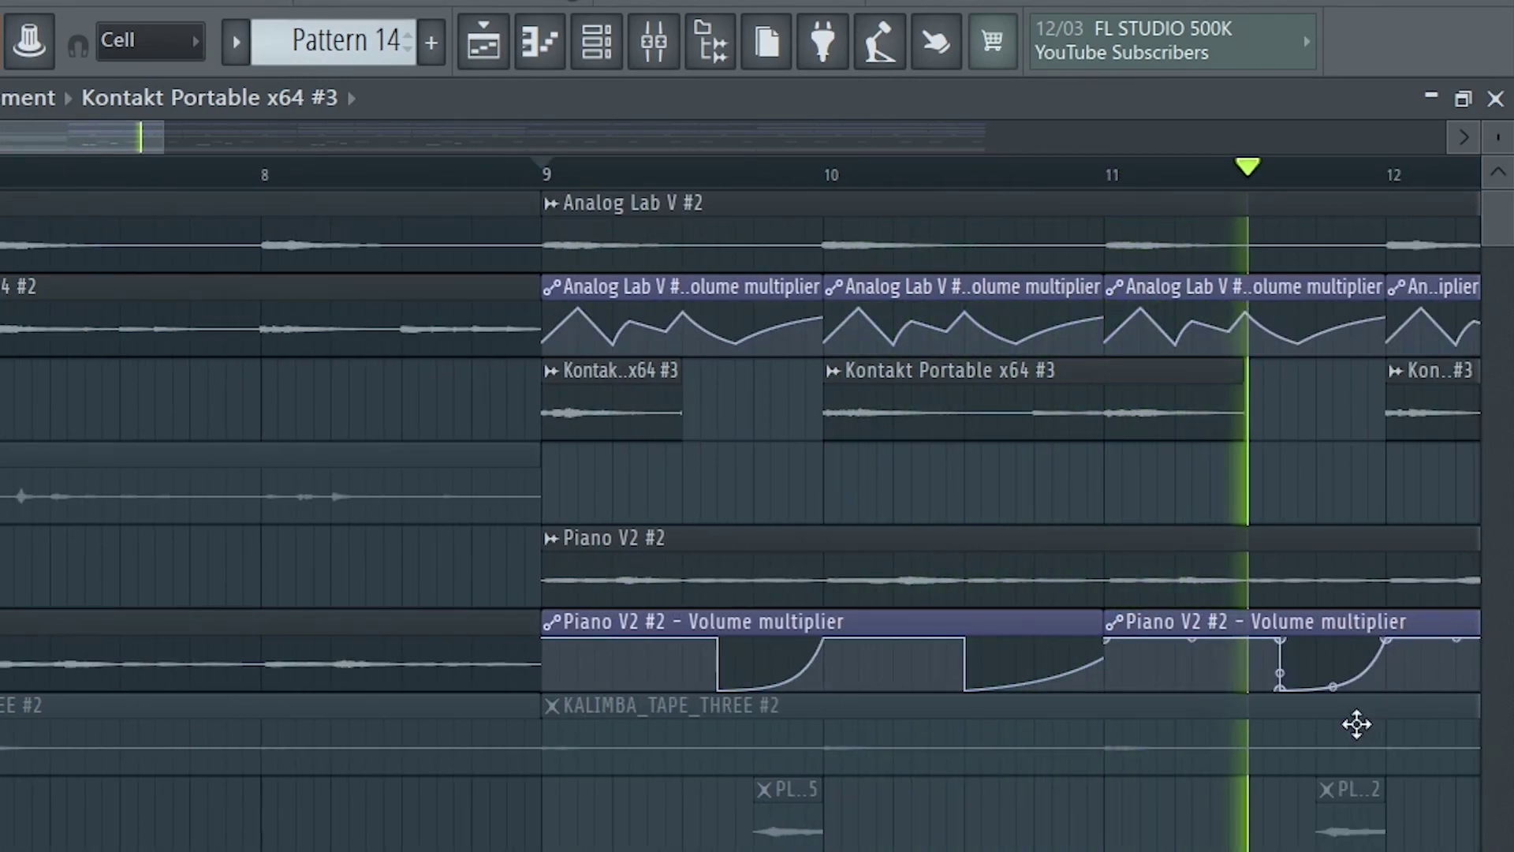
{"action": "scroll", "coordinate": [1166, 801], "scroll_direction": "down", "scroll_amount": 3}
{"action": "scroll", "coordinate": [1386, 802], "scroll_direction": "down", "scroll_amount": 1}
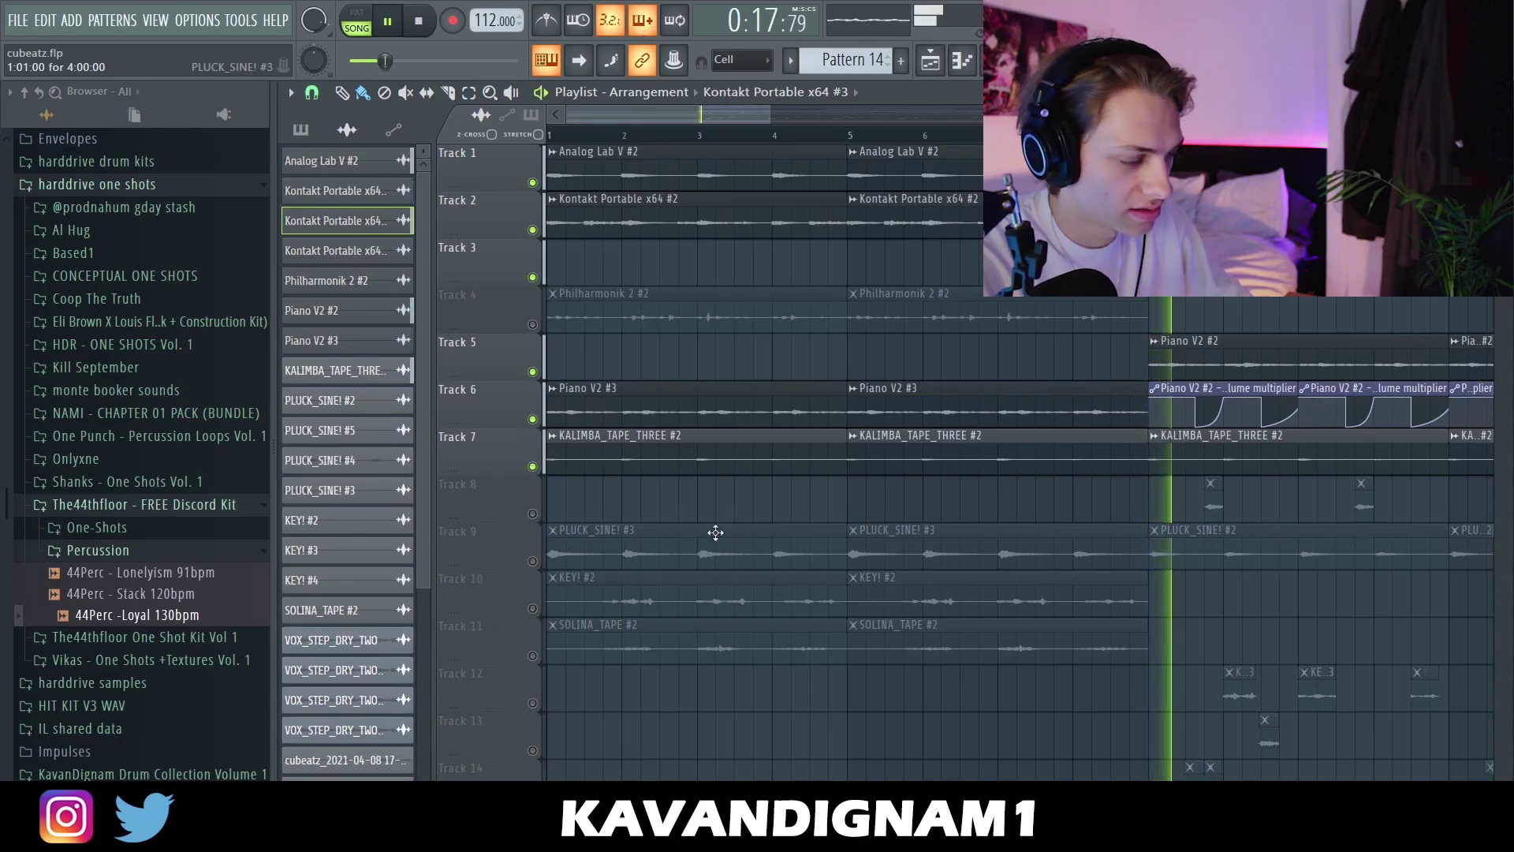
- Unmute Track 9, check the PLUCK_SINE! #2 clip's sample settings, and listen to it with the other layers from bar 9
{"action": "left_click", "coordinate": [533, 562]}
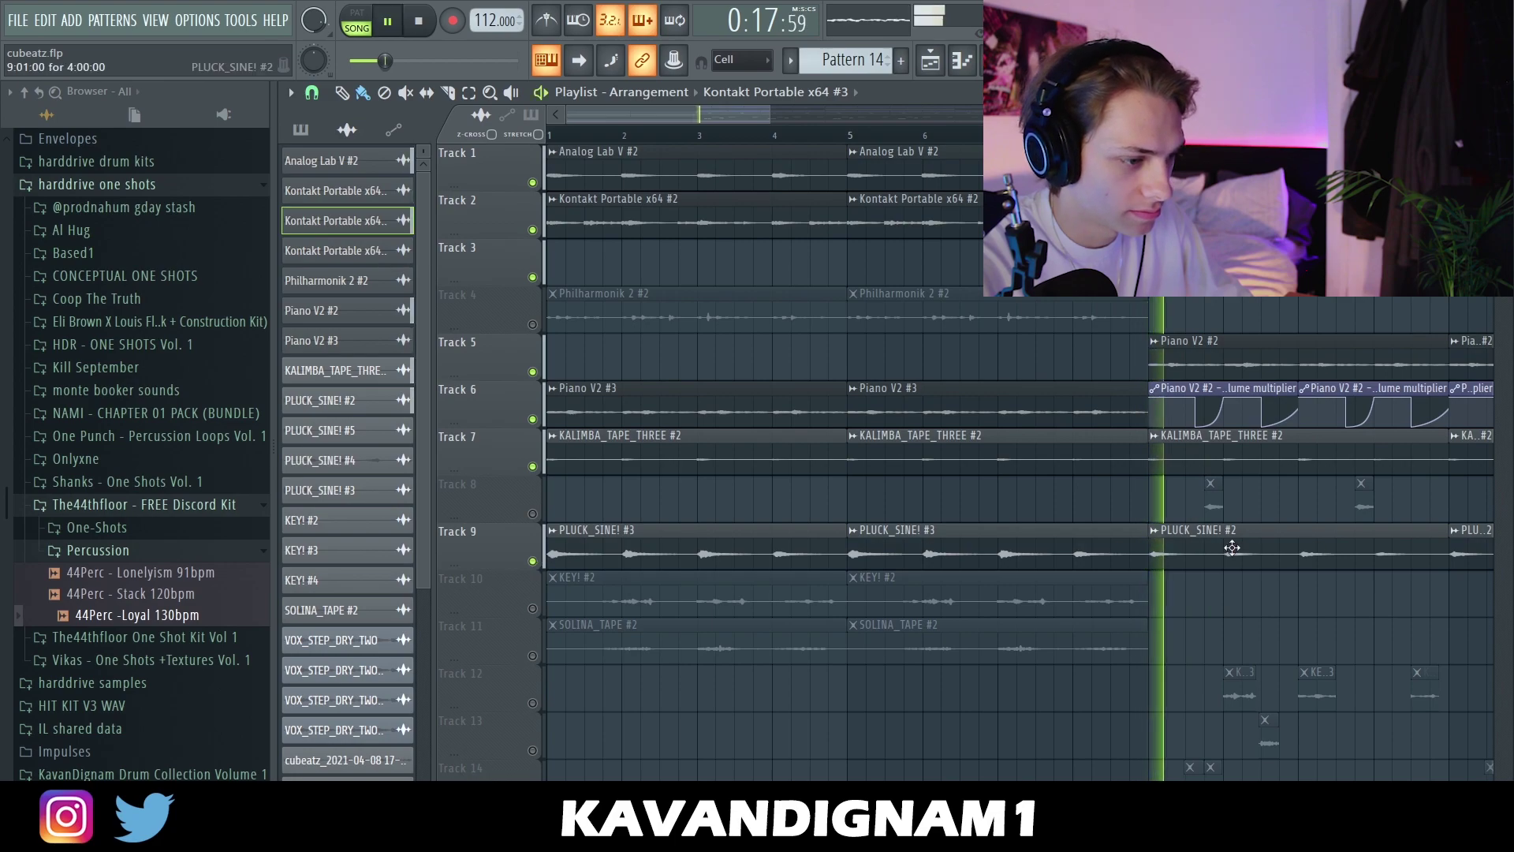
{"action": "double_click", "coordinate": [1232, 548]}
{"action": "left_click", "coordinate": [931, 267]}
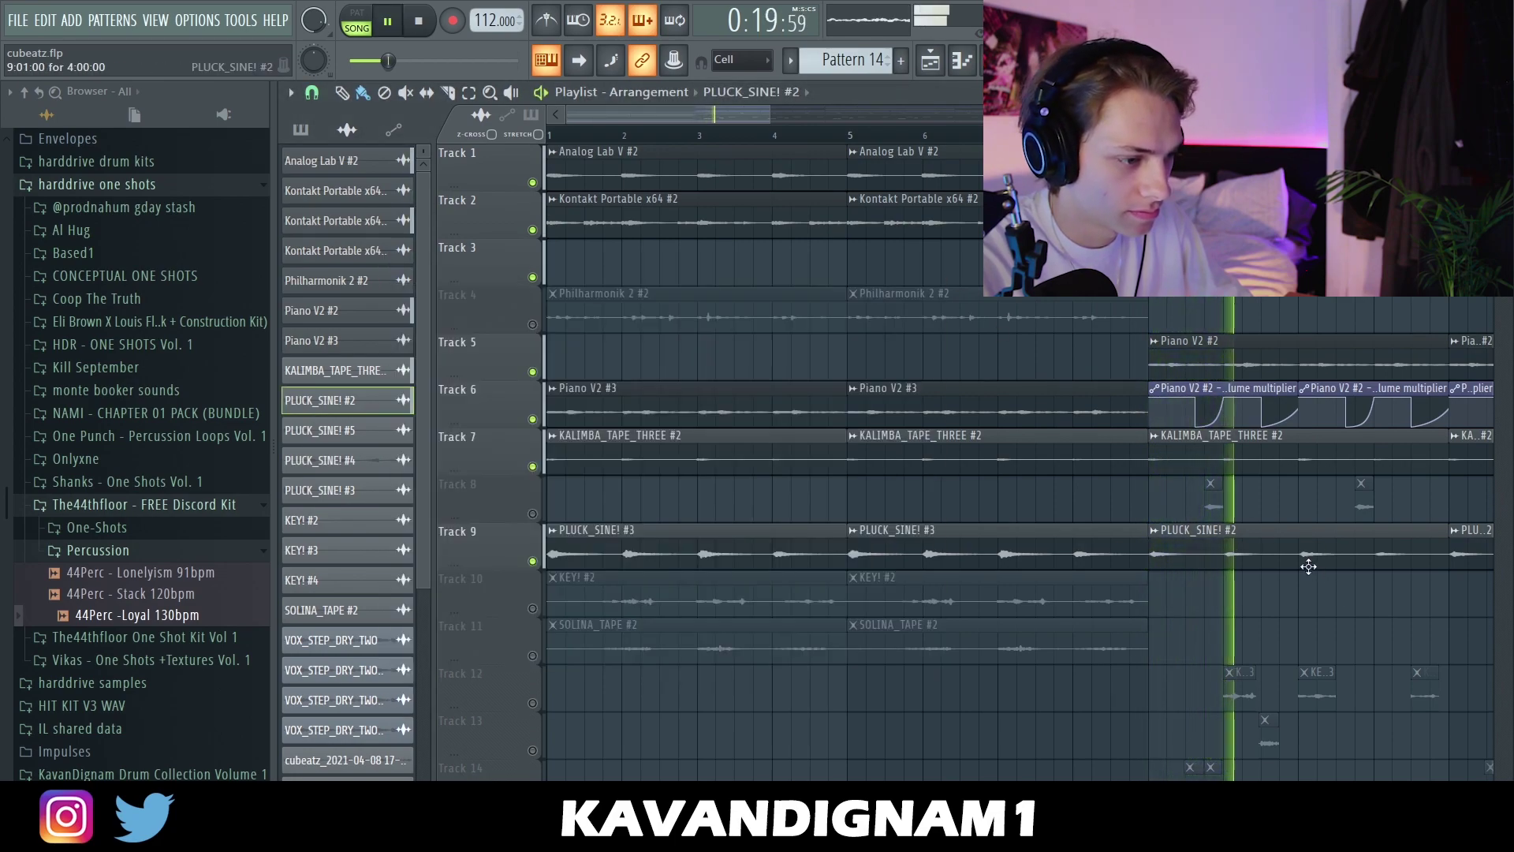
{"action": "scroll", "coordinate": [1312, 568], "scroll_direction": "down", "scroll_amount": 1}
{"action": "key", "text": "space"}
{"action": "scroll", "coordinate": [1136, 508], "scroll_direction": "up", "scroll_amount": 3}
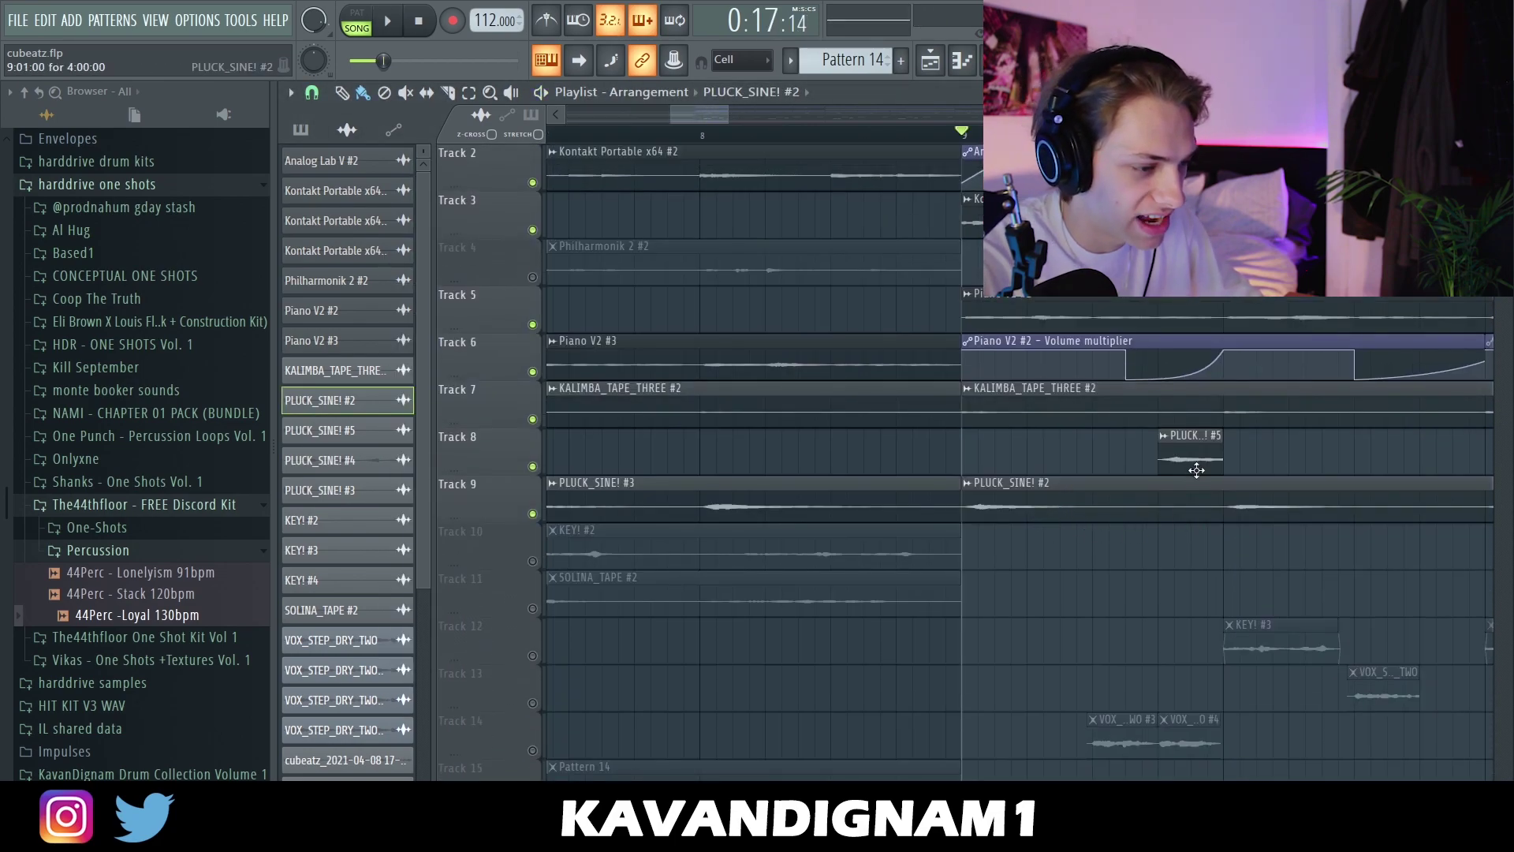
- Play the section from bar 9 with the short PLUCK_SINE! #5 clips on Track 8 included
{"action": "scroll", "coordinate": [786, 488], "scroll_direction": "down", "scroll_amount": 3}
{"action": "key", "text": "space"}
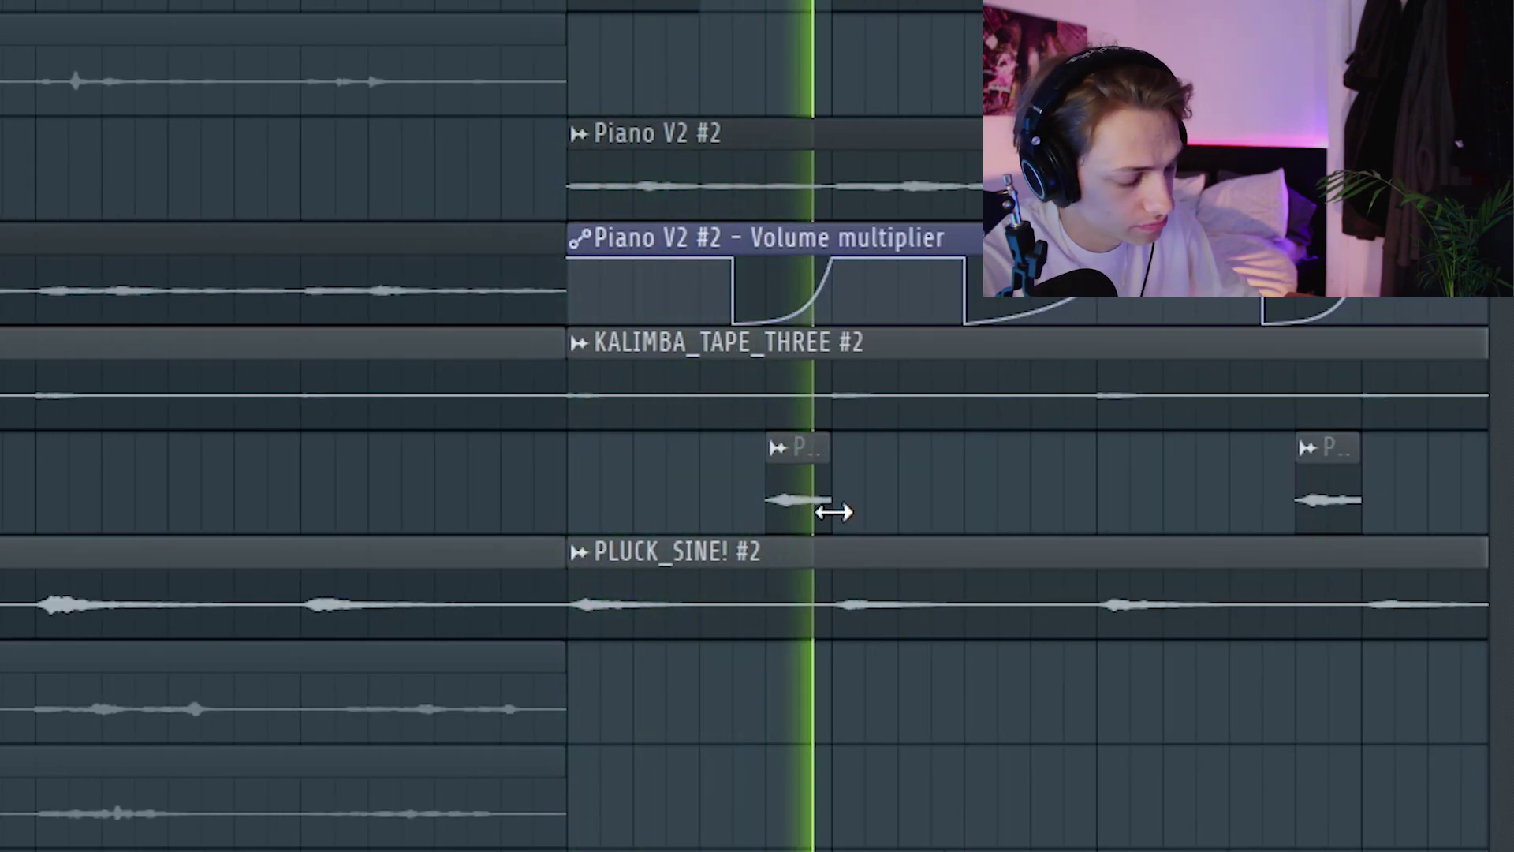
{"action": "scroll", "coordinate": [1088, 560], "scroll_direction": "down", "scroll_amount": 2}
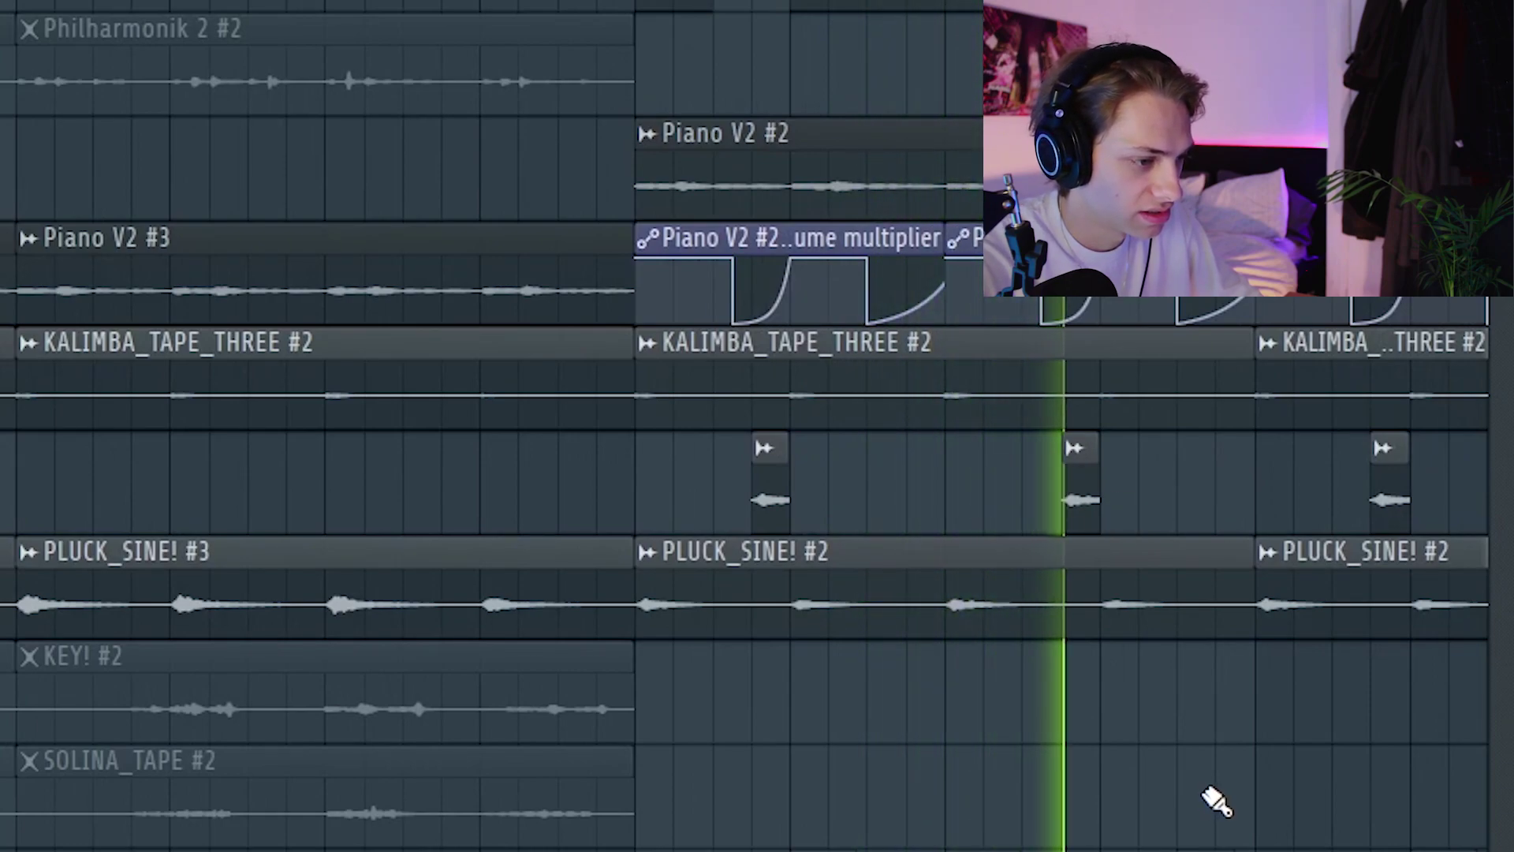
{"action": "key", "text": "space"}
- Audition the VOX_STEP_DRY_TWO chops on Tracks 13 and 14, then the soloed KEY! #3 chops on Track 12
{"action": "scroll", "coordinate": [1167, 789], "scroll_direction": "down", "scroll_amount": 3}
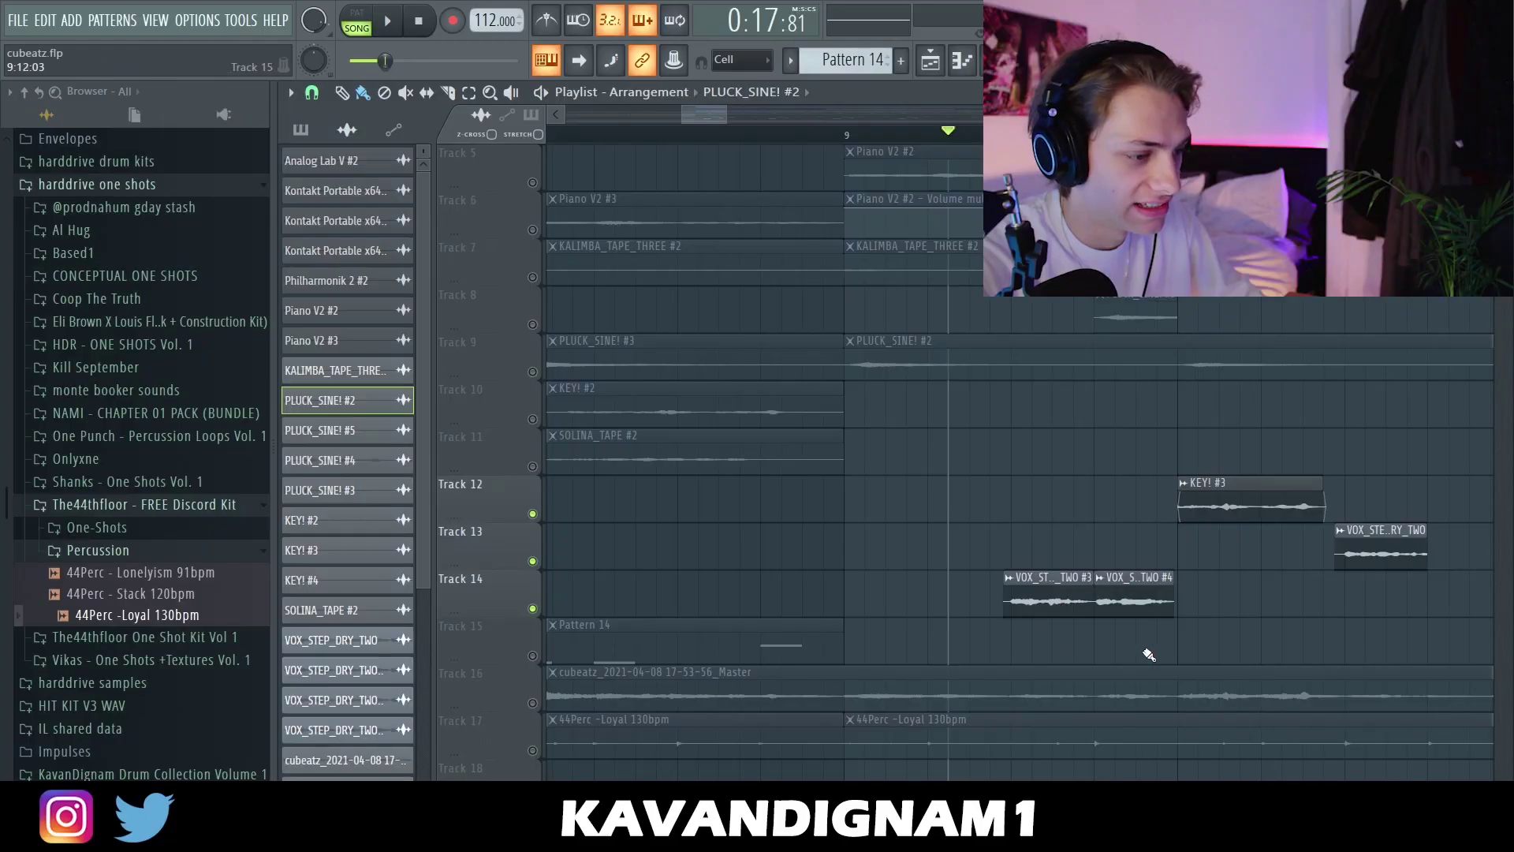
{"action": "key", "text": "space"}
{"action": "scroll", "coordinate": [1123, 630], "scroll_direction": "down", "scroll_amount": 3}
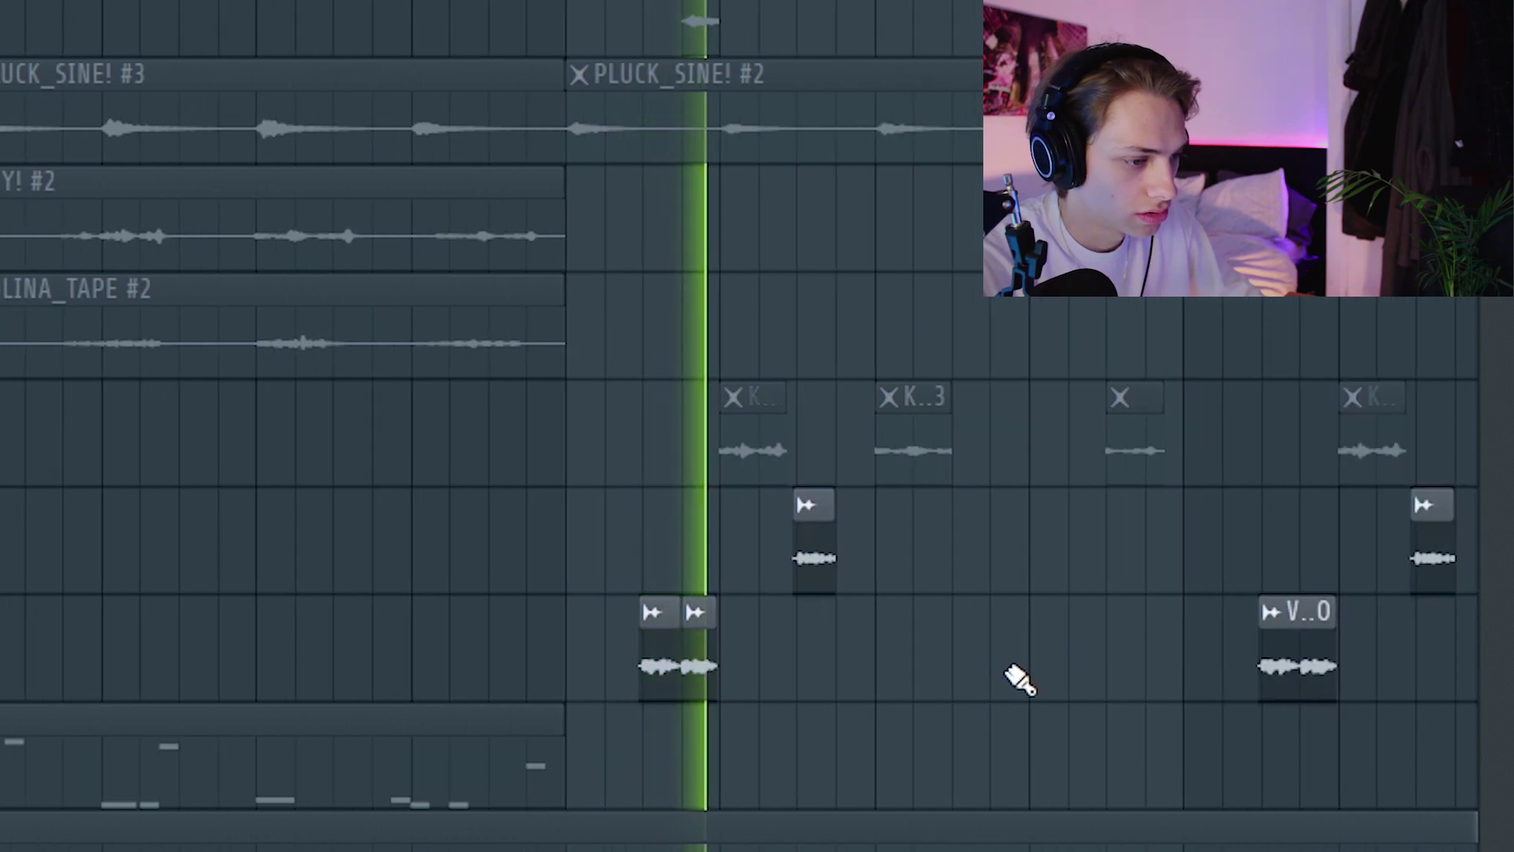
{"action": "scroll", "coordinate": [1015, 677], "scroll_direction": "up", "scroll_amount": 2}
{"action": "scroll", "coordinate": [1015, 677], "scroll_direction": "down", "scroll_amount": 2}
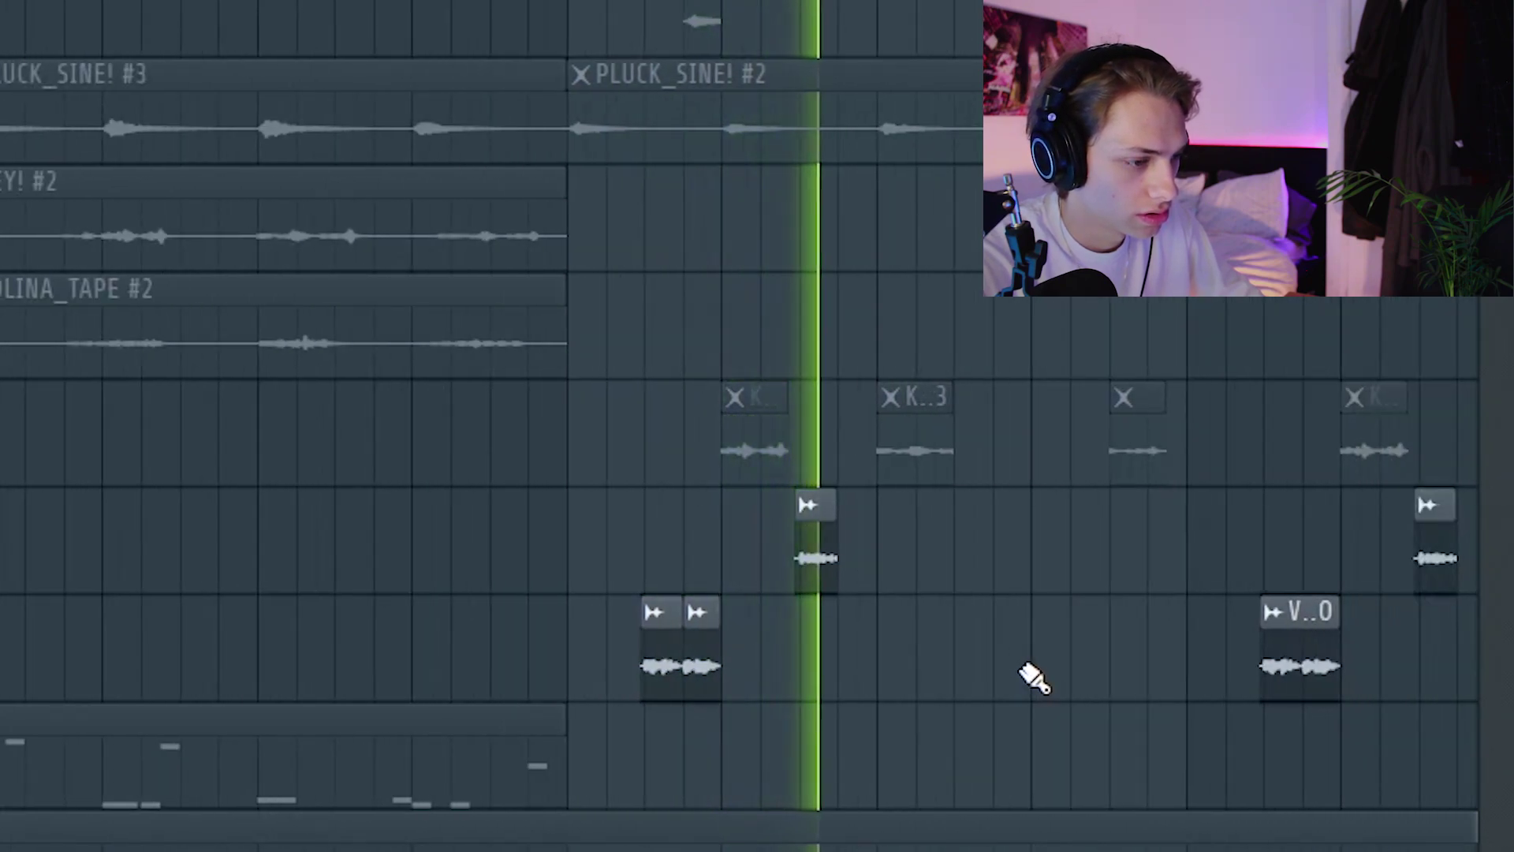
{"action": "scroll", "coordinate": [1031, 677], "scroll_direction": "up", "scroll_amount": 2}
{"action": "key", "text": "space"}
{"action": "scroll", "coordinate": [1033, 676], "scroll_direction": "down", "scroll_amount": 2}
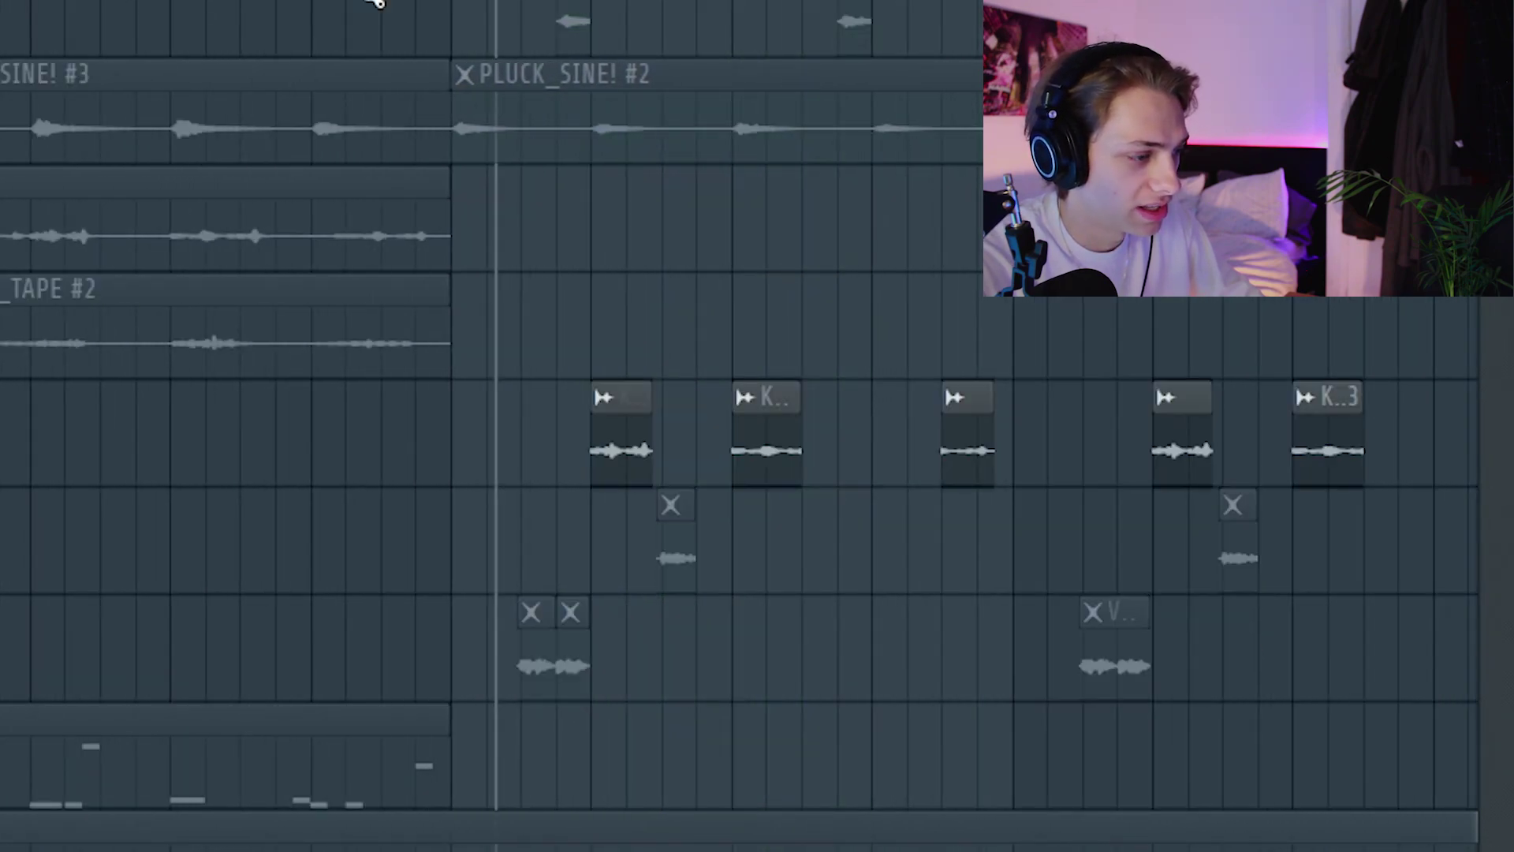
{"action": "key", "text": "space"}
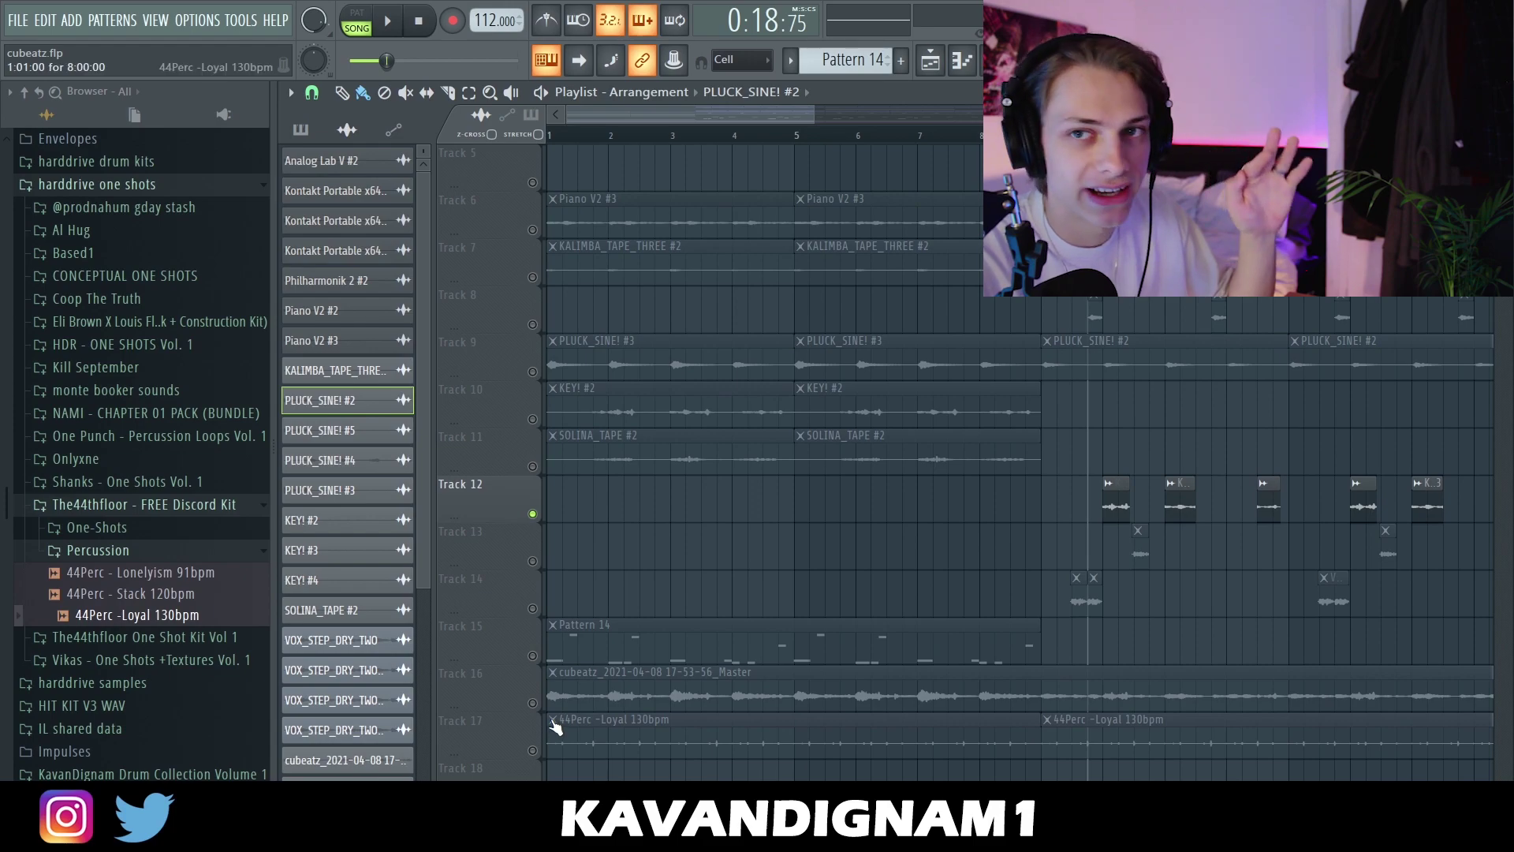
- Unmute all playlist tracks and play the full arrangement from bar 9
{"action": "scroll", "coordinate": [658, 646], "scroll_direction": "up", "scroll_amount": 4}
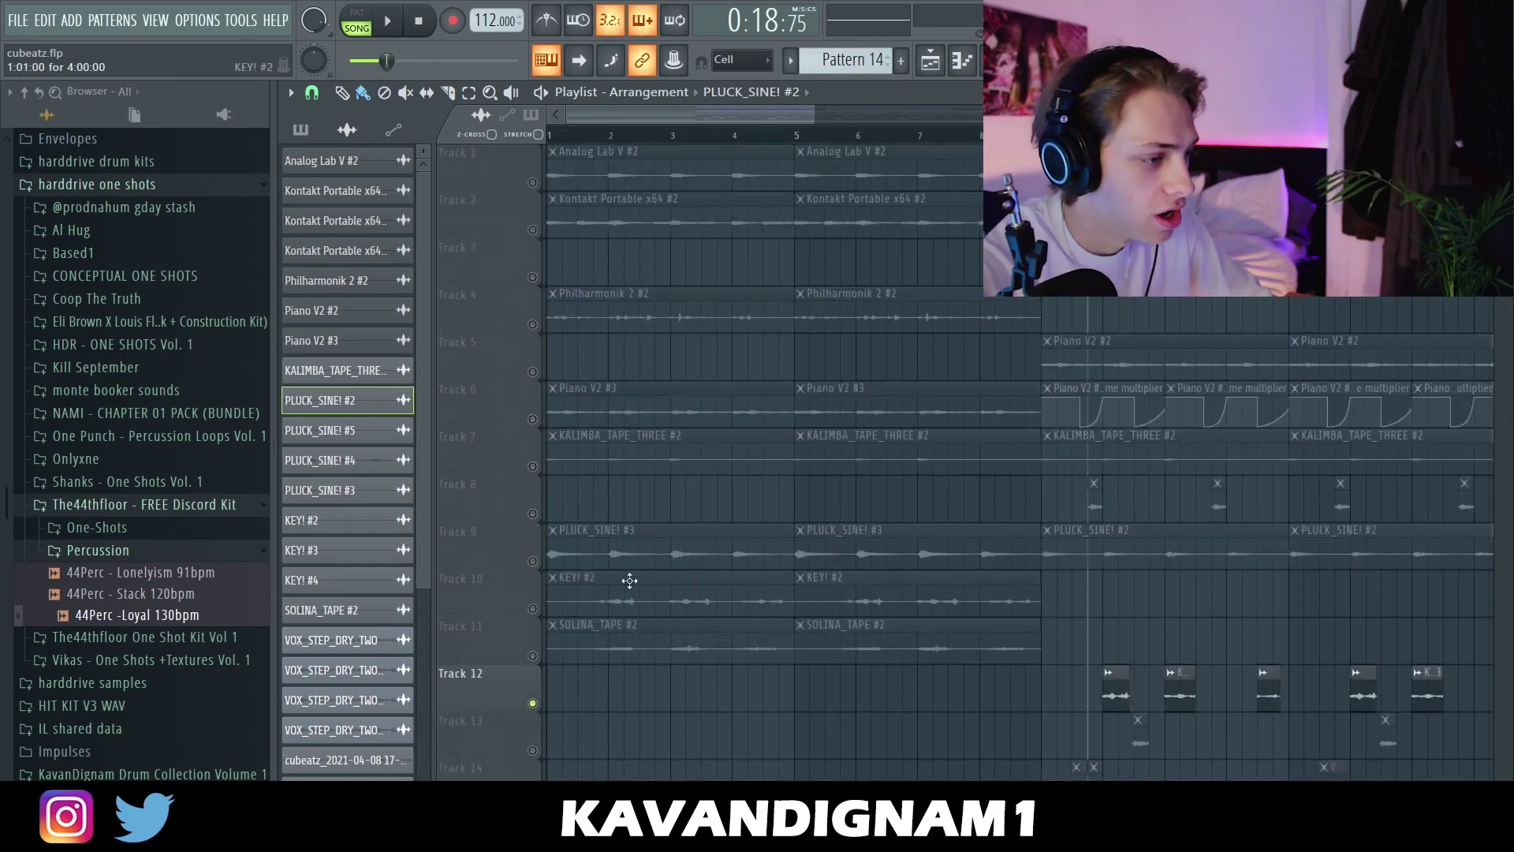
{"action": "right_click", "coordinate": [533, 183]}
{"action": "left_click", "coordinate": [532, 325]}
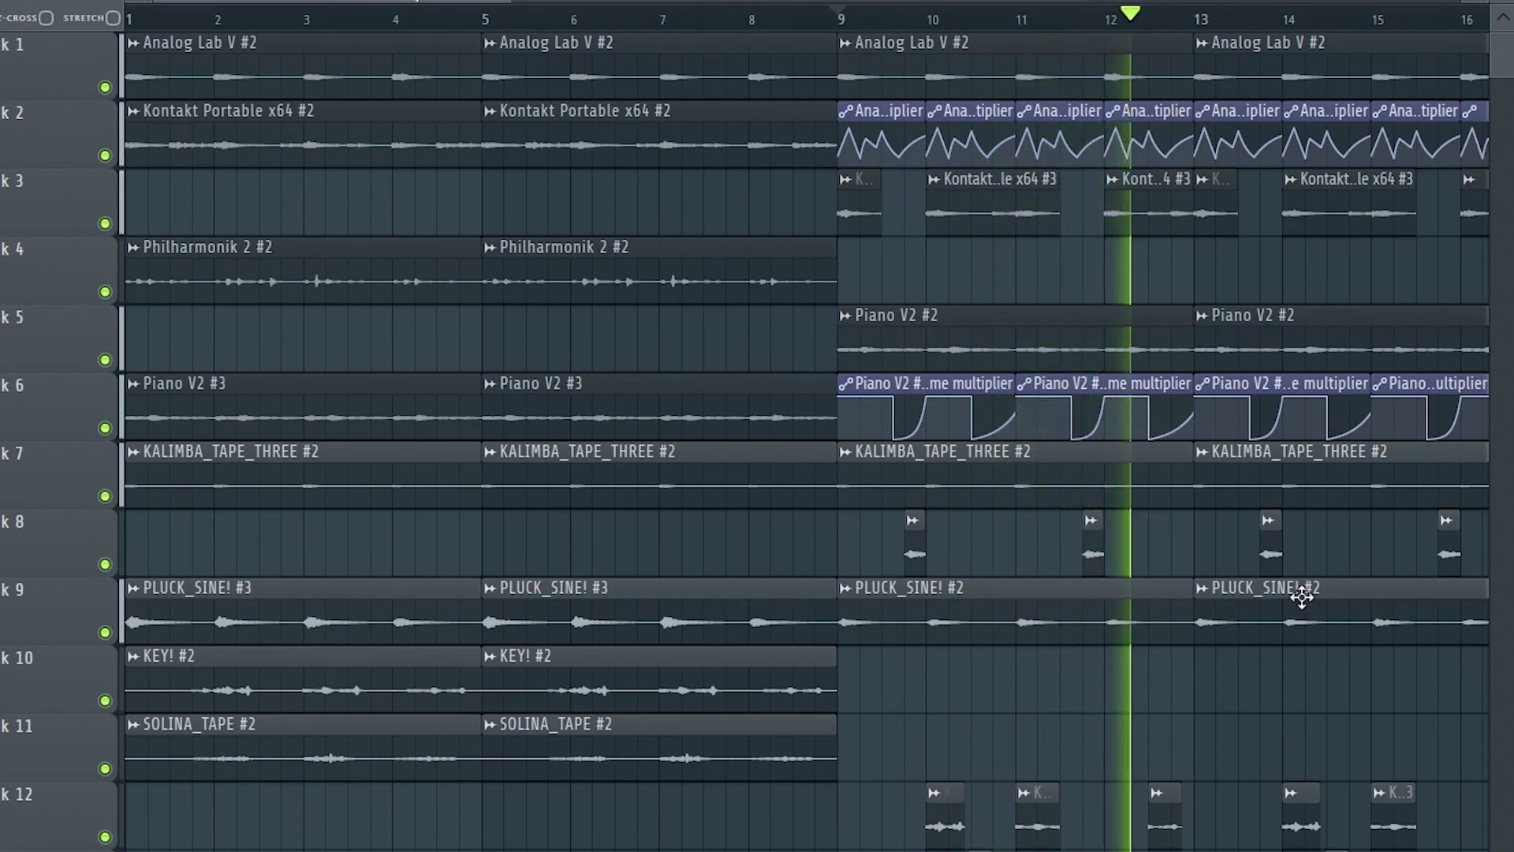
{"action": "scroll", "coordinate": [1235, 782], "scroll_direction": "down", "scroll_amount": 3}
{"action": "scroll", "coordinate": [1065, 828], "scroll_direction": "down", "scroll_amount": 1}
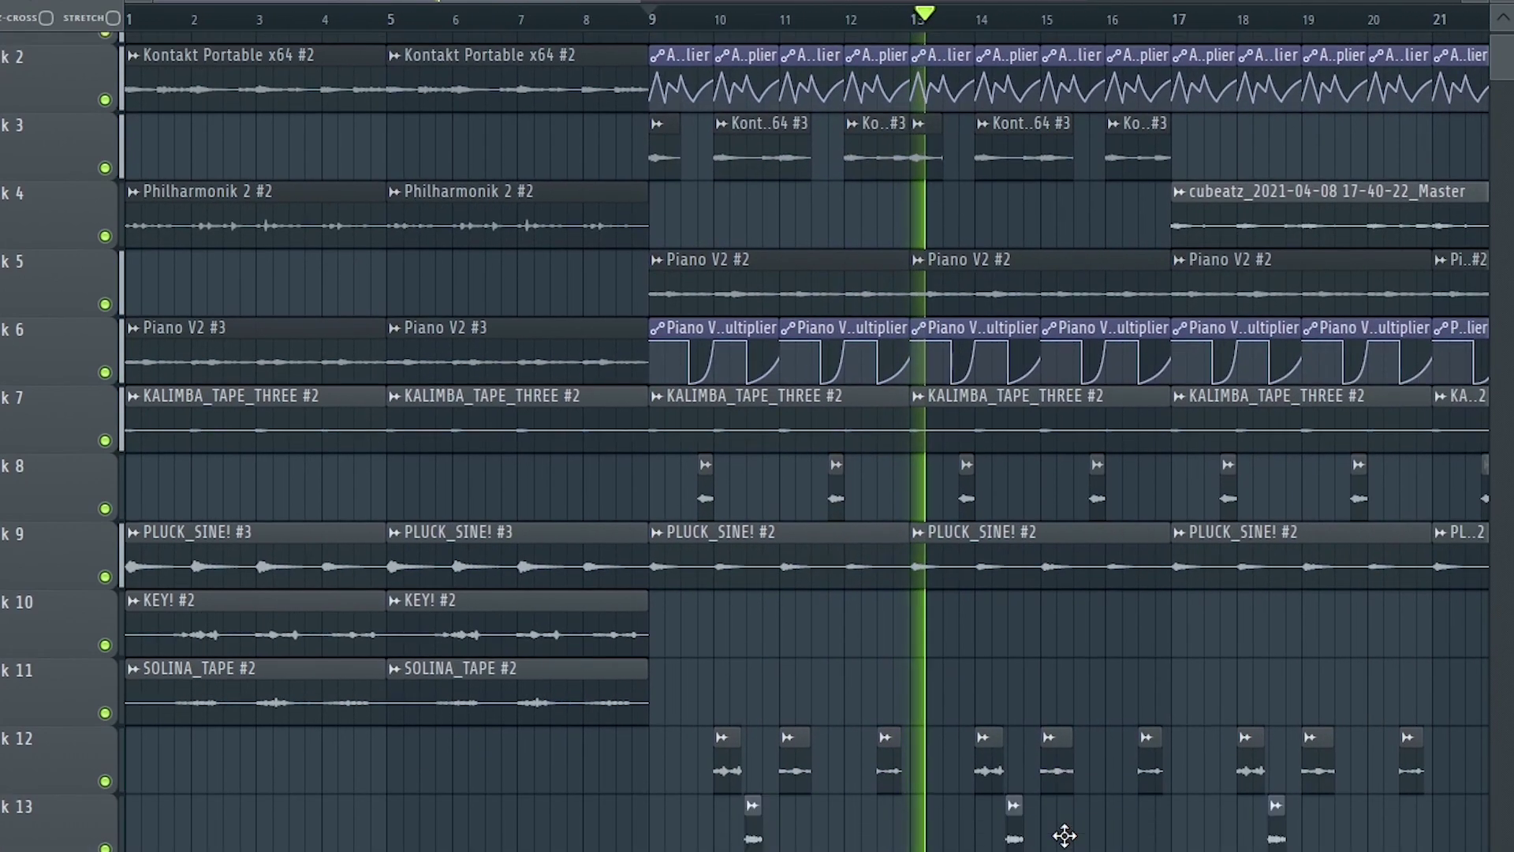
- Look over the arrangement down to Track 17, play Tracks 15 to 17 on their own, and inspect the mixer channels
{"action": "scroll", "coordinate": [1068, 832], "scroll_direction": "down", "scroll_amount": 2}
{"action": "scroll", "coordinate": [1065, 832], "scroll_direction": "down", "scroll_amount": 1}
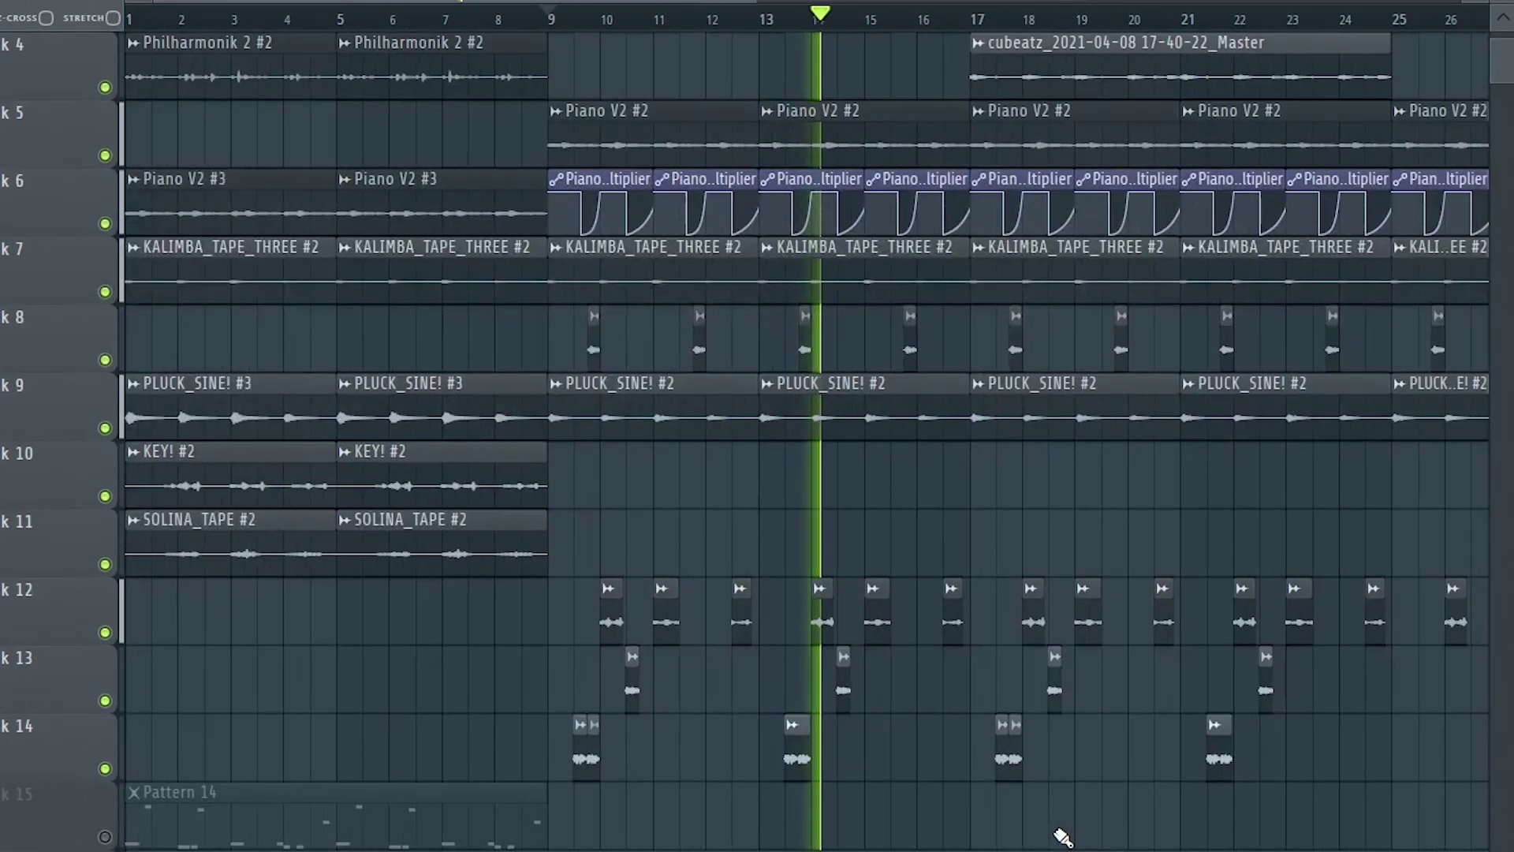
{"action": "scroll", "coordinate": [1061, 834], "scroll_direction": "up", "scroll_amount": 3}
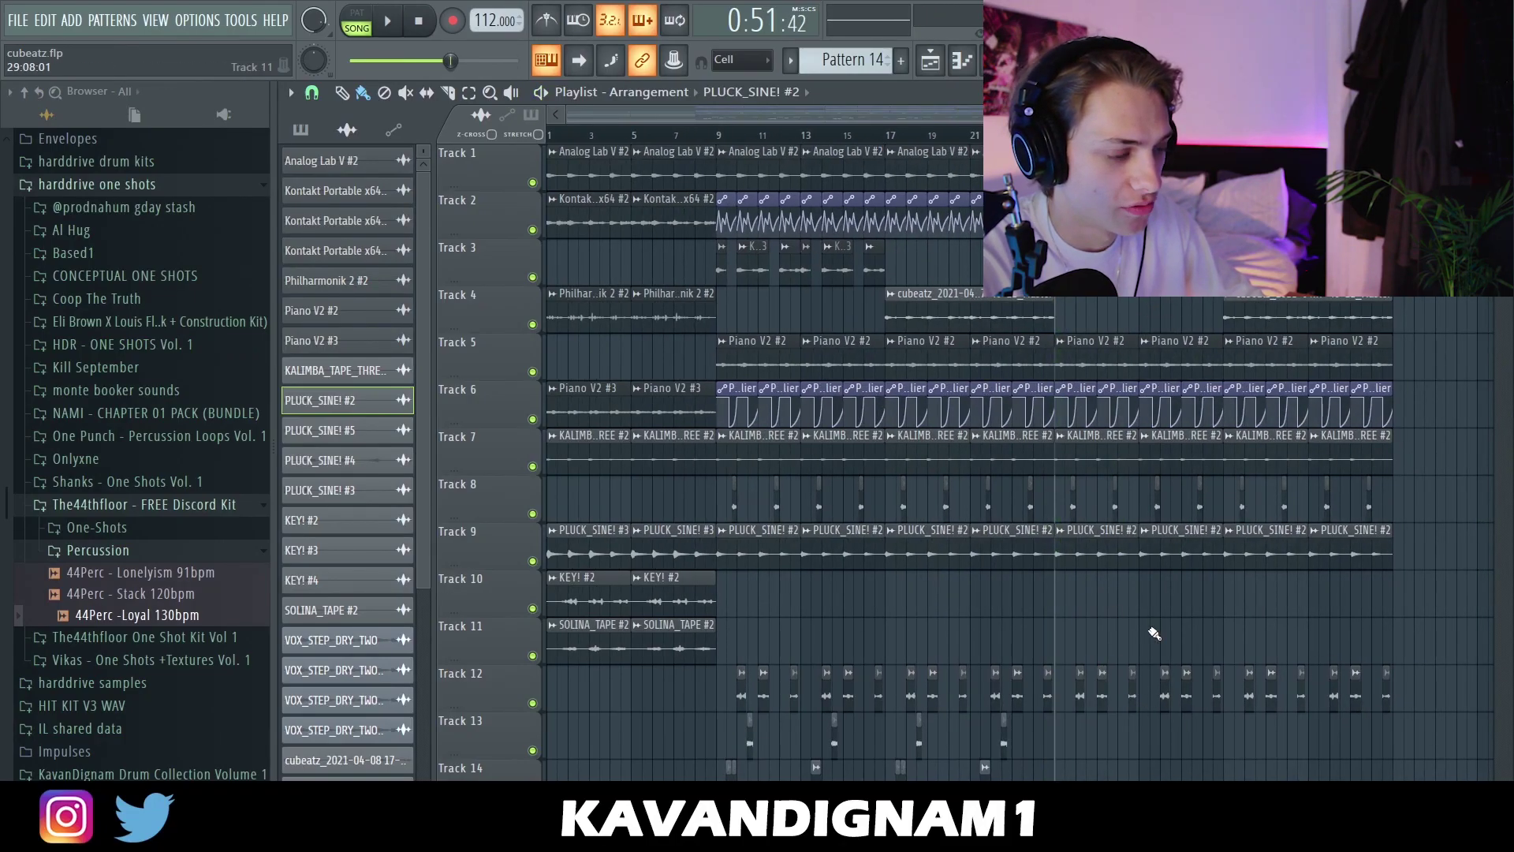
{"action": "scroll", "coordinate": [1159, 646], "scroll_direction": "down", "scroll_amount": 2}
{"action": "key", "text": "space"}
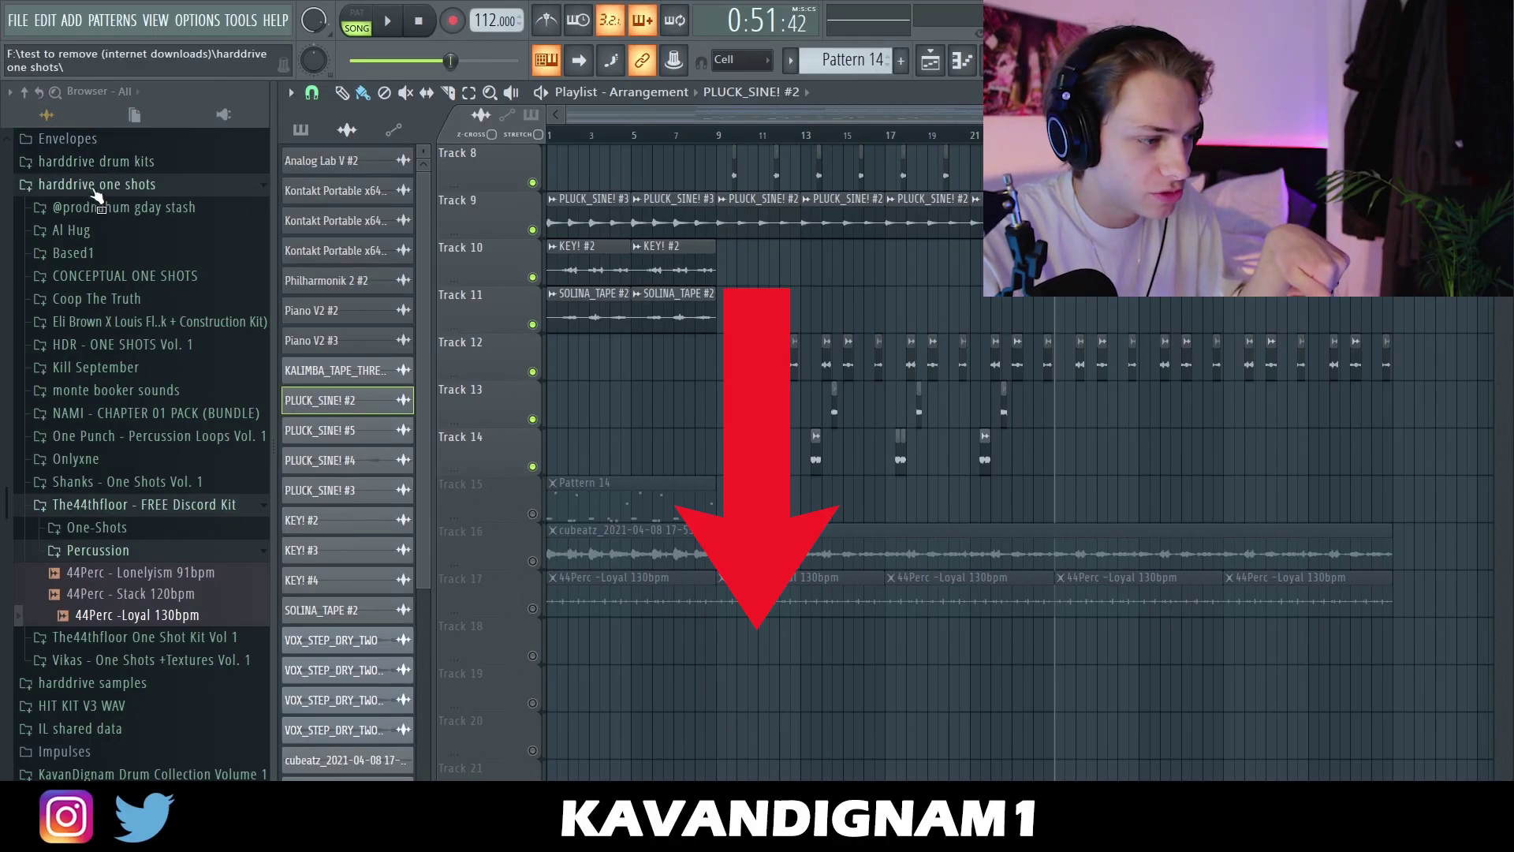
{"action": "key", "text": "F9"}
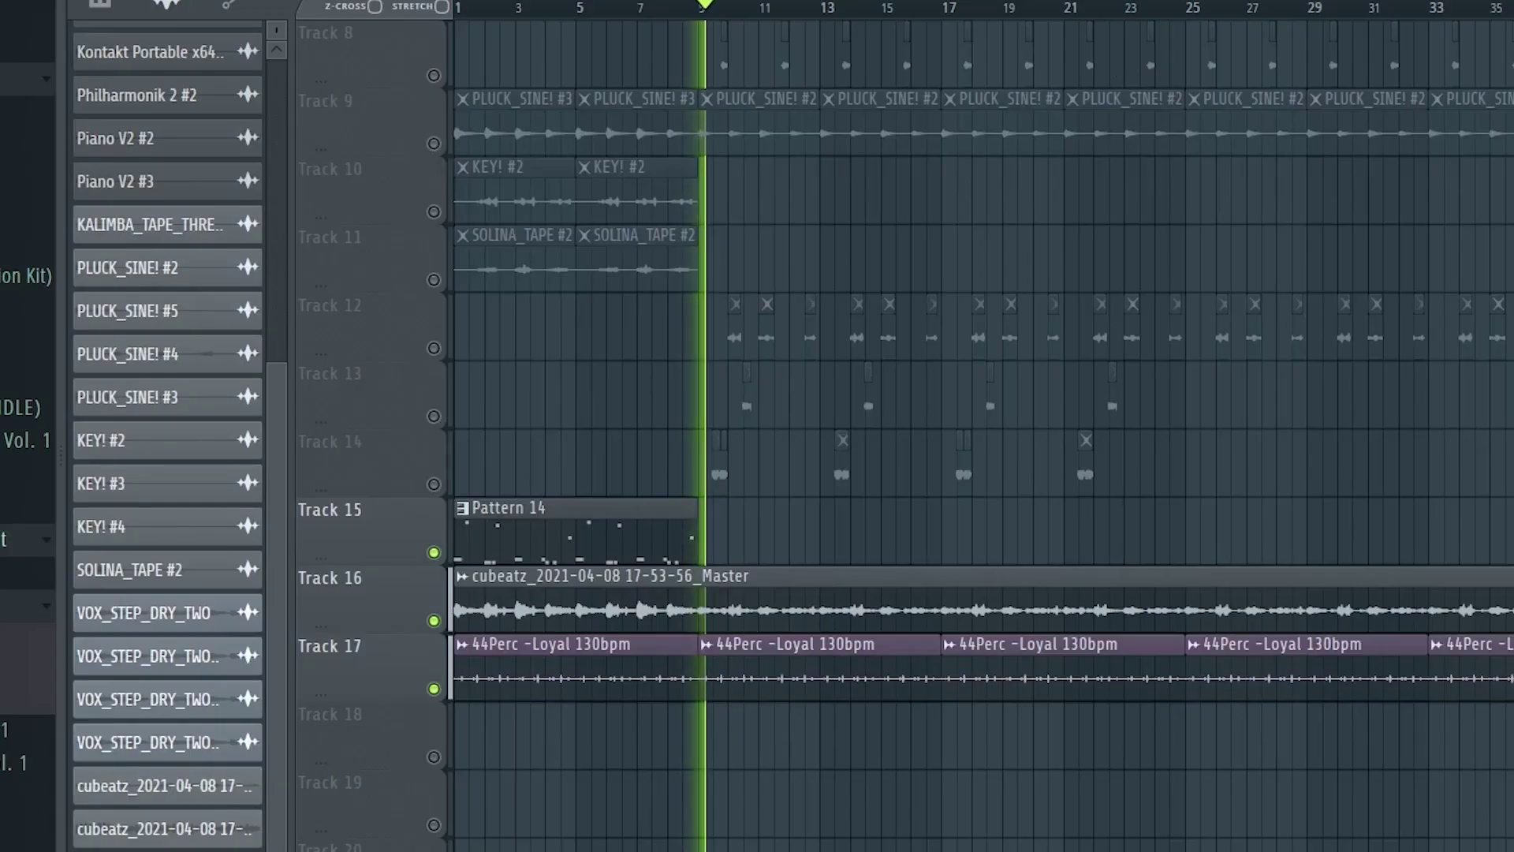
{"action": "key", "text": "F9"}
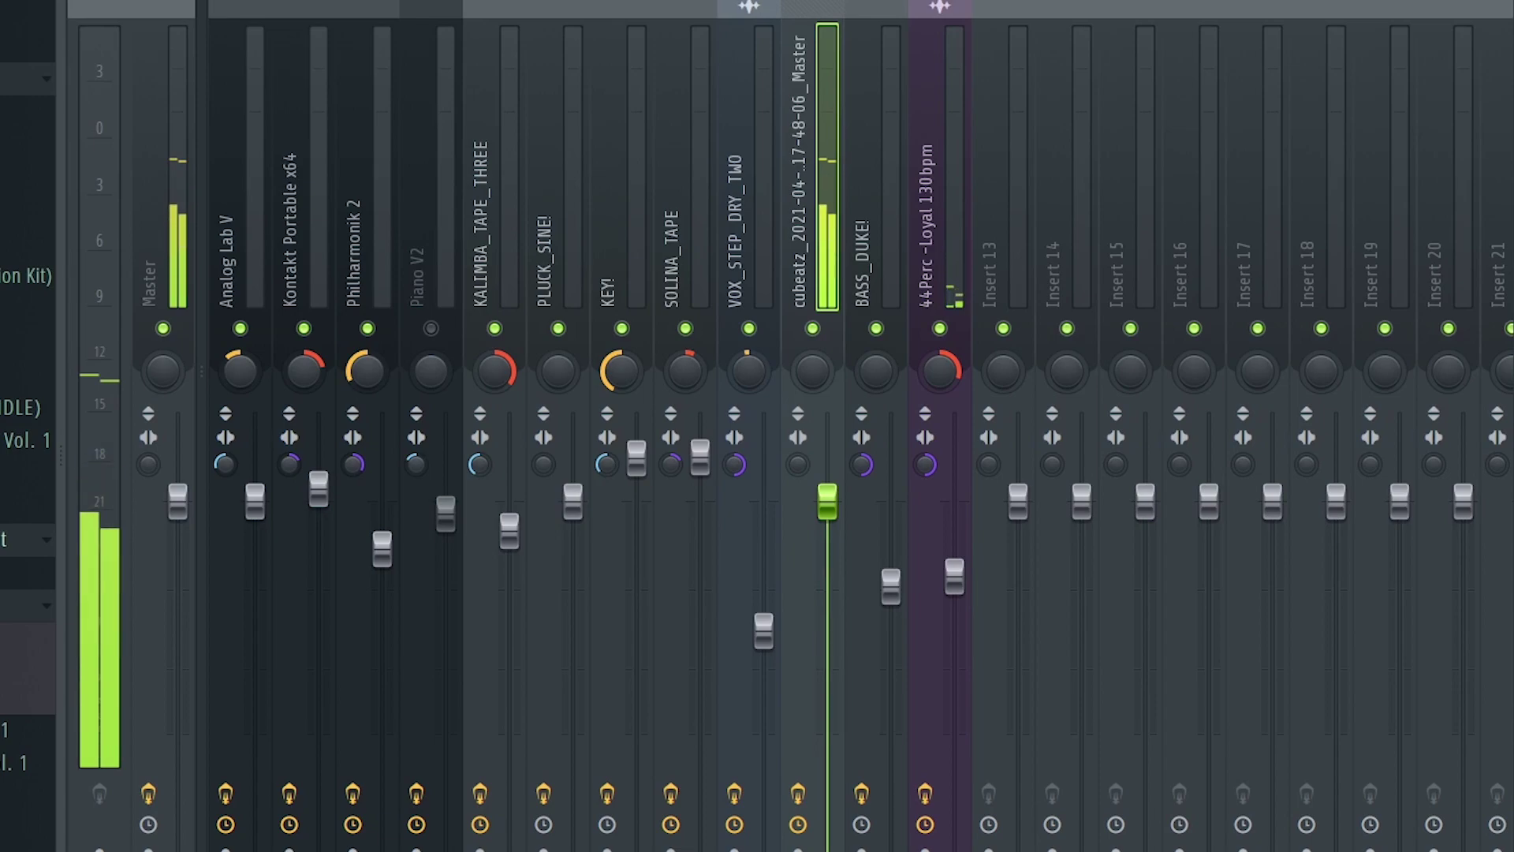
- Move the cubeatz c#m 112 clip in the playlist to the start of Track 1
{"action": "key", "text": "F5"}
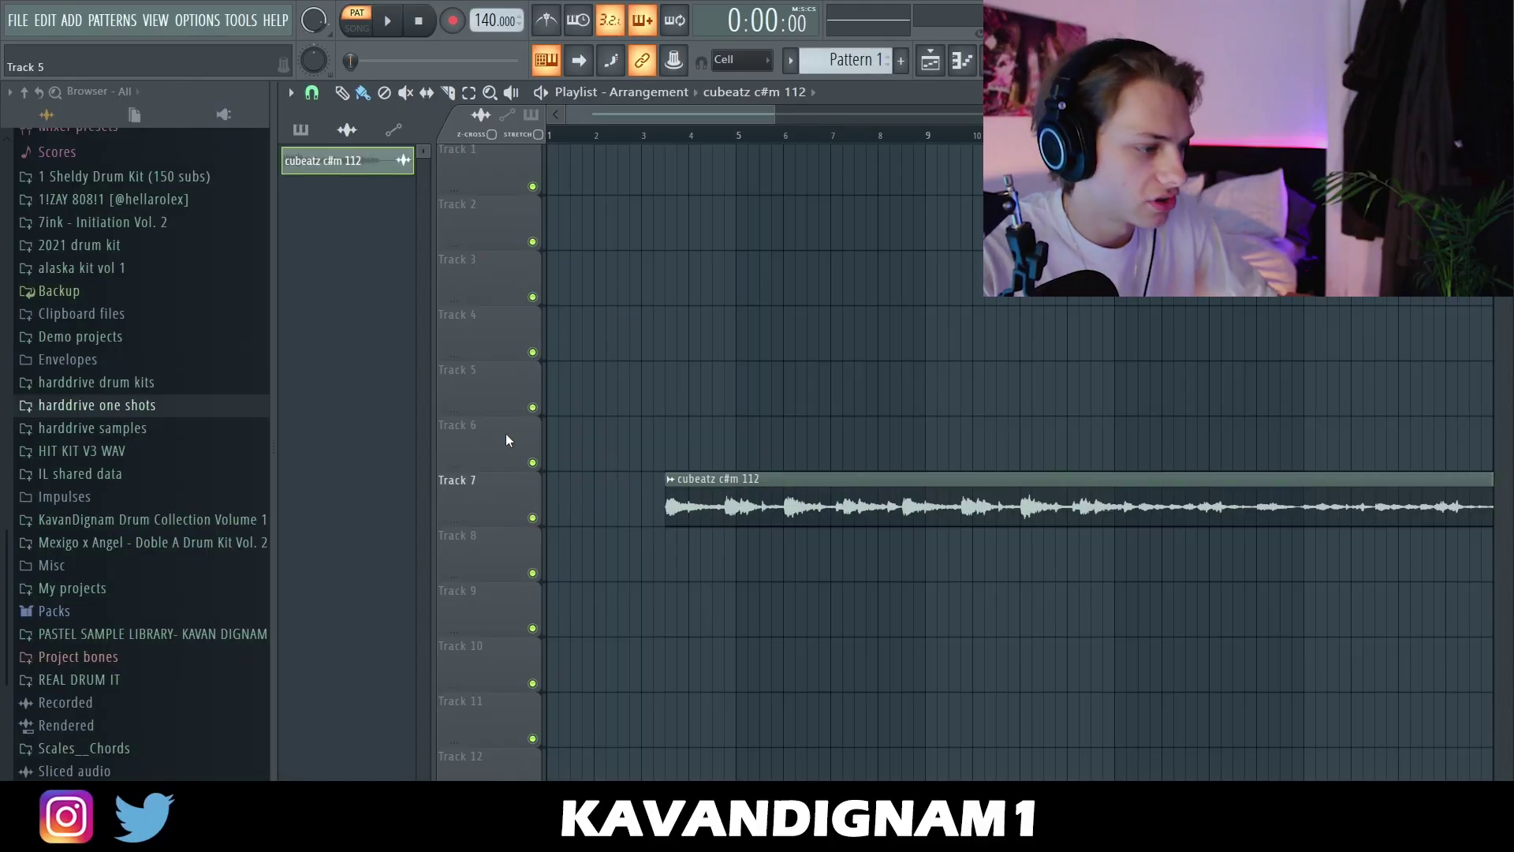
{"action": "left_click_drag", "start_coordinate": [706, 482], "coordinate": [587, 156]}
{"action": "scroll", "coordinate": [588, 155], "scroll_direction": "up", "scroll_amount": 3}
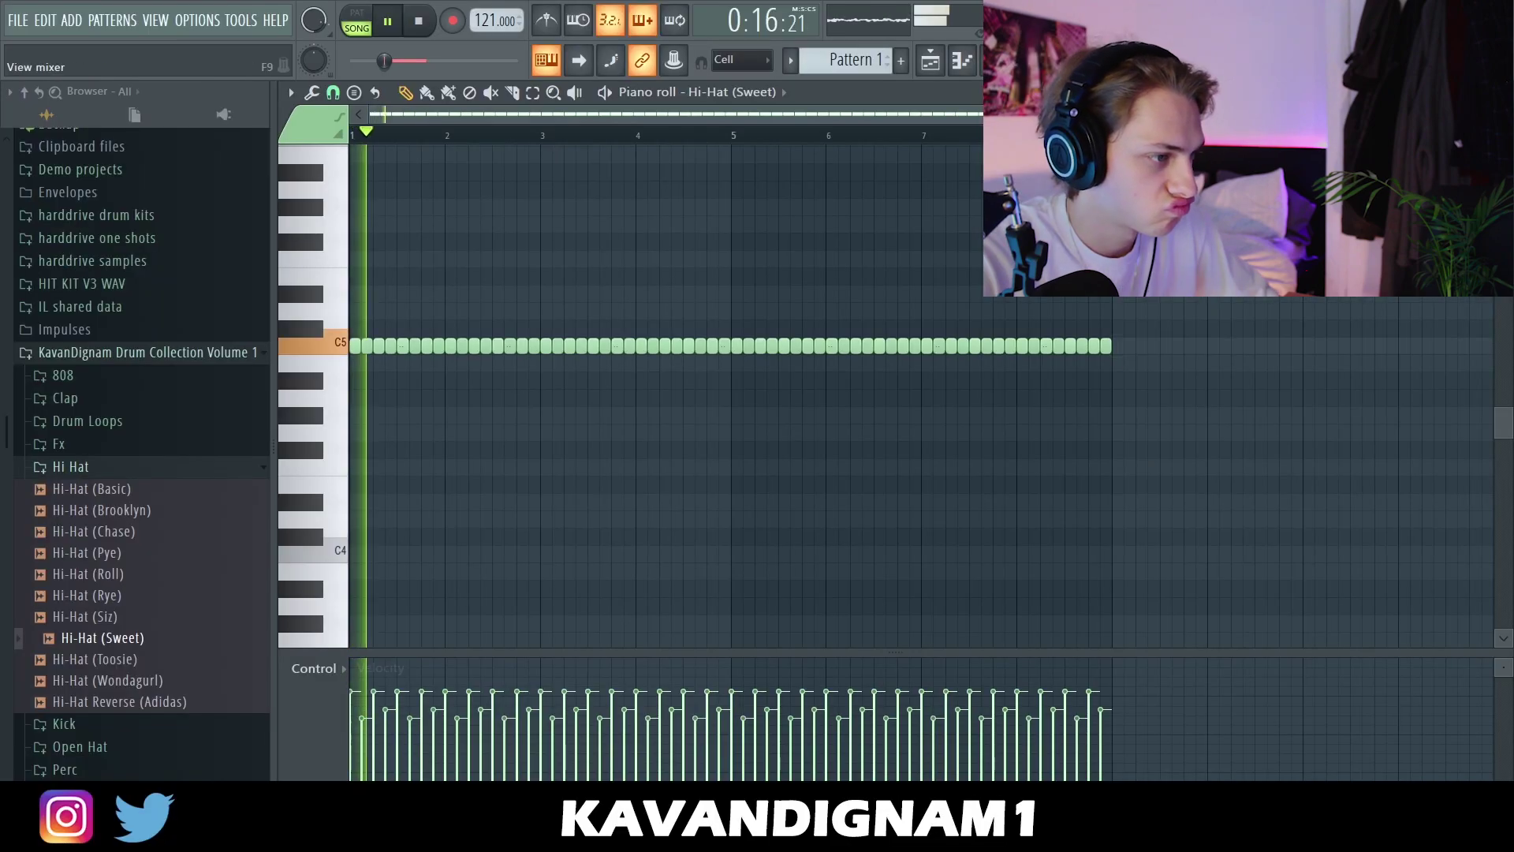
- Switch from the Hi Hat samples to the 808 folder and review the 808 (SpinzBoost) notes from bar 1
{"action": "key", "text": "F6"}
{"action": "left_click", "coordinate": [87, 466]}
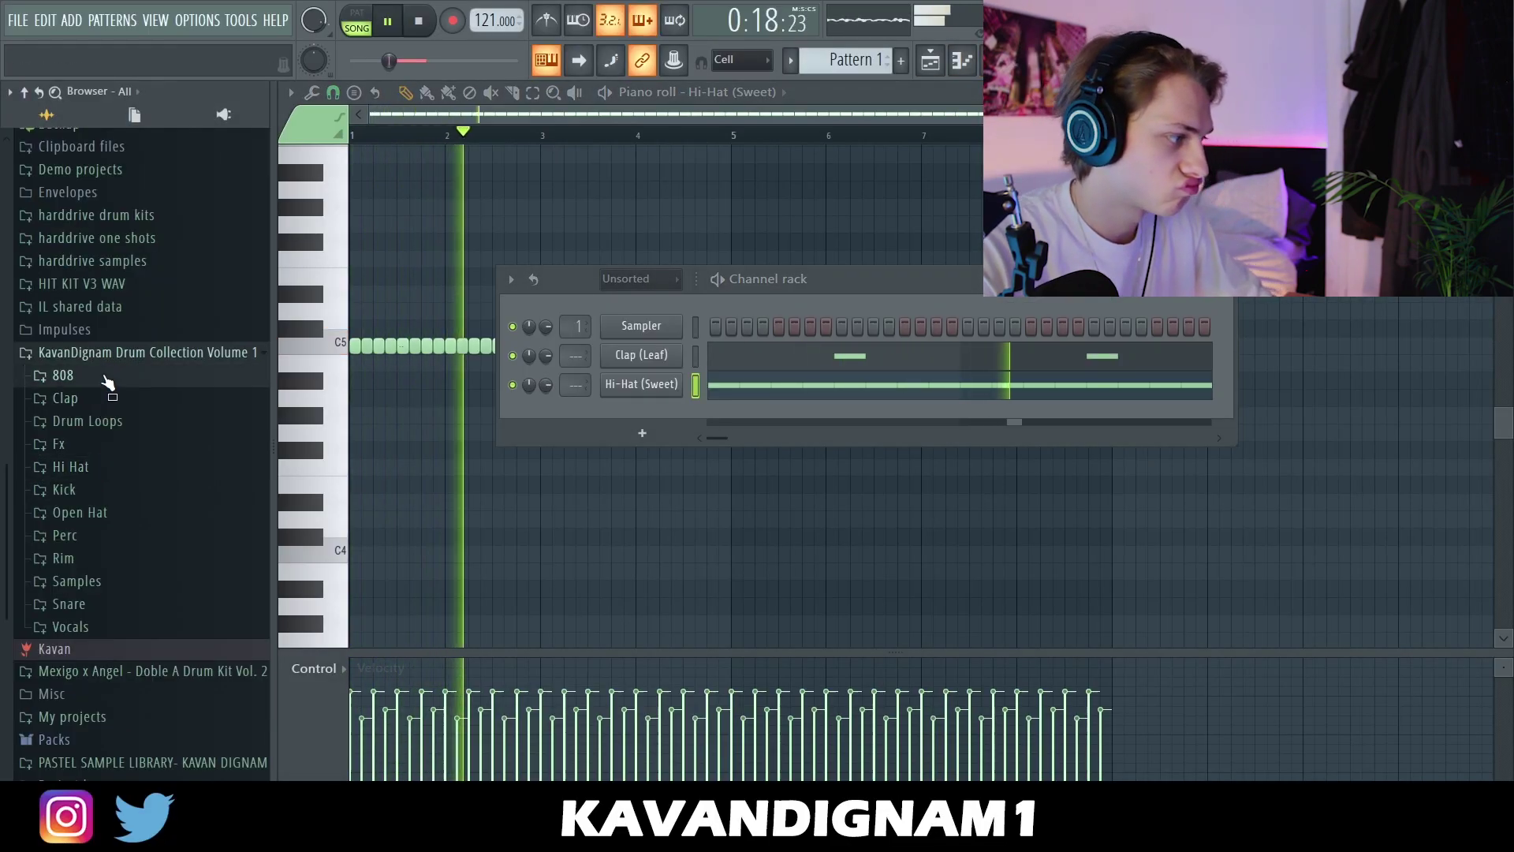
{"action": "left_click", "coordinate": [71, 375]}
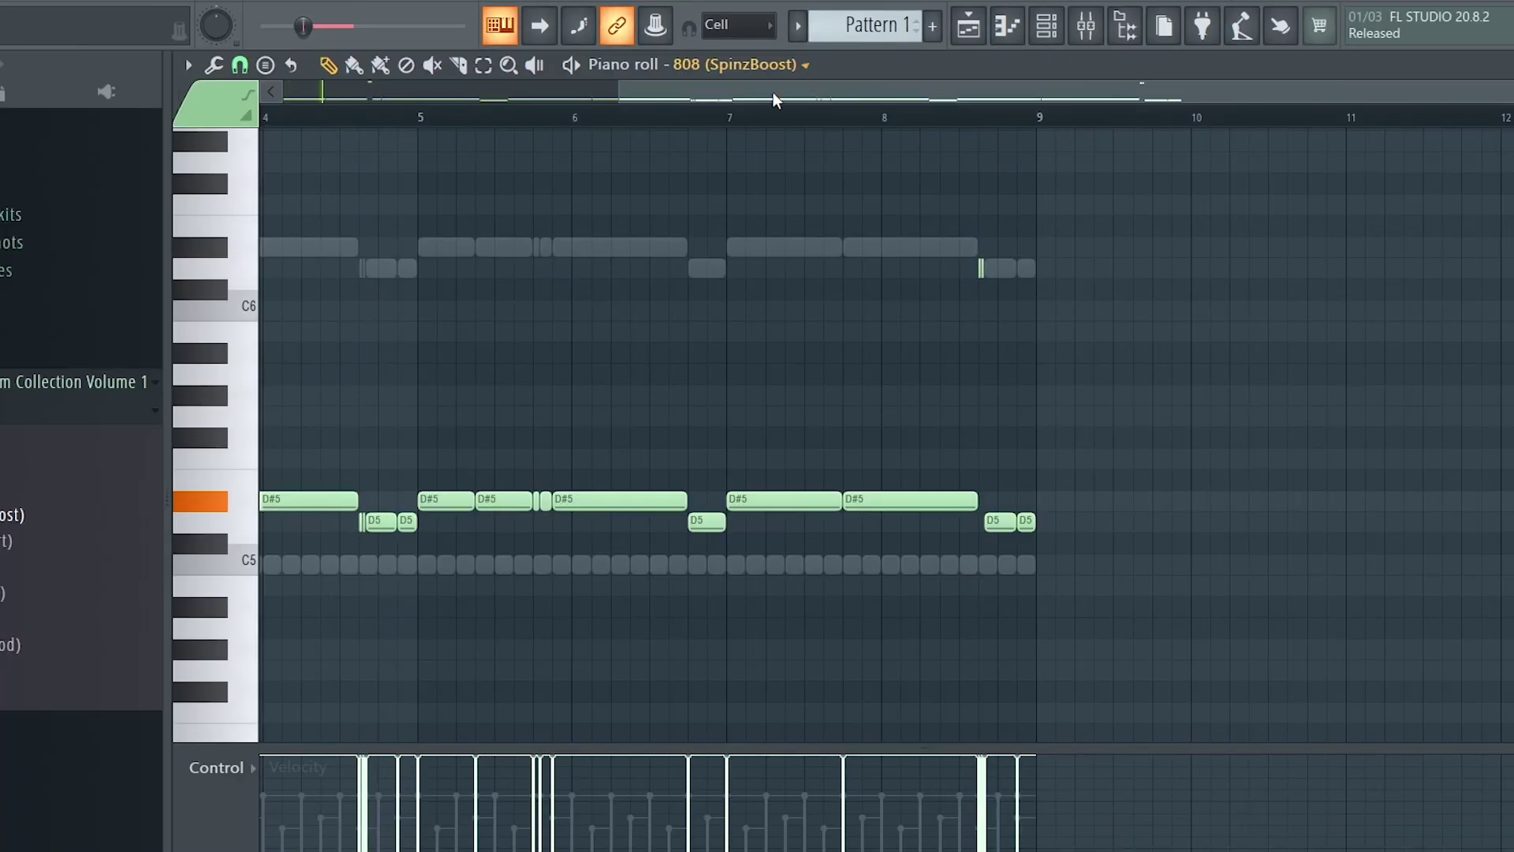
{"action": "left_click_drag", "start_coordinate": [777, 100], "coordinate": [436, 98]}
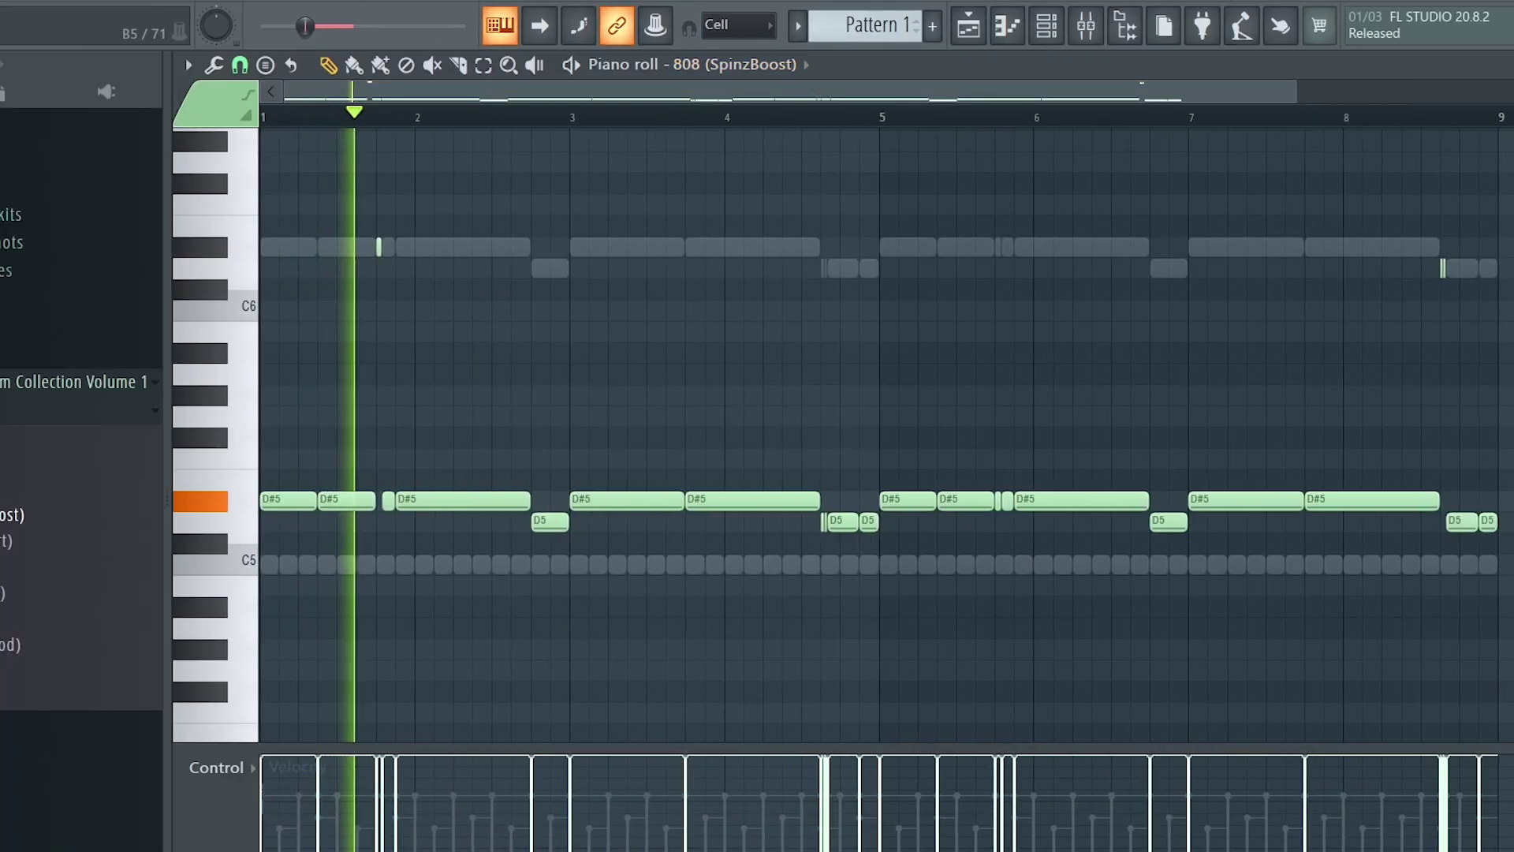
{"action": "left_click_drag", "start_coordinate": [1298, 89], "coordinate": [1343, 81]}
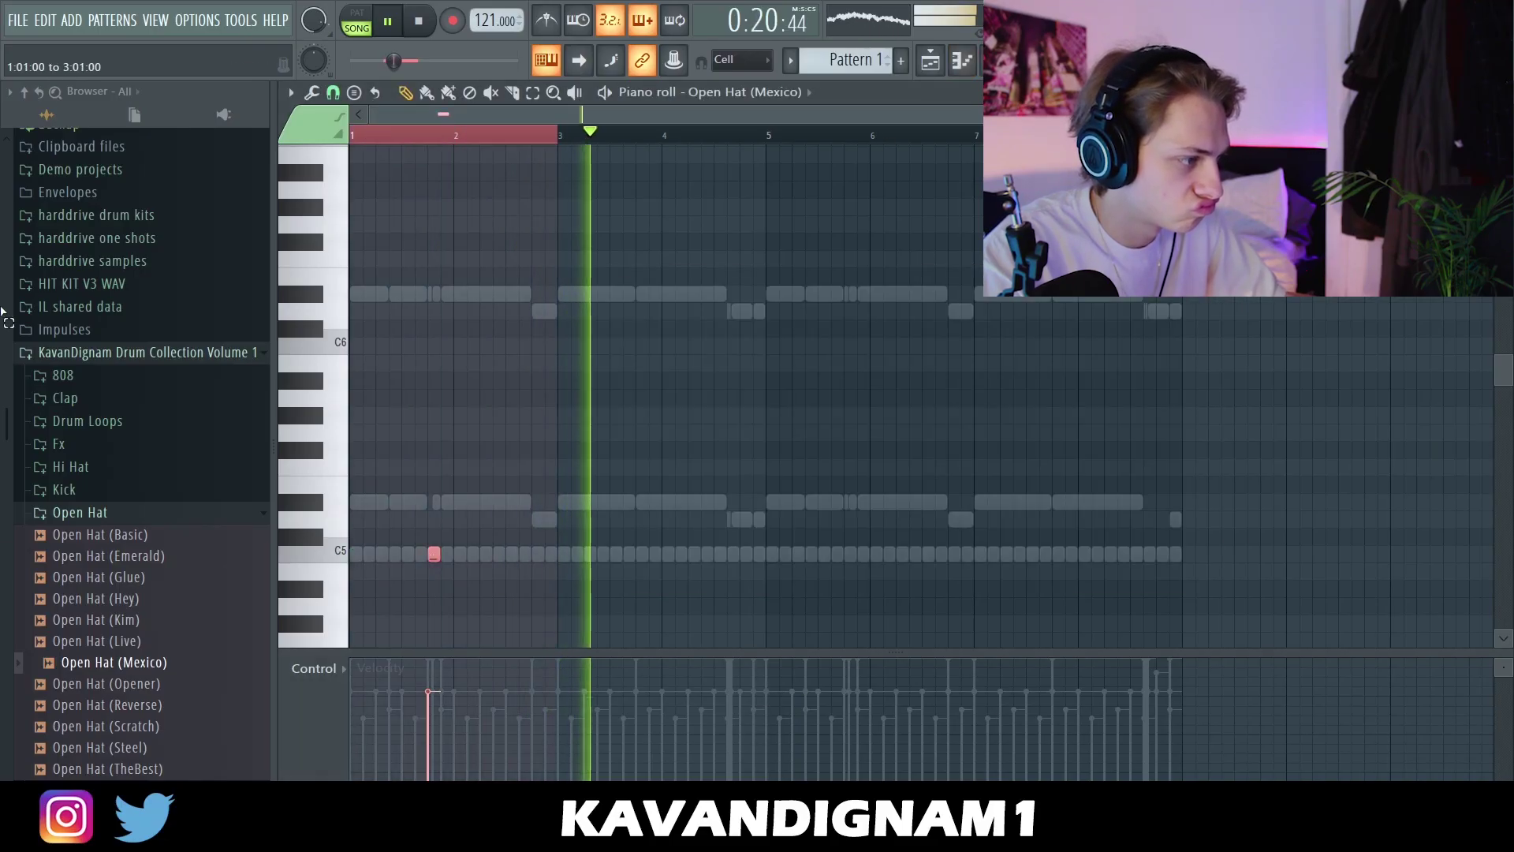
- Repeat the two-bar Open Hat (Mexico) hit across the eight-bar pattern and collapse the Open Hat sample folder
{"action": "key", "text": "z"}
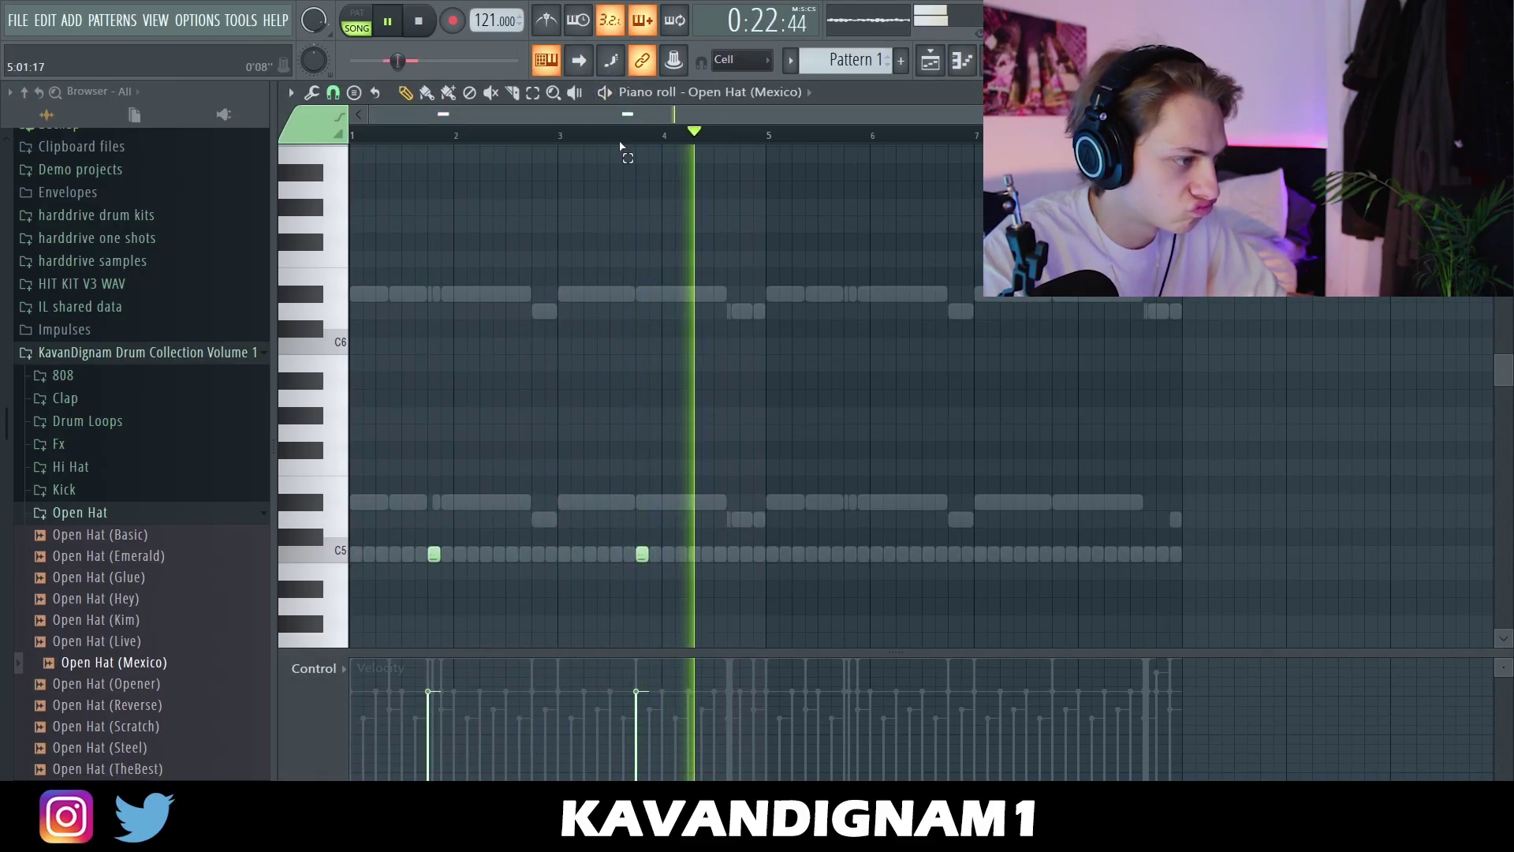
{"action": "key", "text": "ctrl+b"}
{"action": "key", "text": "F6"}
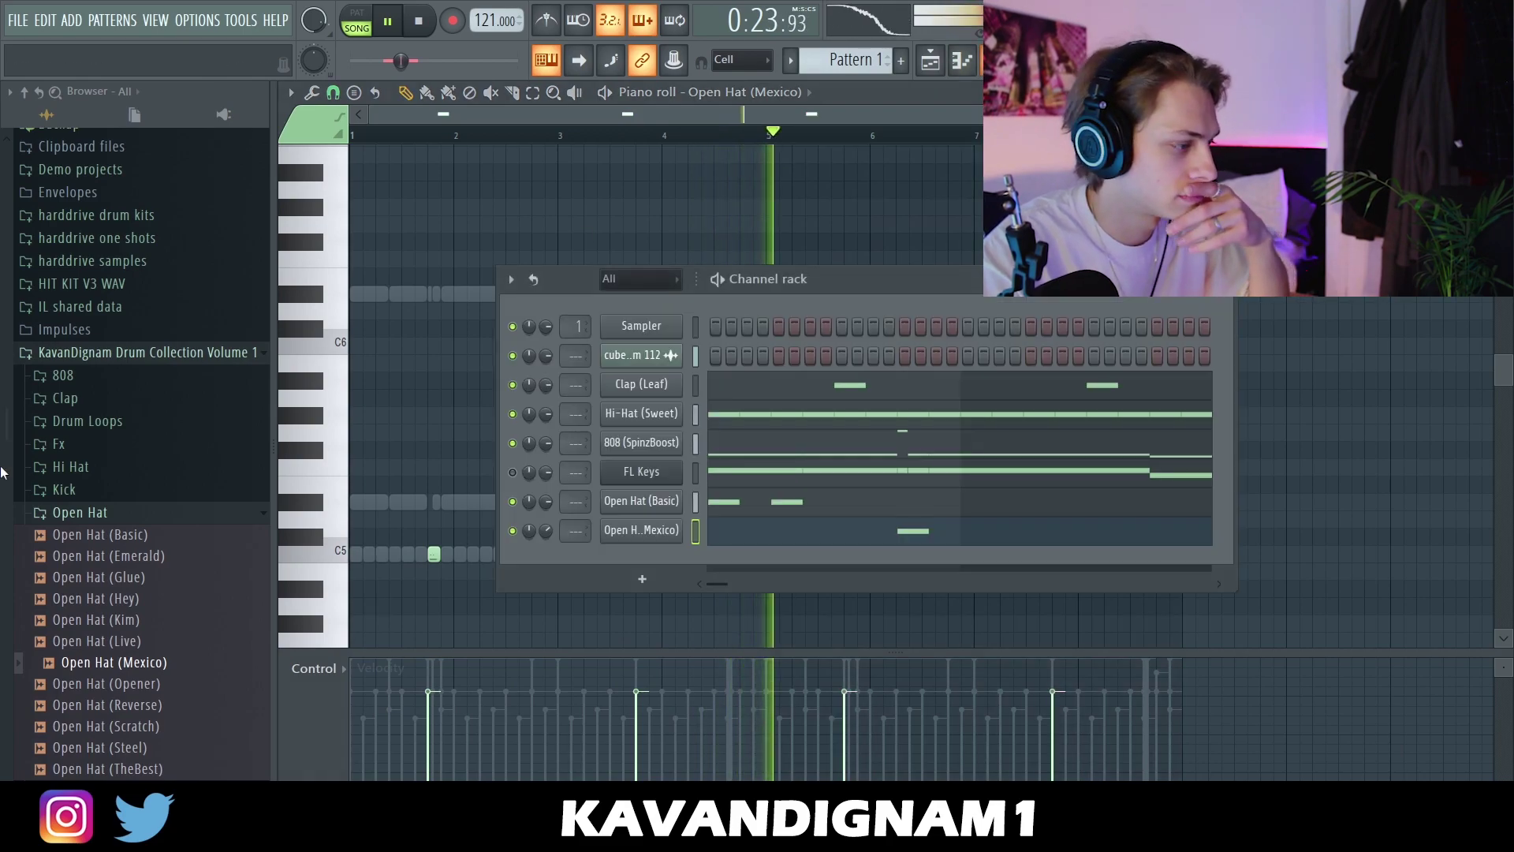
{"action": "left_click", "coordinate": [197, 511]}
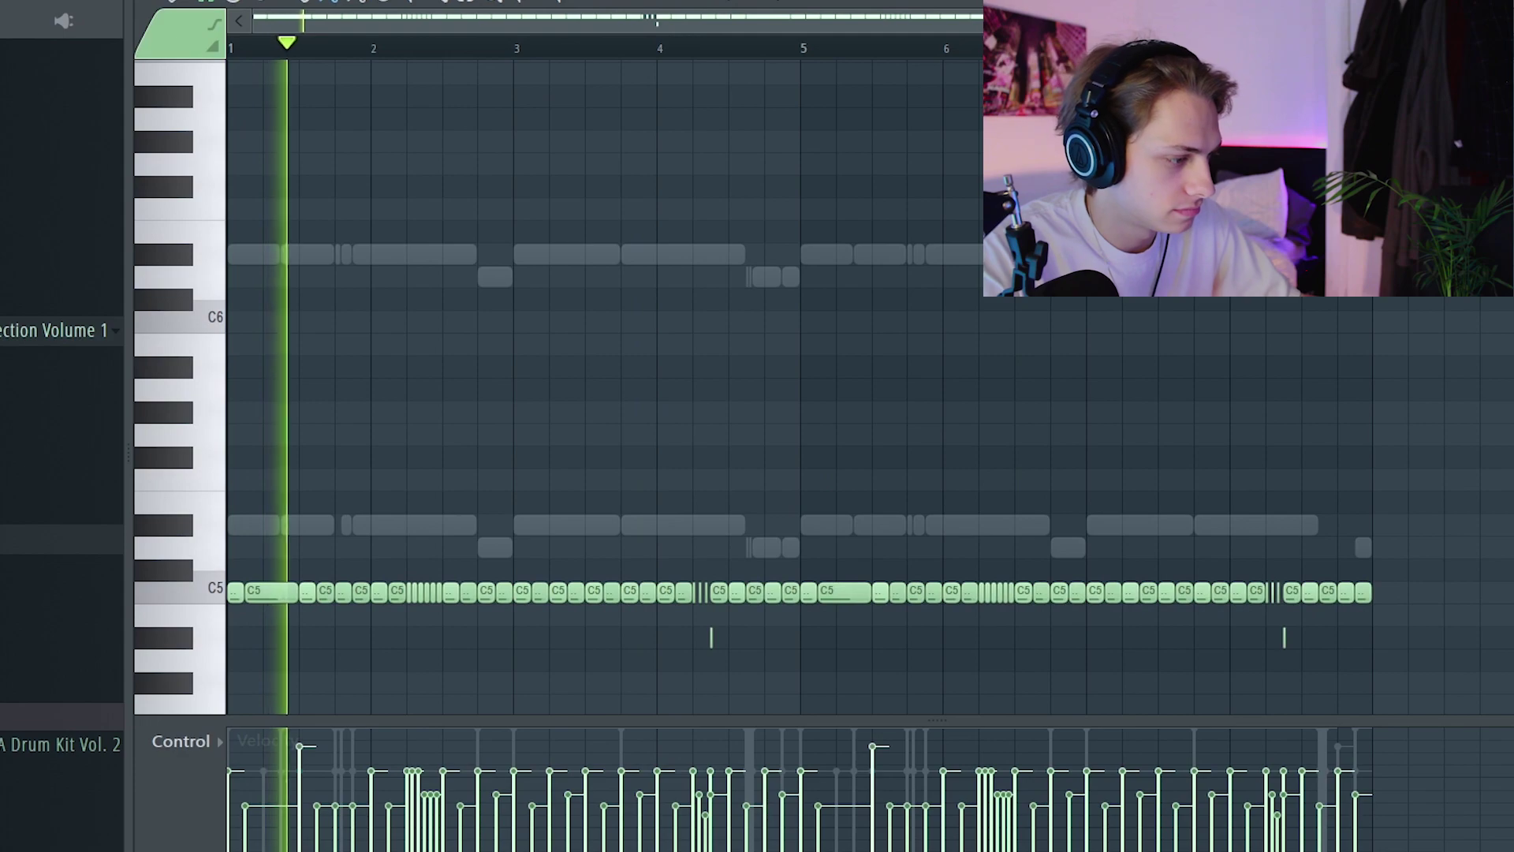
- Randomize the hi-hat note velocities with the bipolar levels randomizer and adjust two hit velocities in bar 1
{"action": "key", "text": "alt+r"}
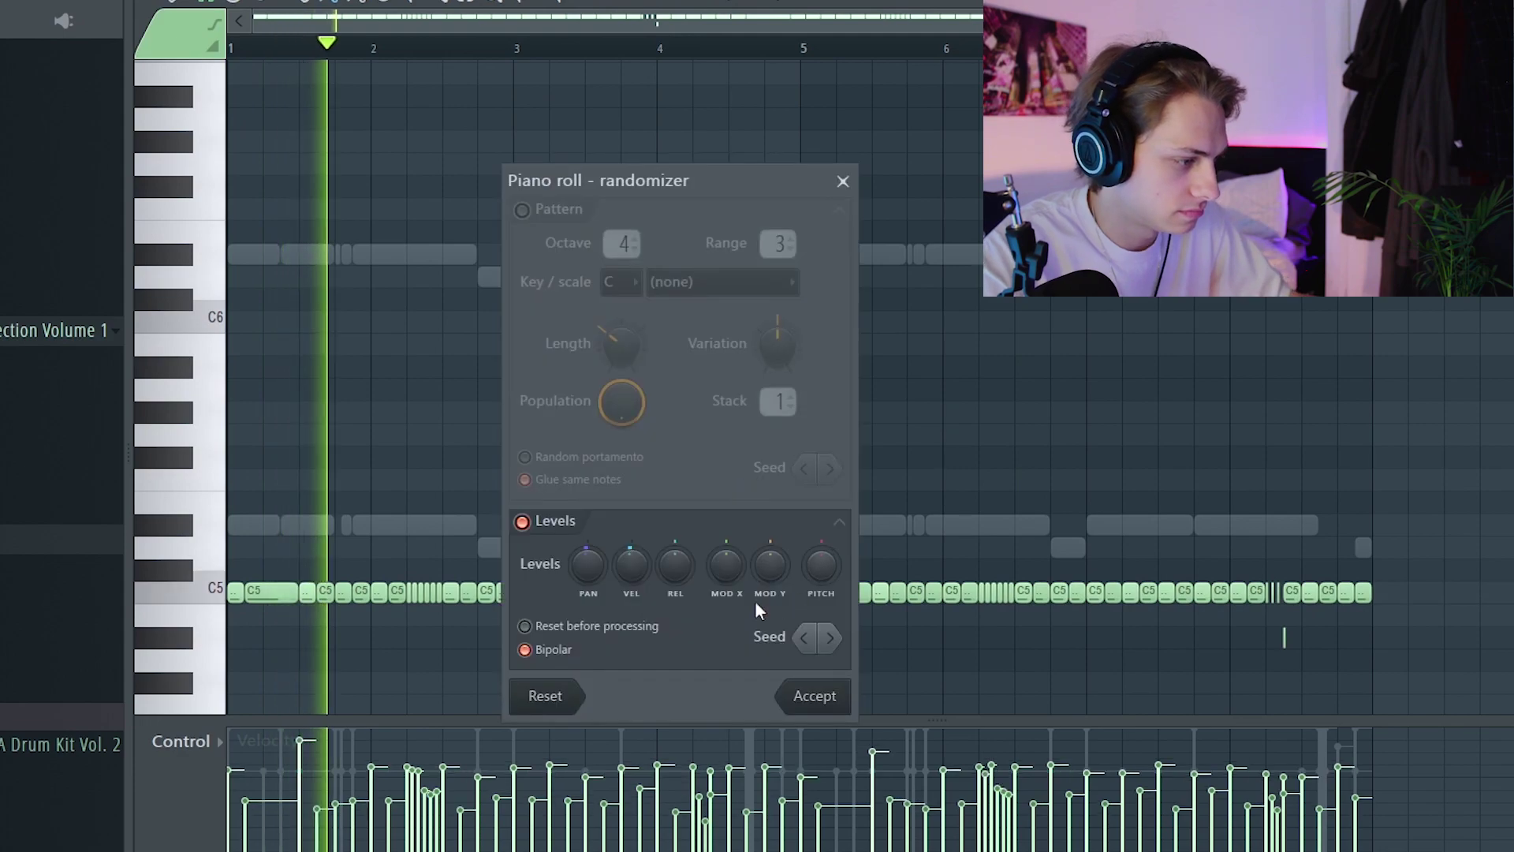
{"action": "left_click", "coordinate": [814, 696]}
{"action": "key", "text": "ctrl+a"}
{"action": "key", "text": "ctrl+d"}
{"action": "left_click", "coordinate": [316, 766]}
{"action": "left_click", "coordinate": [301, 799]}
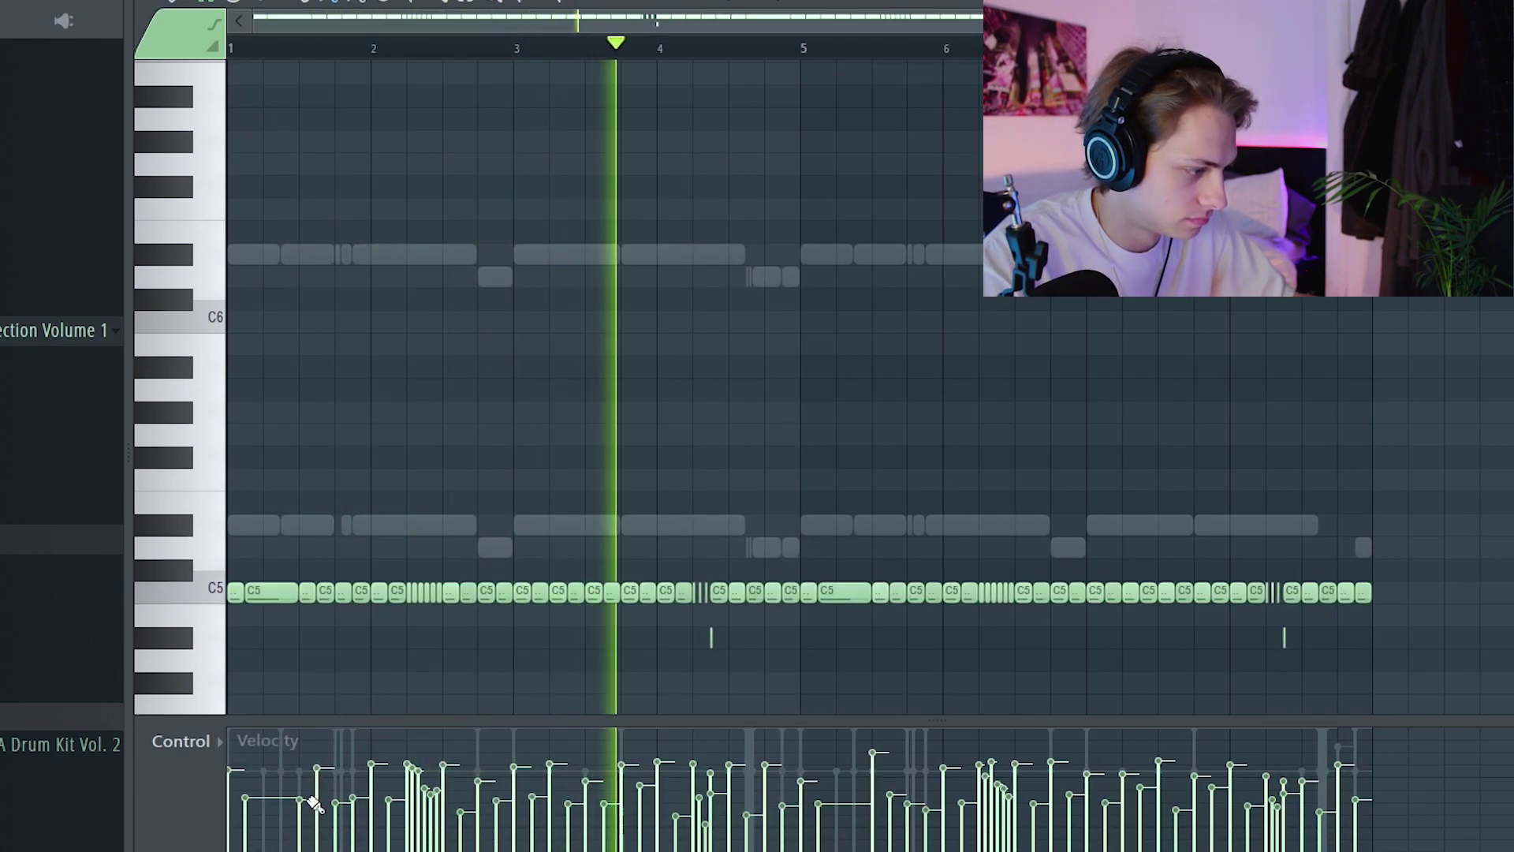
{"action": "scroll", "coordinate": [886, 581], "scroll_direction": "down", "scroll_amount": 1, "text": "ctrl"}
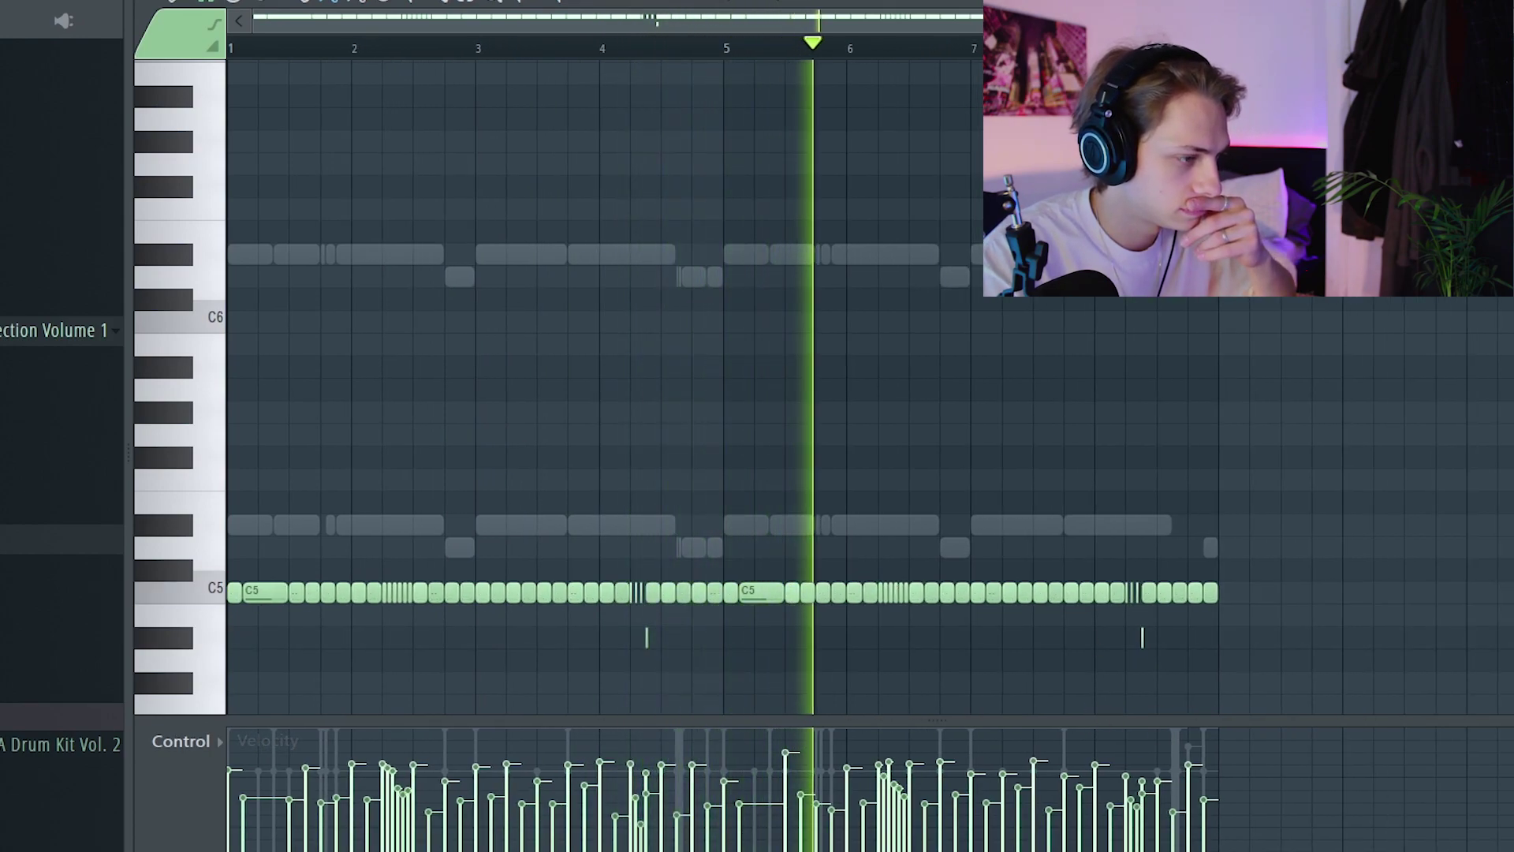
- Collapse the Rim sample folder and audition sounds from the Snare folder of the drum collection
{"action": "key", "text": "F6"}
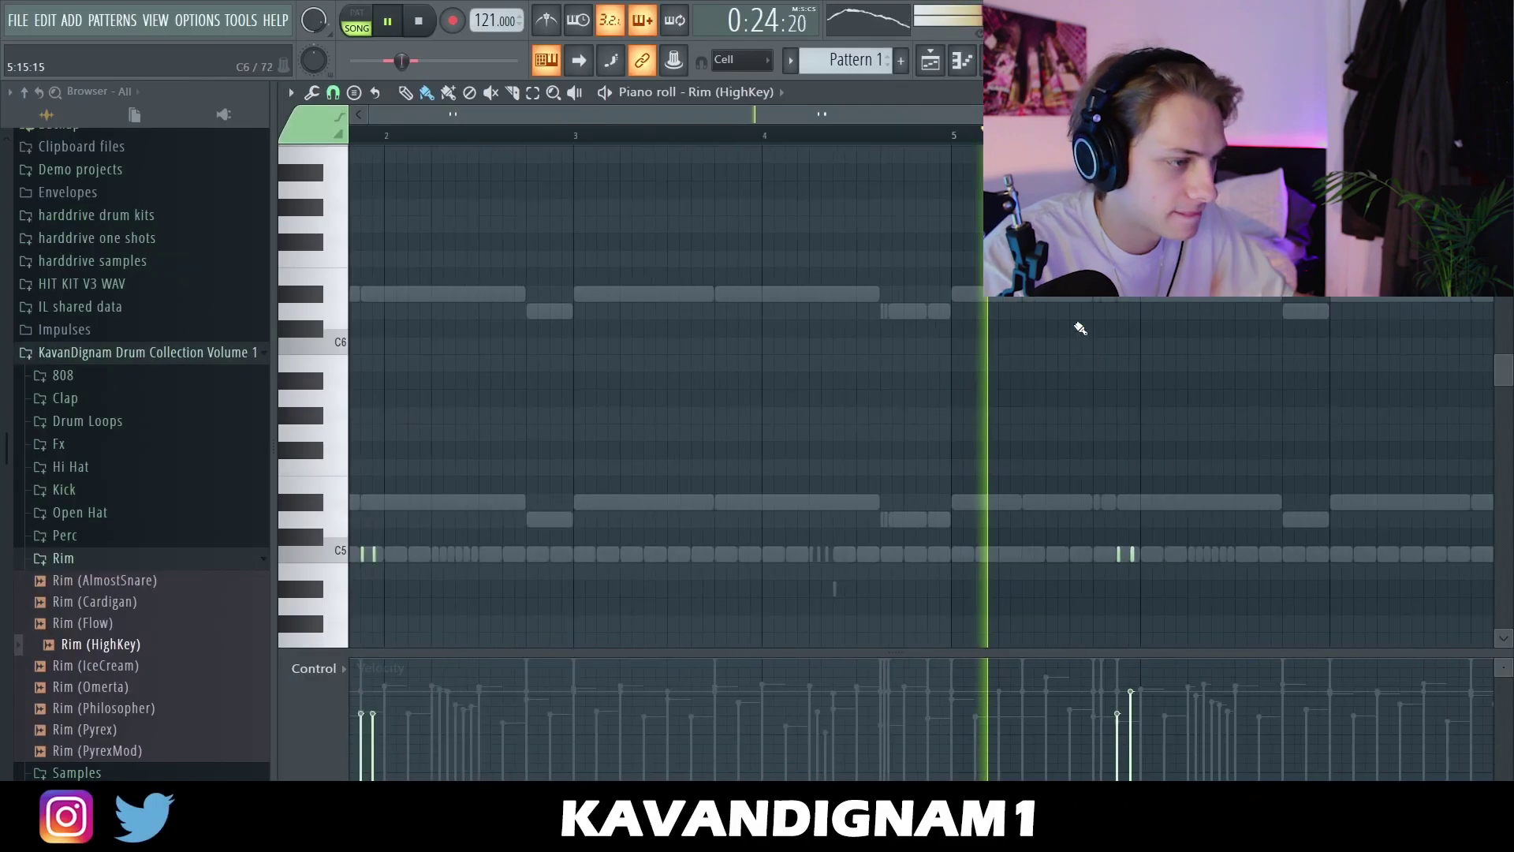
{"action": "key", "text": "F6"}
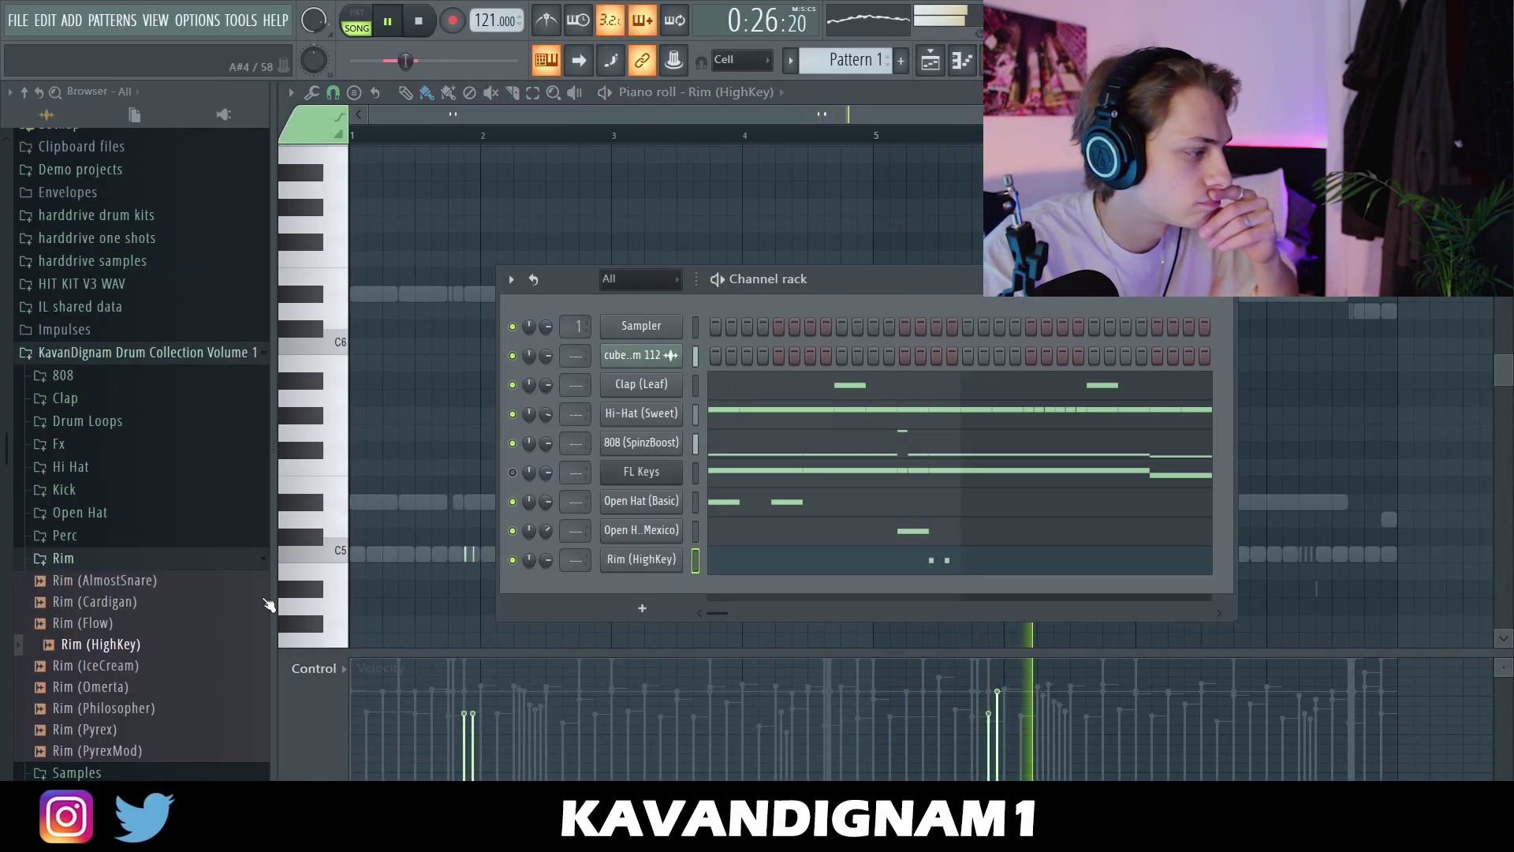
{"action": "left_click", "coordinate": [77, 560]}
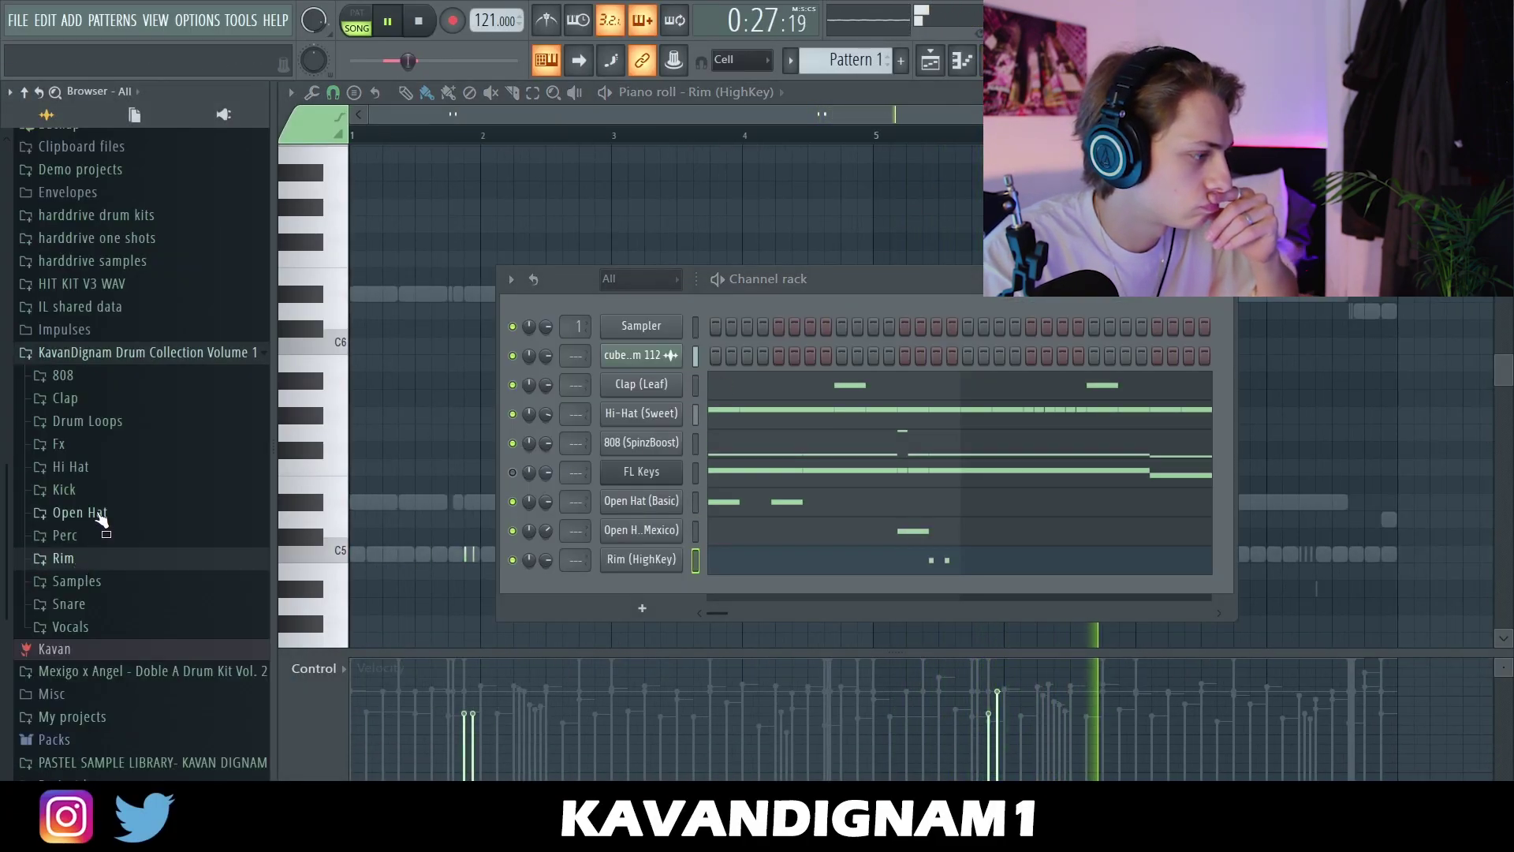
{"action": "left_click", "coordinate": [98, 623]}
{"action": "left_click", "coordinate": [98, 623]}
{"action": "left_click", "coordinate": [79, 605]}
{"action": "left_click", "coordinate": [106, 659]}
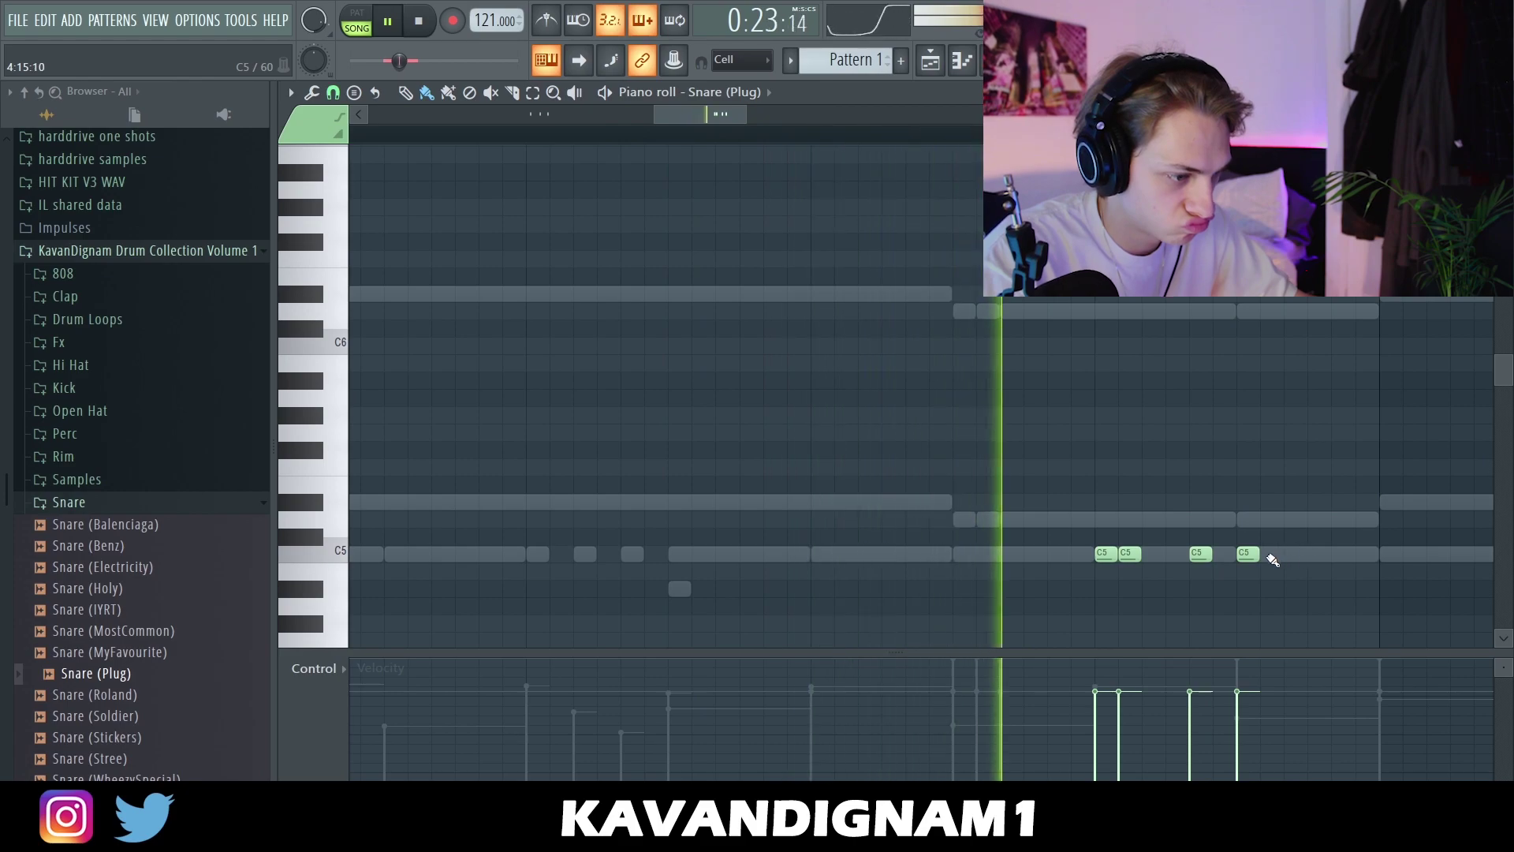
- Clean up the Snare (Plug) fill at the end of bar 4, keeping a final hit just before bar 5
{"action": "right_click", "coordinate": [1292, 554]}
{"action": "right_click", "coordinate": [1268, 554]}
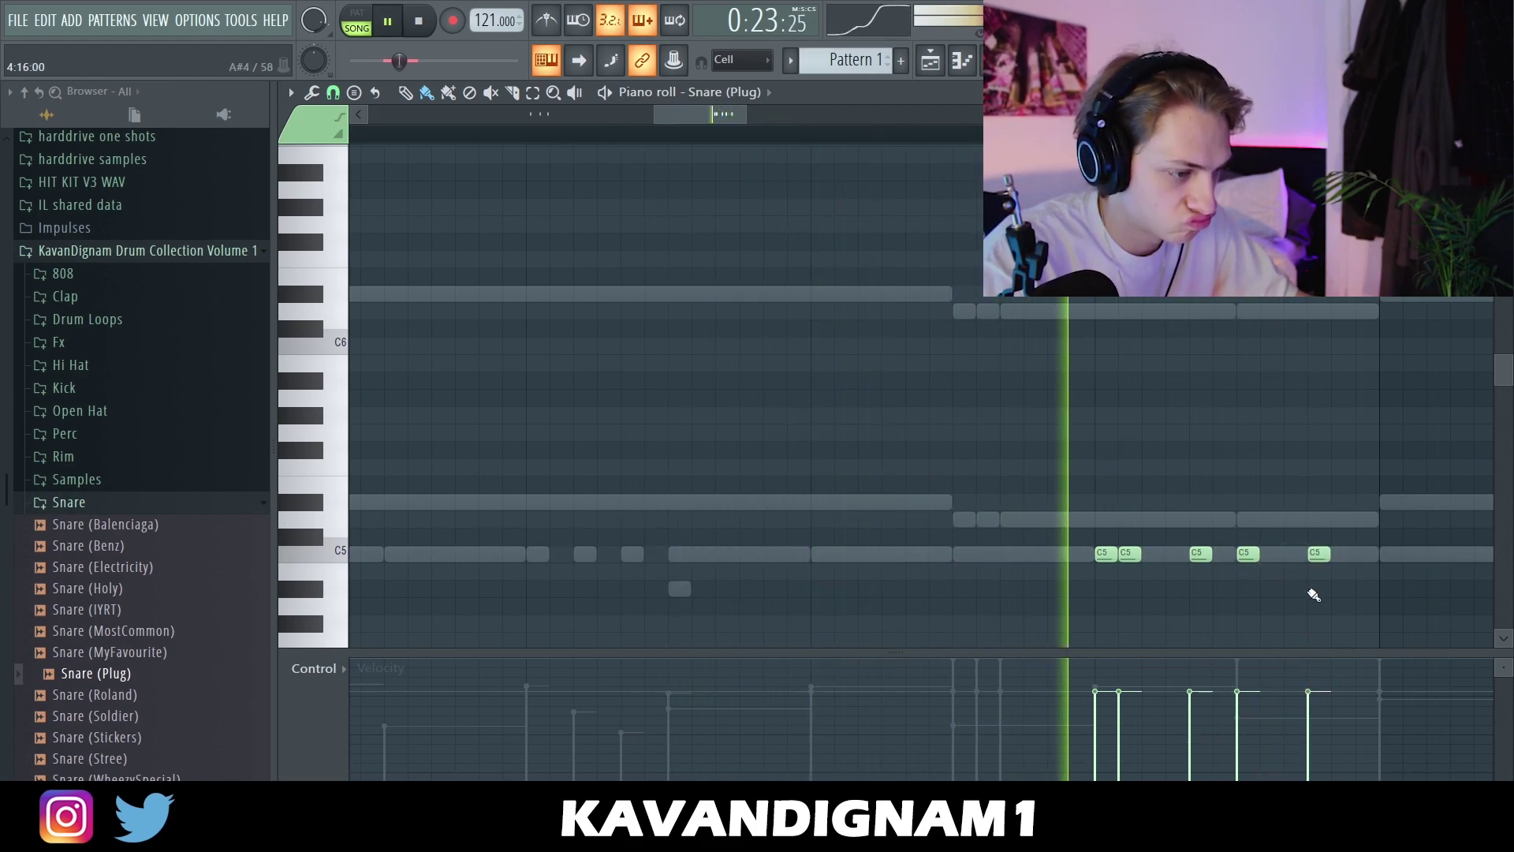
{"action": "scroll", "coordinate": [1314, 595], "scroll_direction": "down", "scroll_amount": 5}
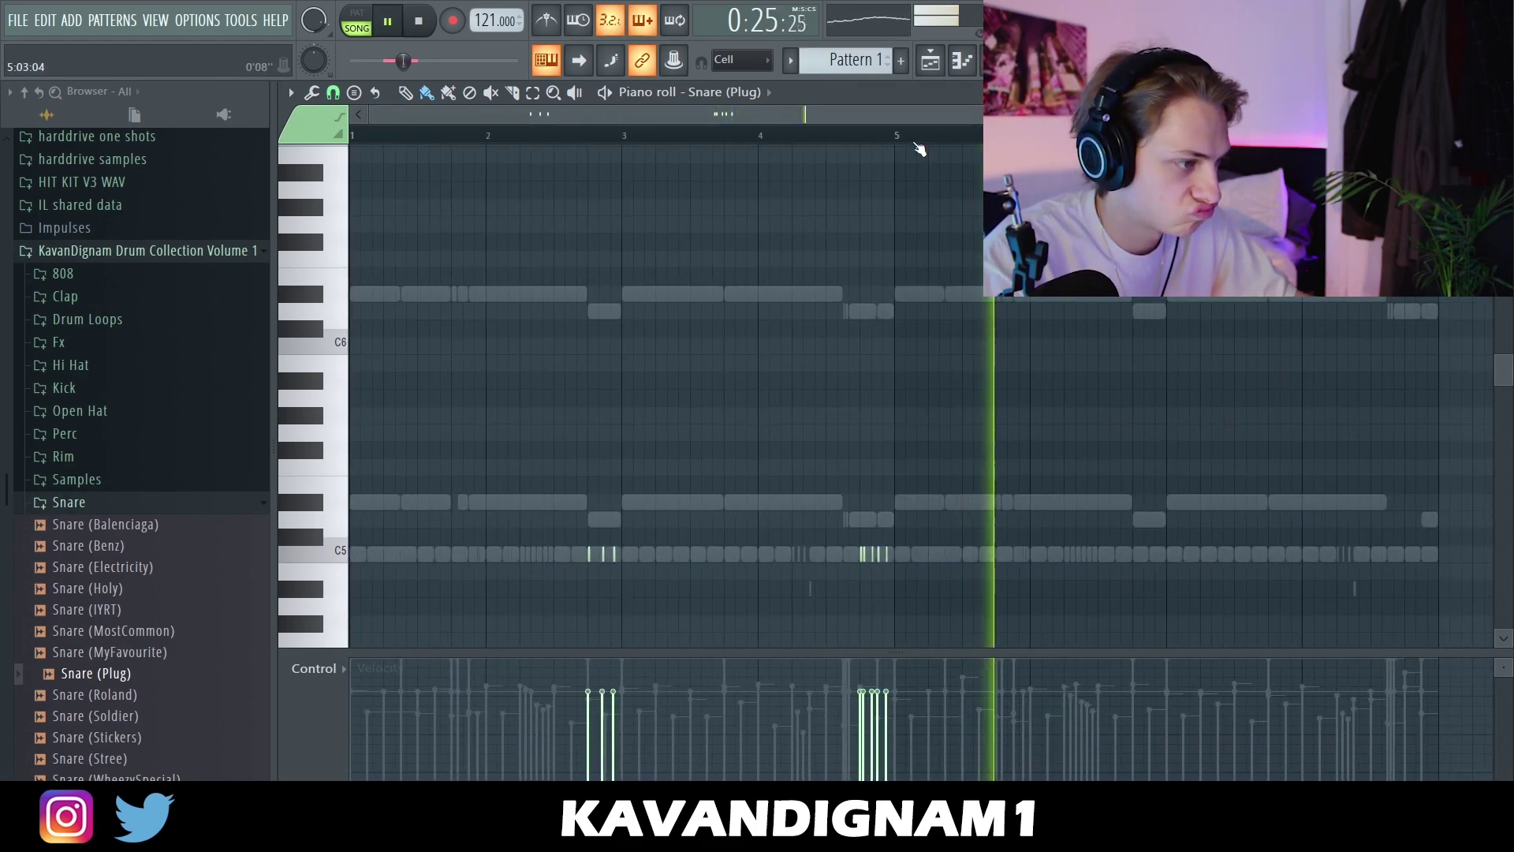
- Select the first four bars of the Snare (Plug) pattern and duplicate them into the following four bars
{"action": "left_click_drag", "start_coordinate": [745, 161], "coordinate": [220, 584]}
{"action": "key", "text": "ctrl+d"}
{"action": "left_click", "coordinate": [335, 93]}
{"action": "key", "text": "ctrl+b"}
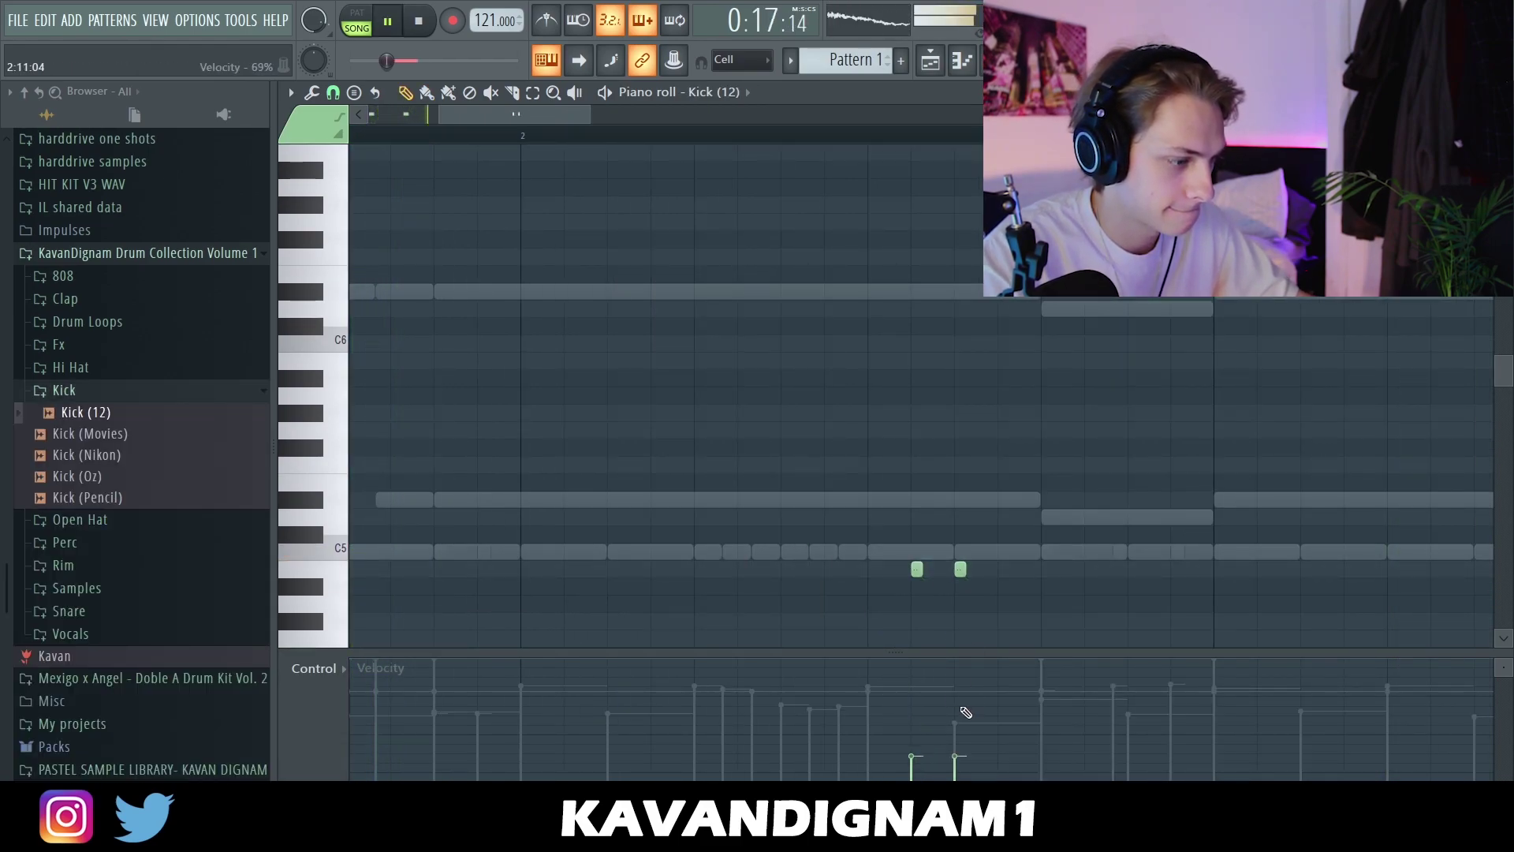
- Route the Kick (12) channel to mixer insert 22 so the insert carries the channel's name
{"action": "scroll", "coordinate": [1000, 608], "scroll_direction": "down", "scroll_amount": 2}
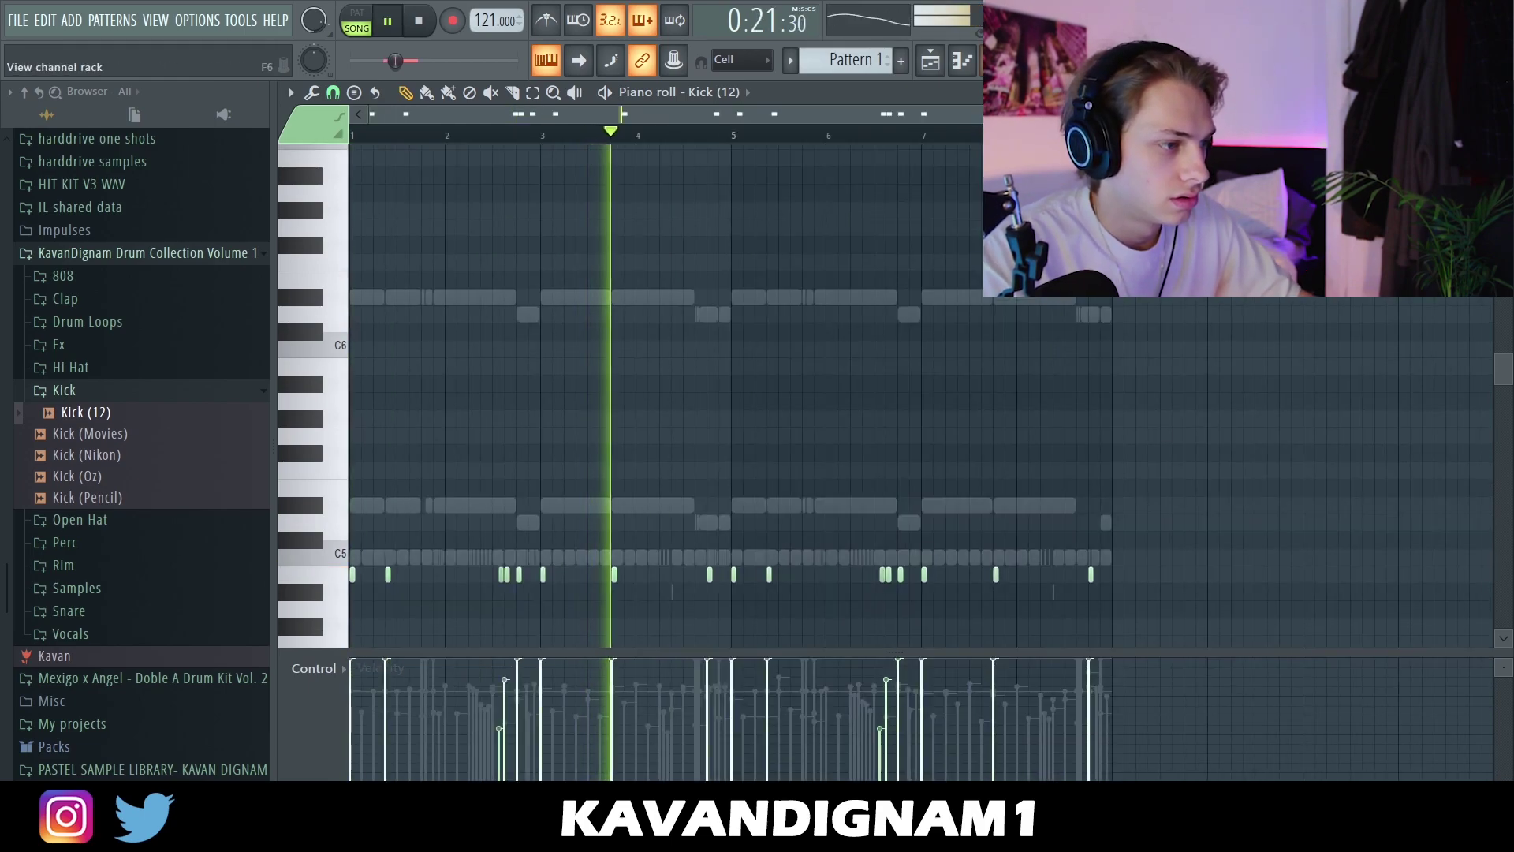
{"action": "key", "text": "F6"}
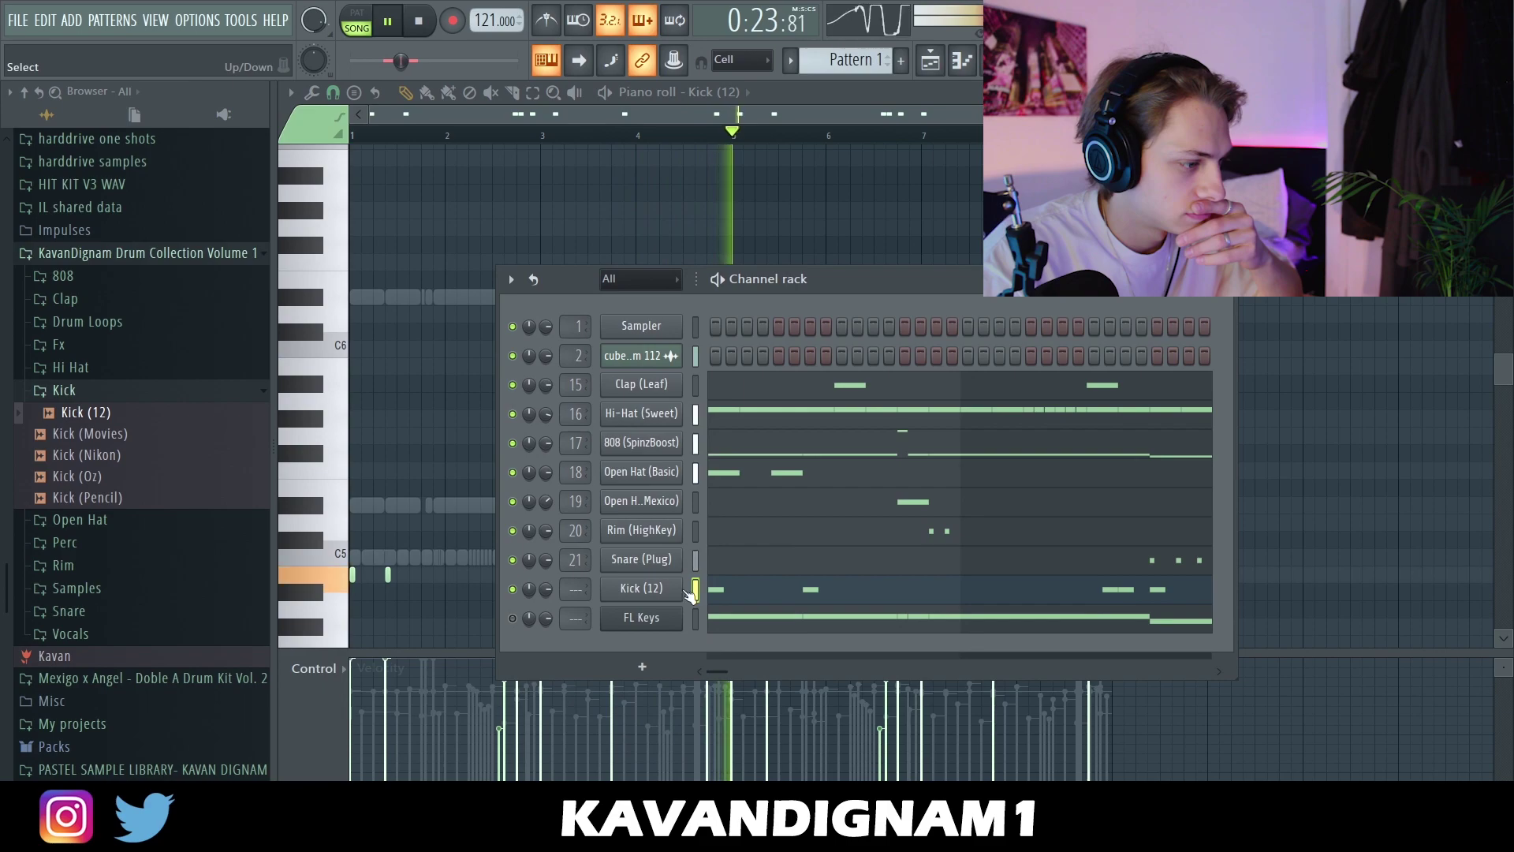
{"action": "key", "text": "F9"}
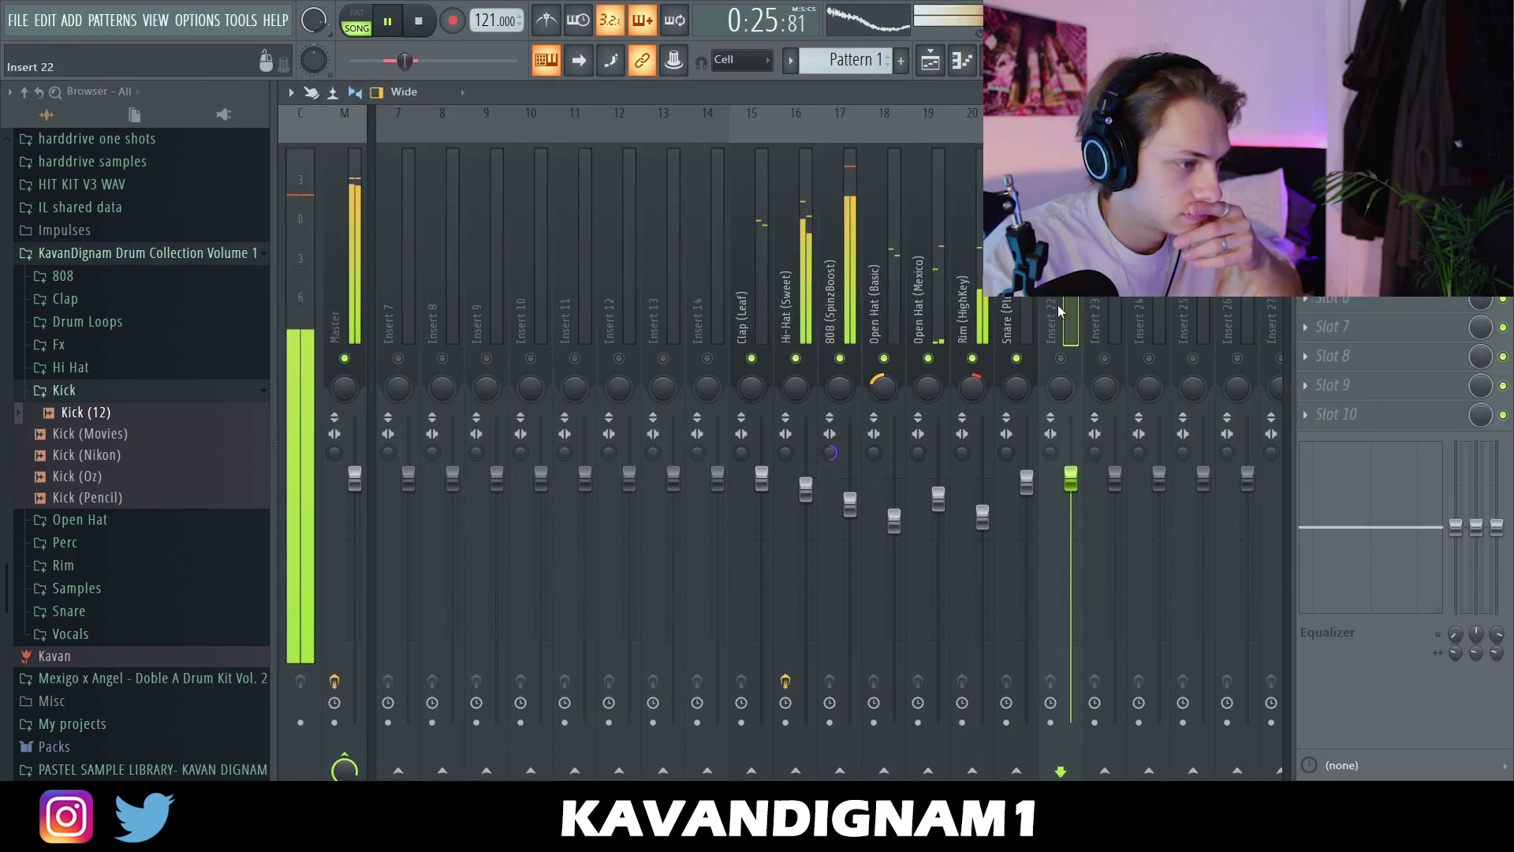
{"action": "right_click", "coordinate": [1058, 304]}
{"action": "left_click", "coordinate": [1139, 302]}
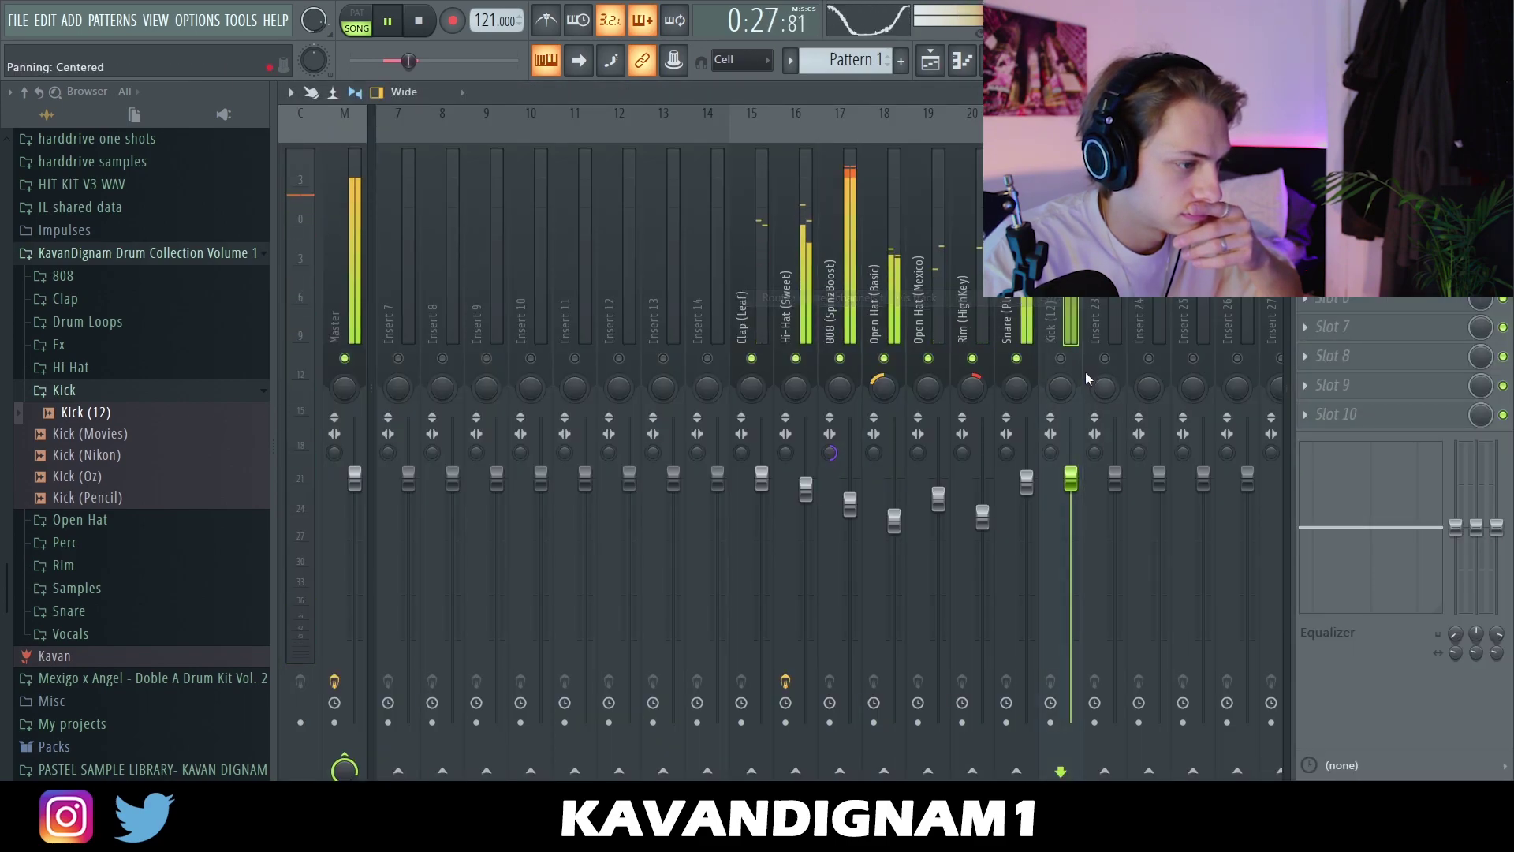